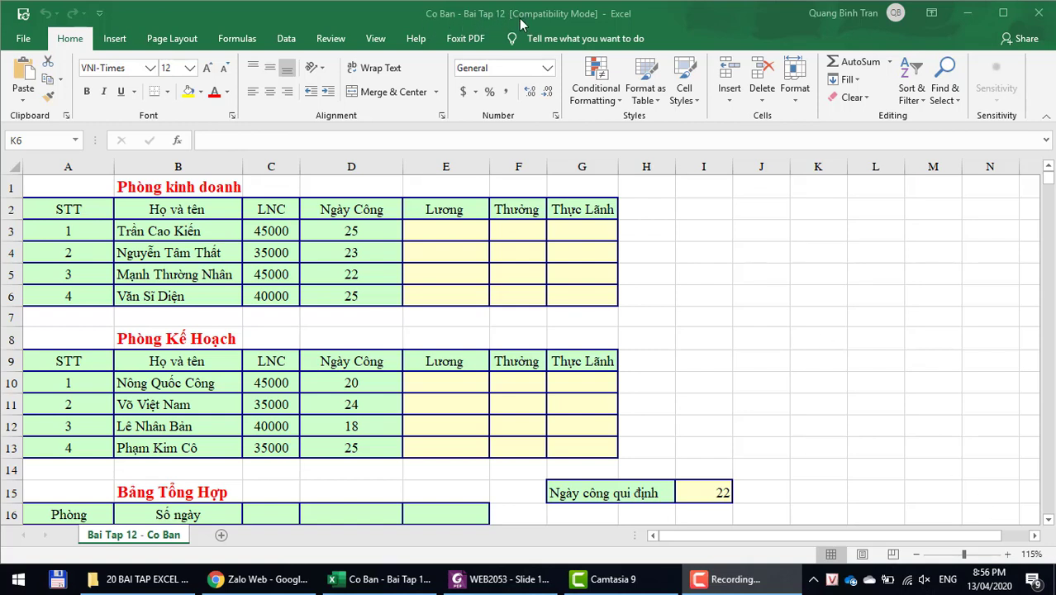
- Split the sheet into four panes, reposition the dividers, and scroll the lower pane to the Yêu Cầu requirements
left_click(376, 42)
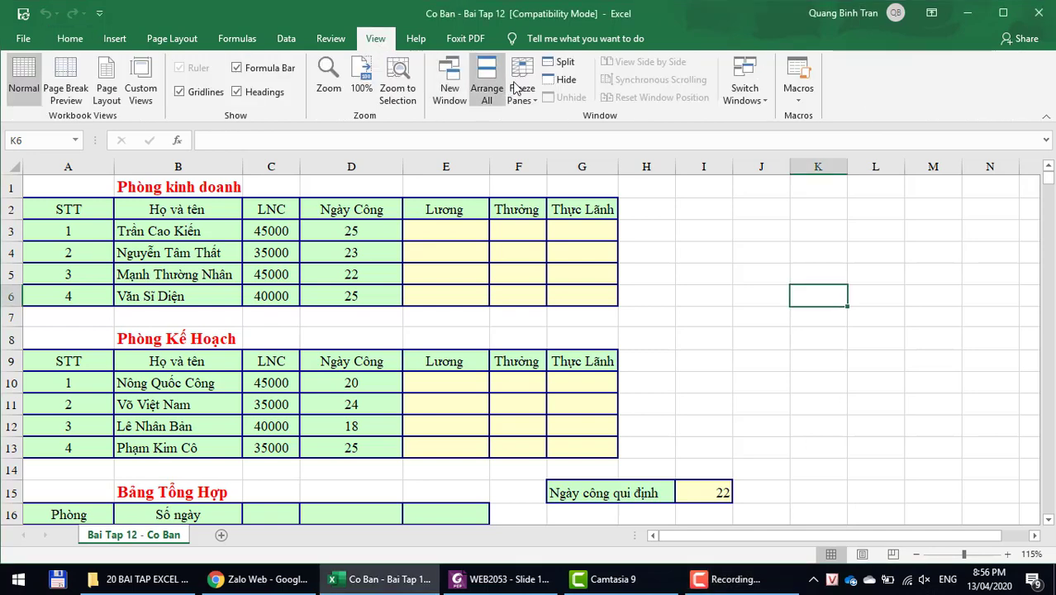
left_click(562, 62)
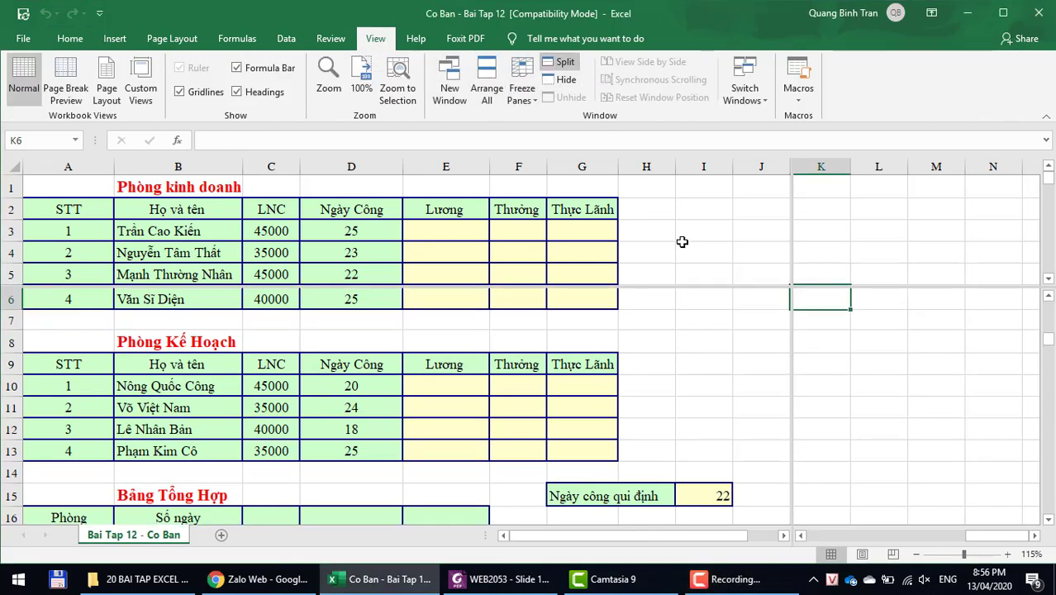
left_click_drag(795, 286, 929, 353)
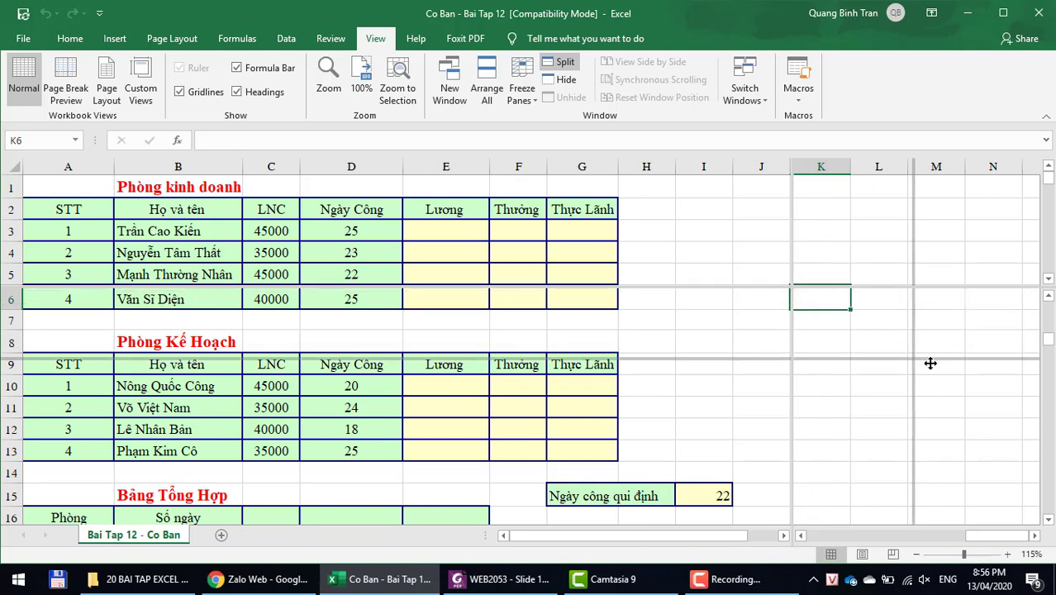
left_click(691, 281)
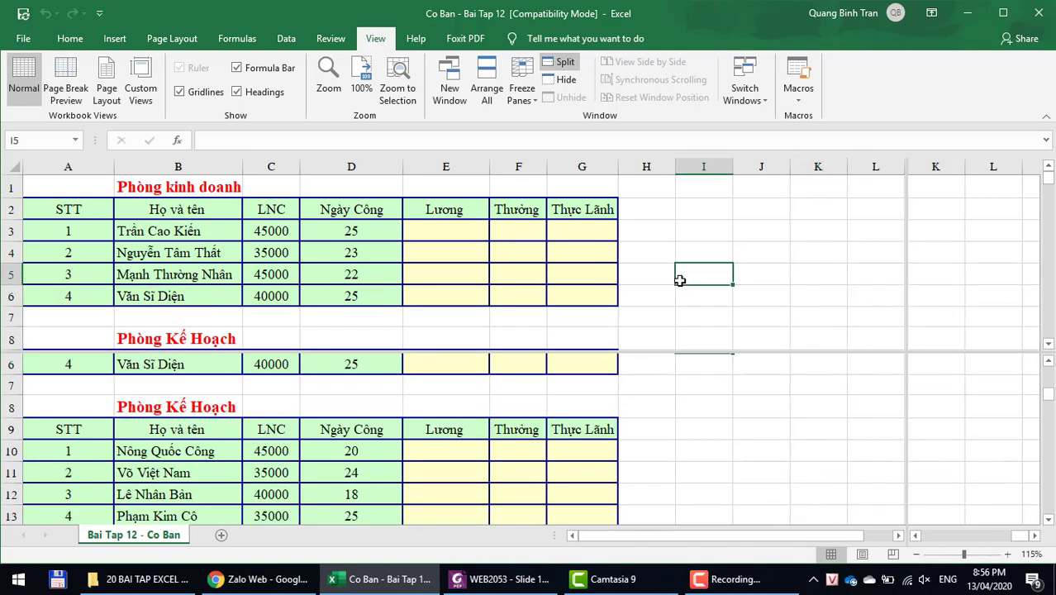
left_click(357, 475)
scroll(357, 478, "down", 2)
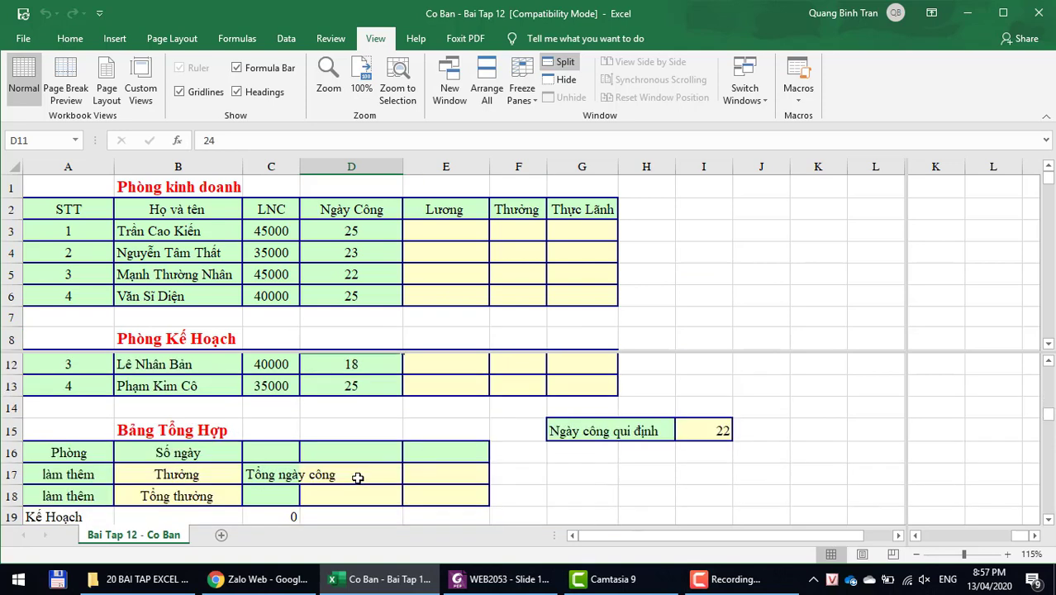
scroll(357, 478, "down", 2)
scroll(357, 478, "down", 1)
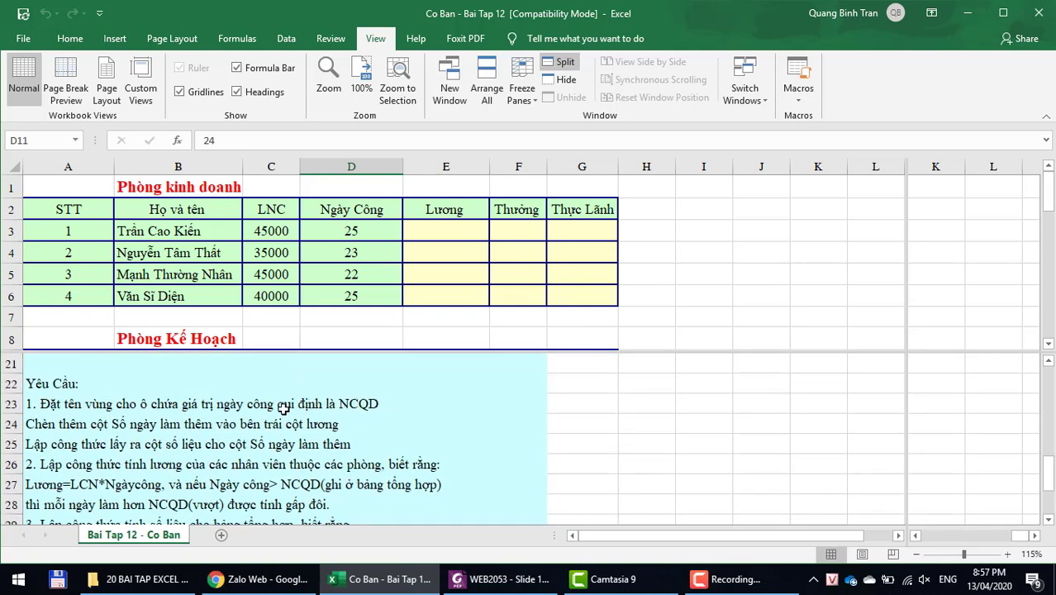
- Scroll the upper pane to row 10 and start typing a label in cell K14
left_click(551, 274)
scroll(552, 274, "down", 2)
scroll(551, 273, "down", 1)
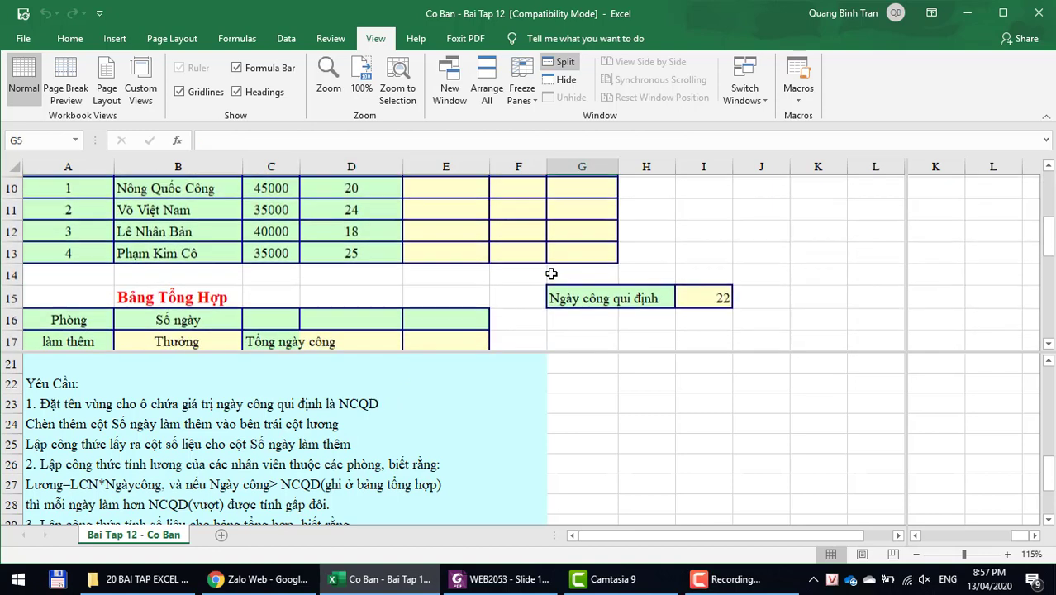
left_click(685, 296)
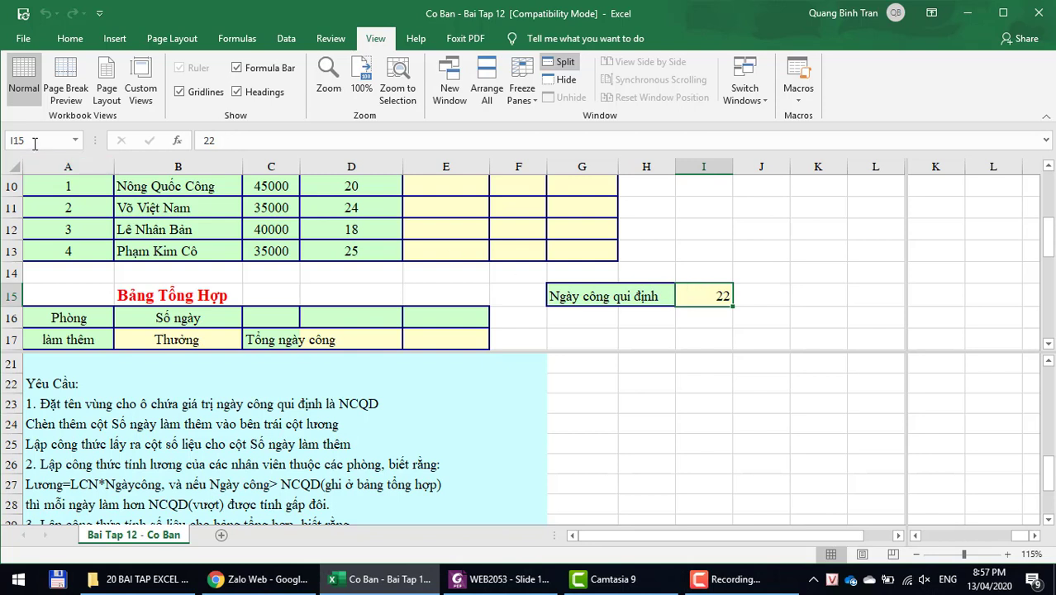
left_click(803, 294)
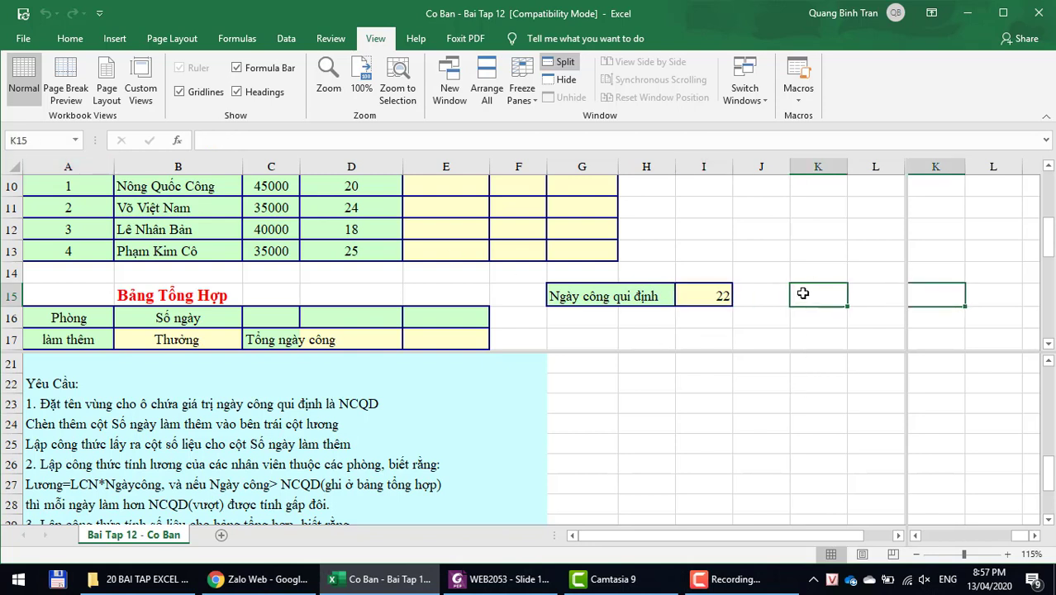
left_click(812, 278)
type("C")
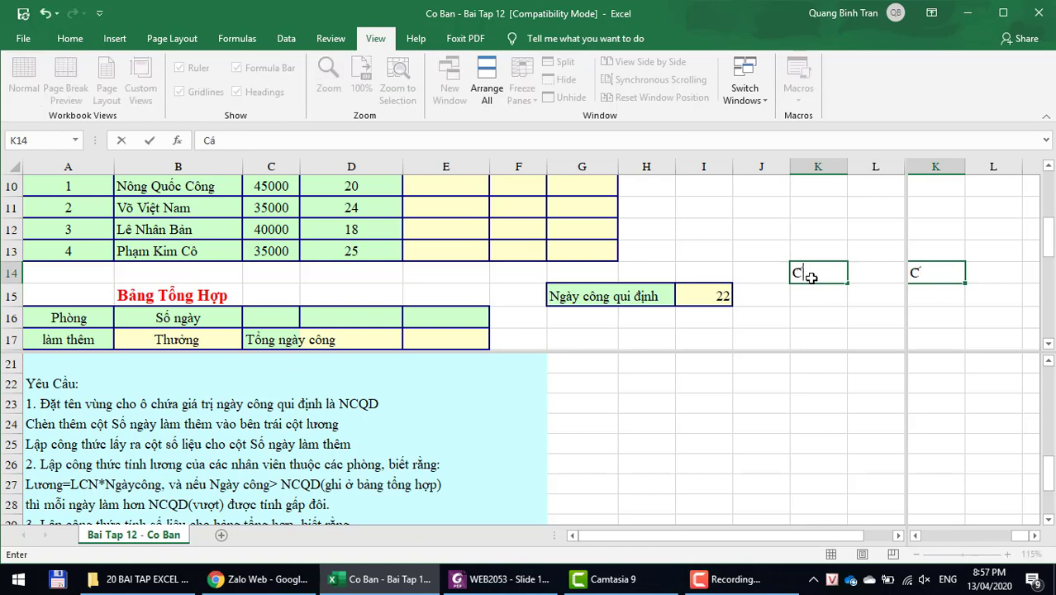
type("á")
- Switch UniKey to VNI Windows encoding and finish typing 'Cách 1' in K14
left_click(66, 40)
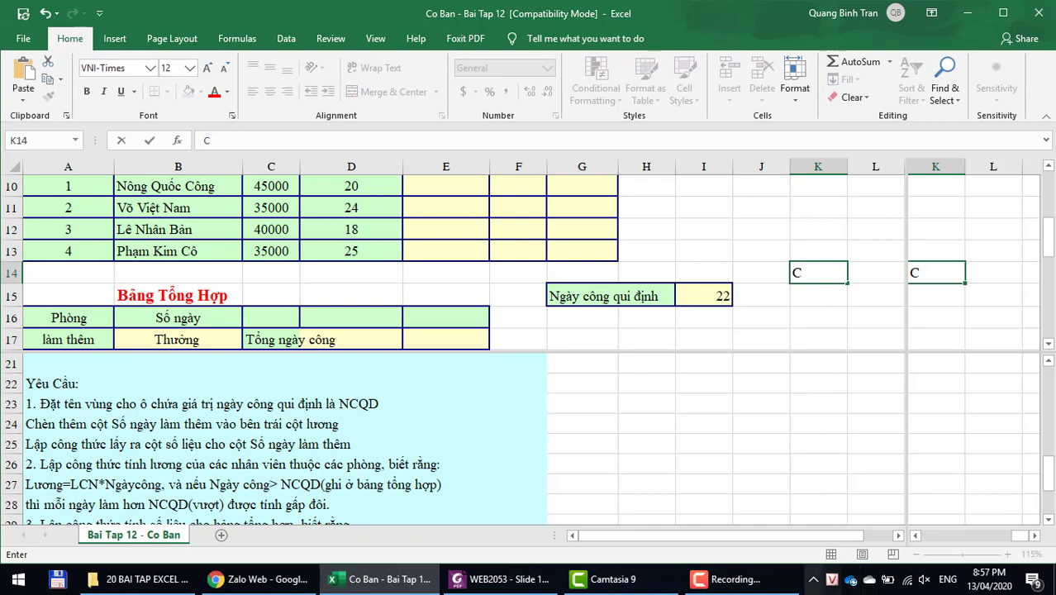
right_click(829, 581)
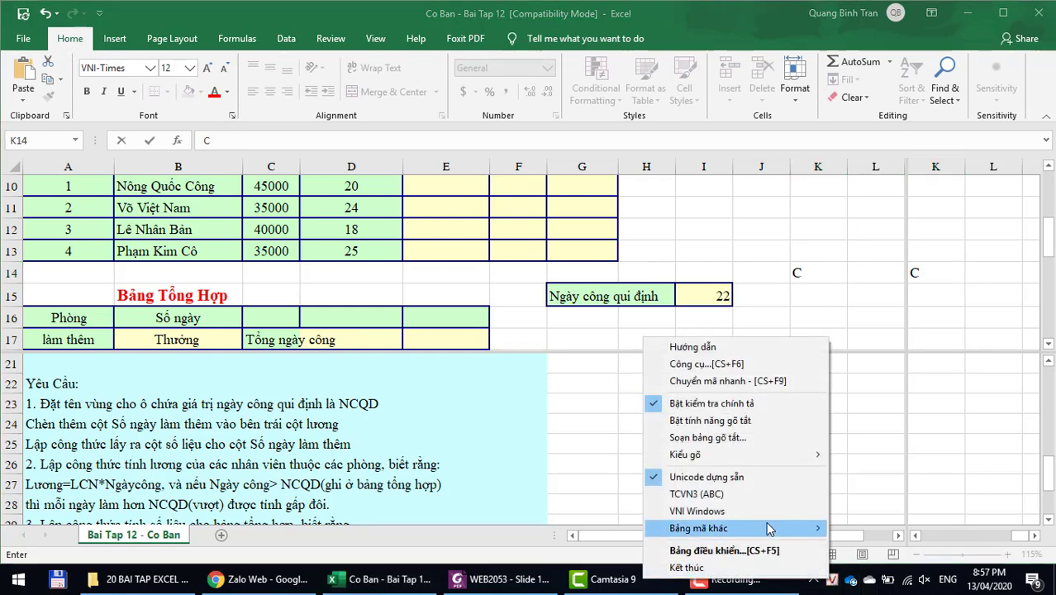
left_click(754, 509)
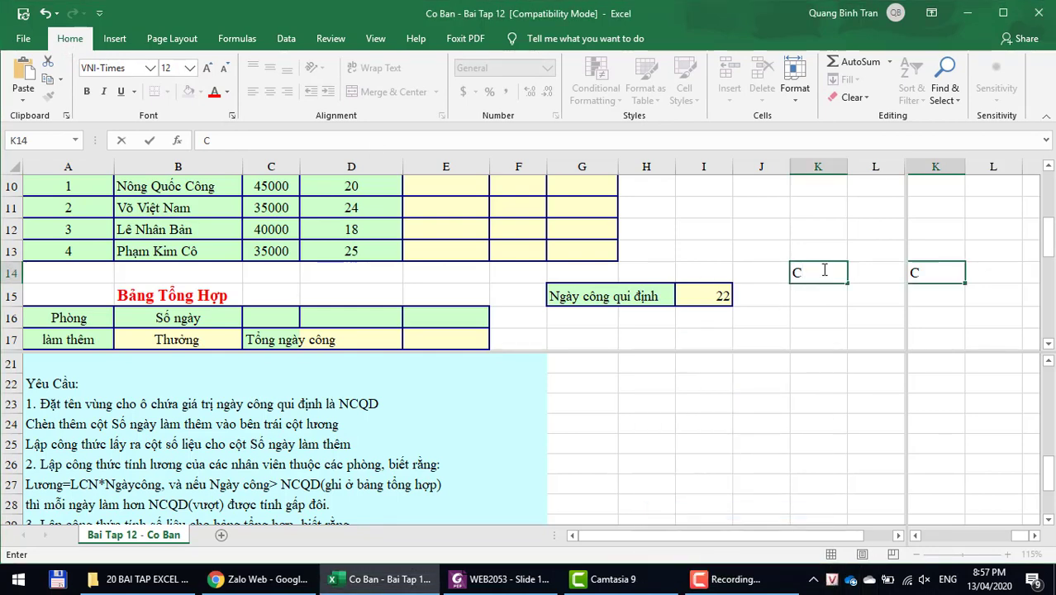
type("ách")
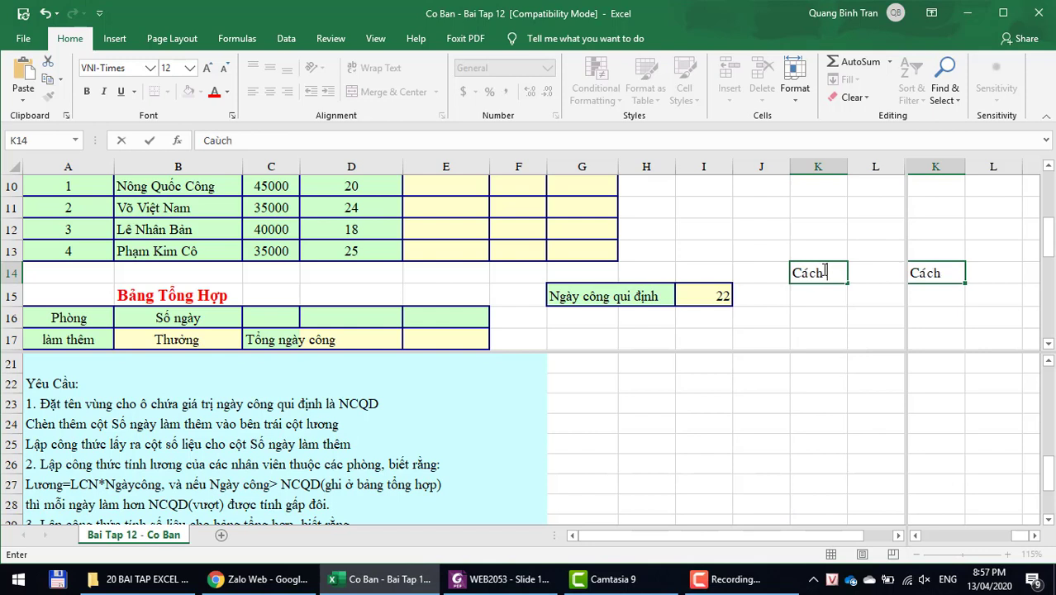
type(" 1")
- Name cell I15 'NCQD' through the Name Box
left_click(715, 295)
left_click(39, 142)
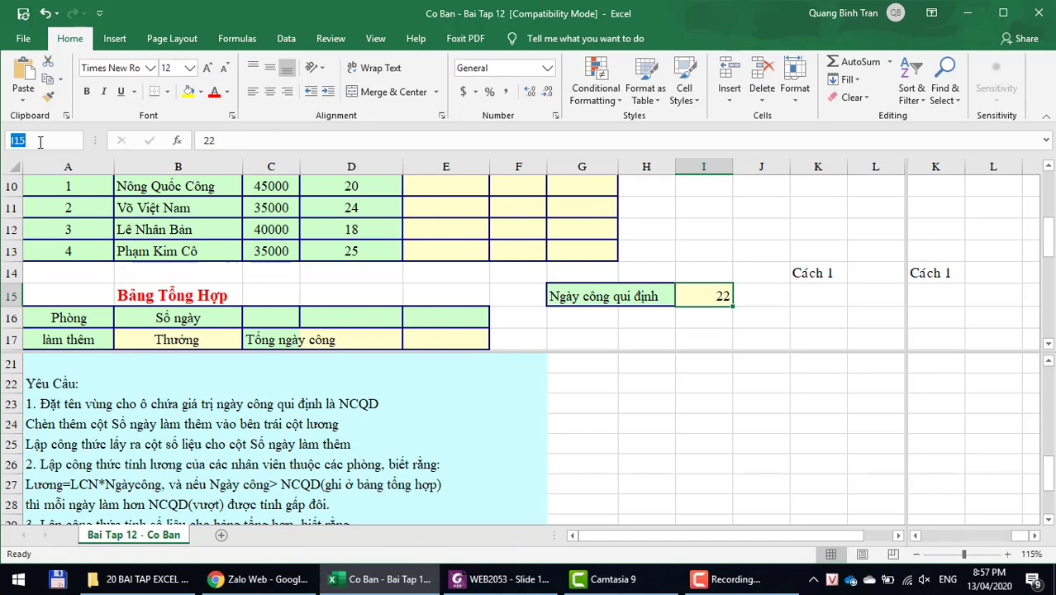
type("NCQD")
key("Return")
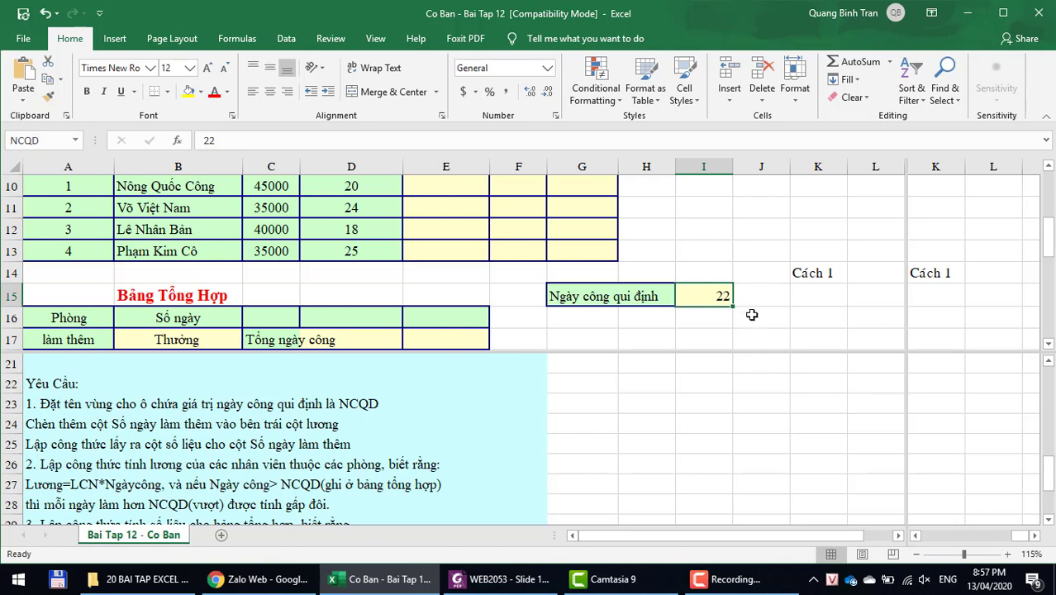
left_click(753, 295)
left_click(722, 295)
- Enter the label 'Cách 2' in cell K15, below 'Cách 1'
key("ctrl+z")
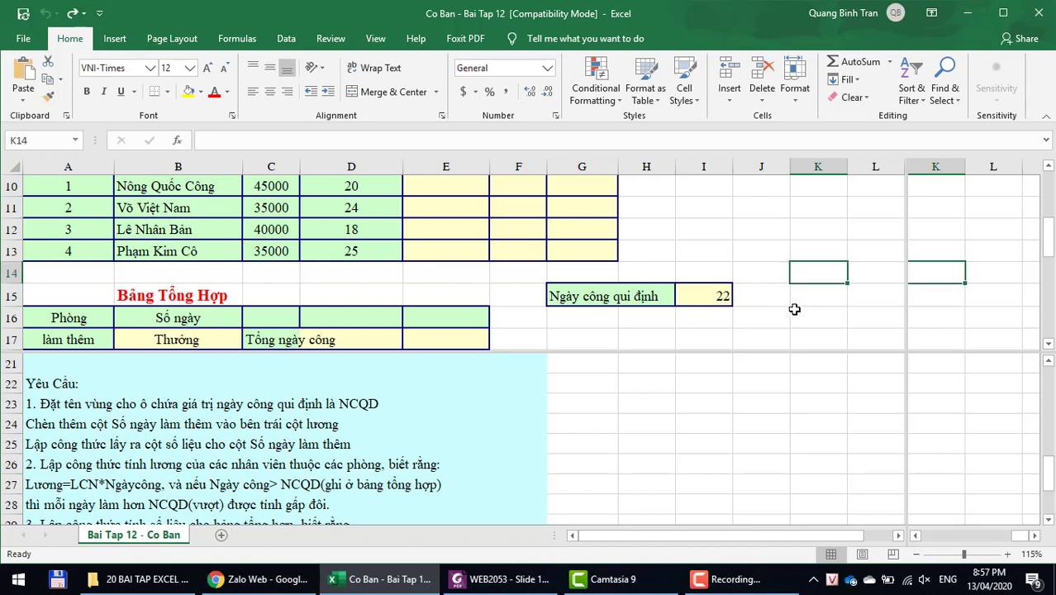
key("ctrl+y")
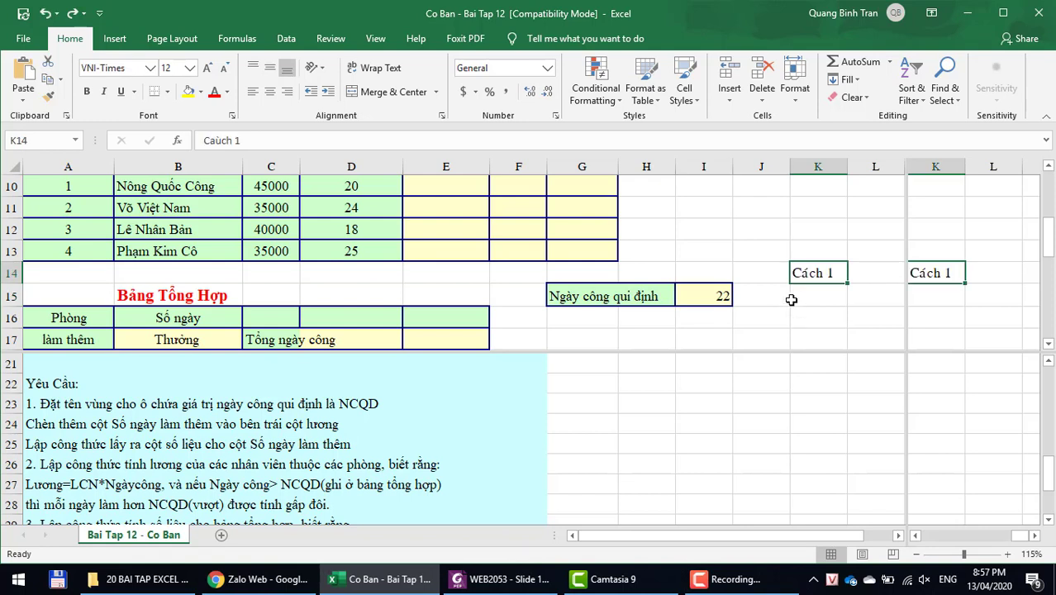
left_click(813, 296)
type("Cách 2")
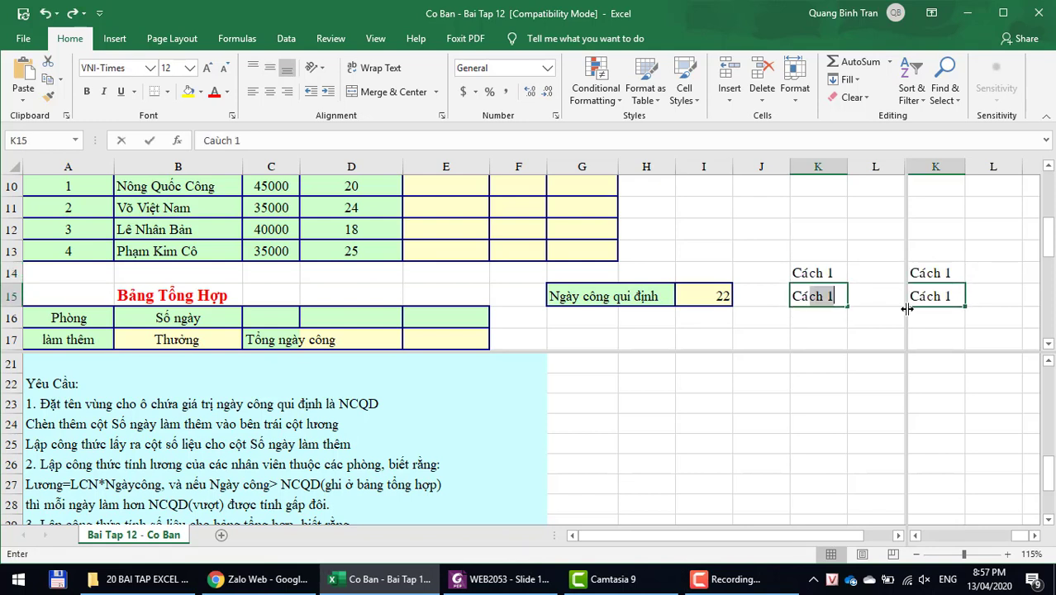
key("Return")
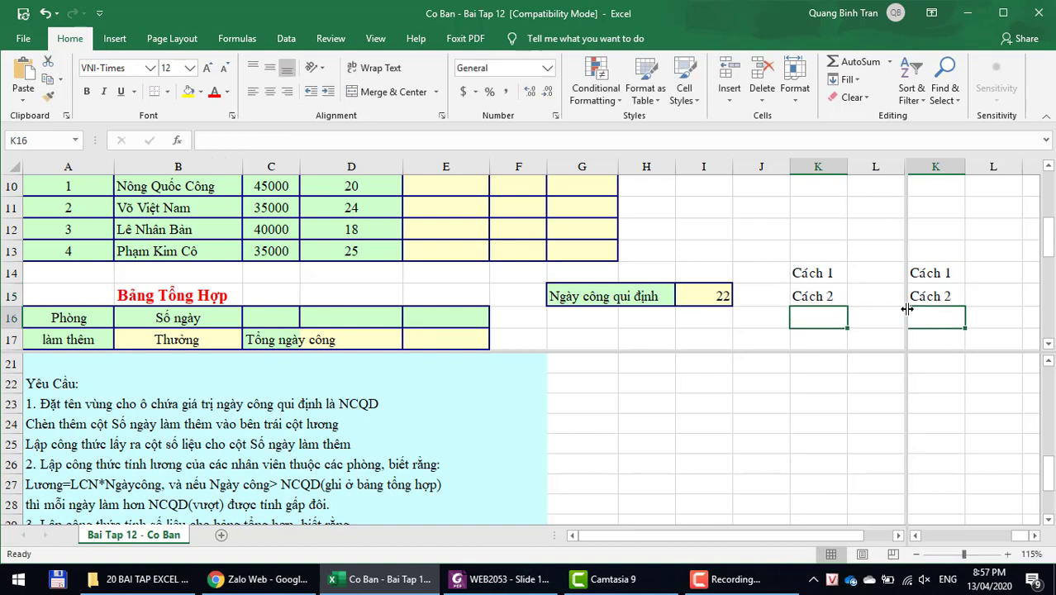
left_click(713, 295)
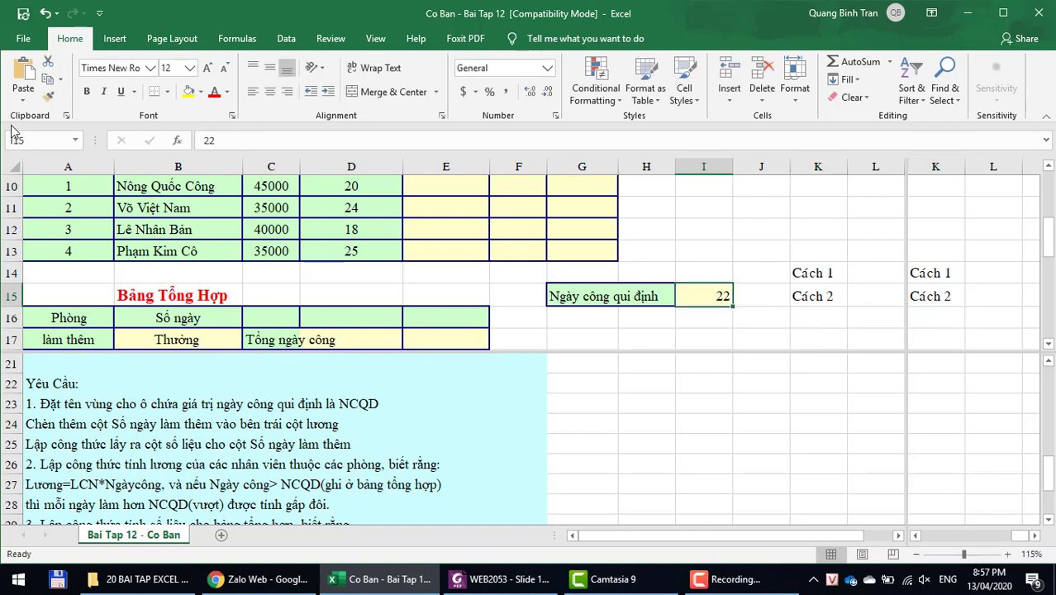
- Define the name NCQD for cell I15 using the Define Name dialog
right_click(712, 297)
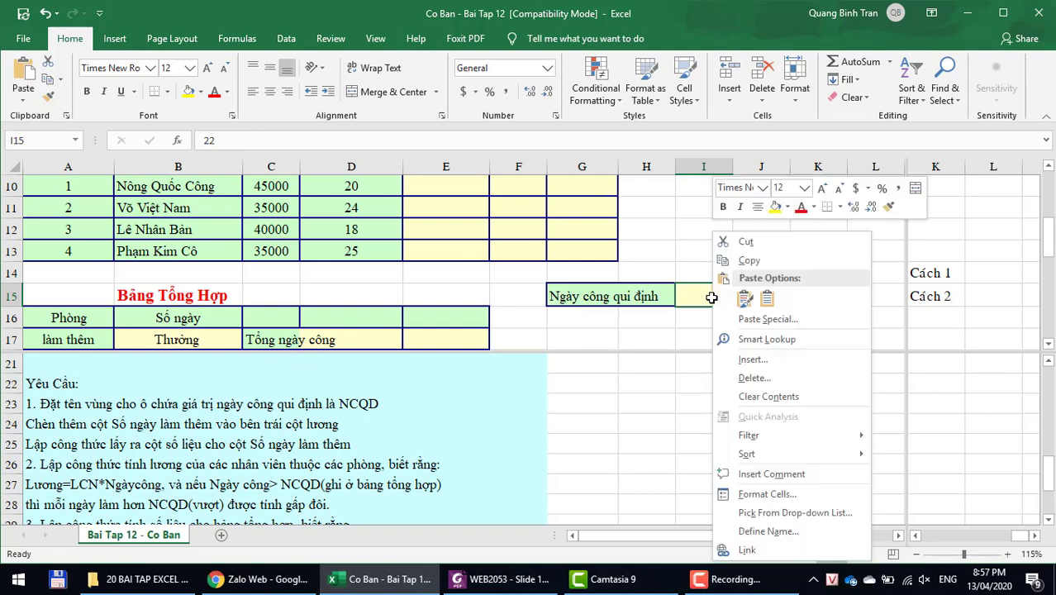
left_click(785, 533)
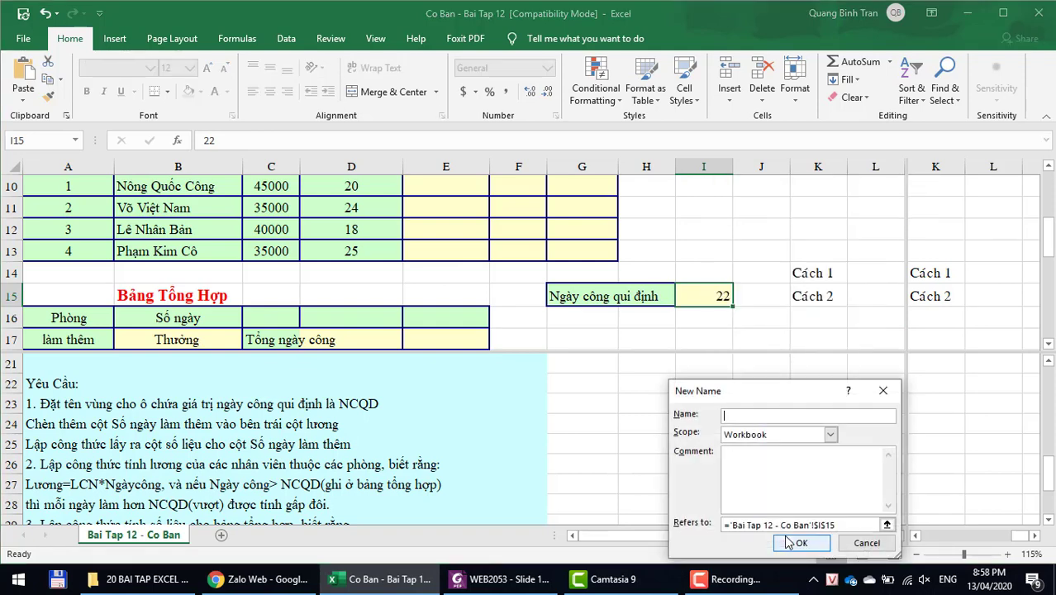
type("NCQD")
left_click(792, 547)
left_click(704, 322)
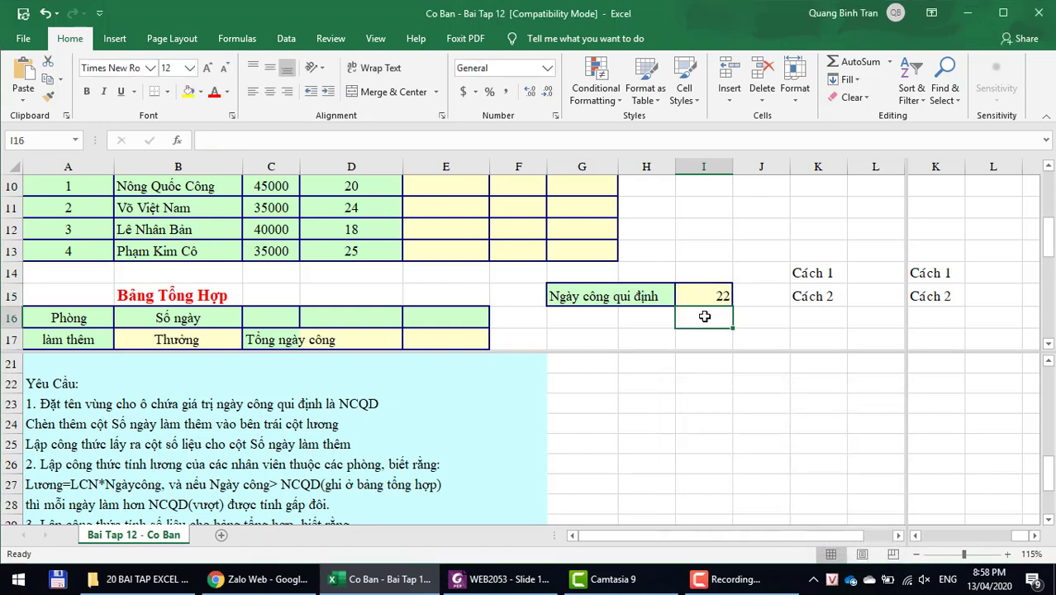
left_click(703, 296)
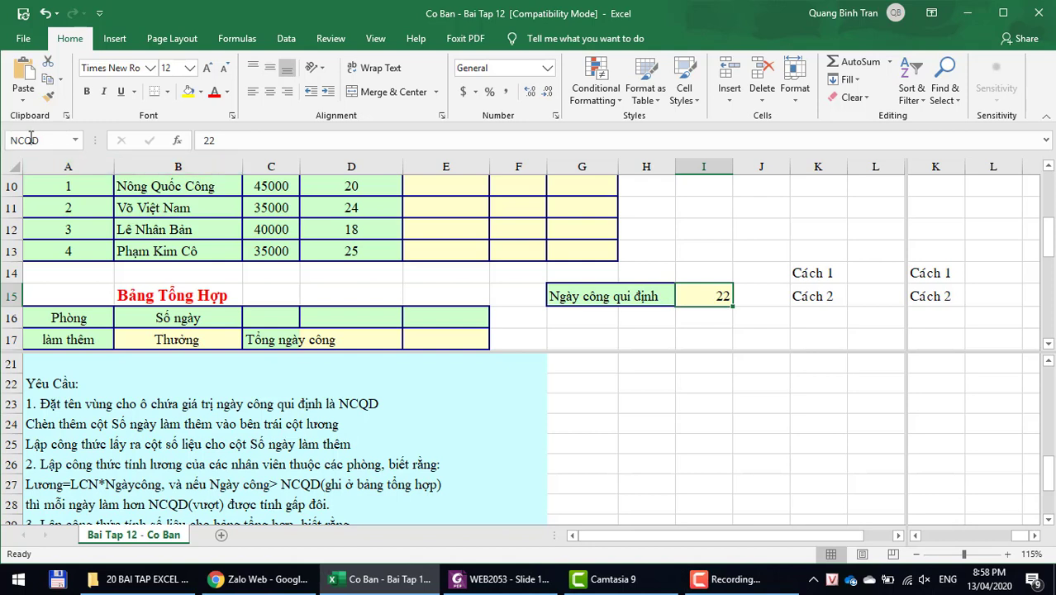
- Enter 'xong' in cell F23 to mark the first requirement done
left_click(362, 427)
left_click(438, 405)
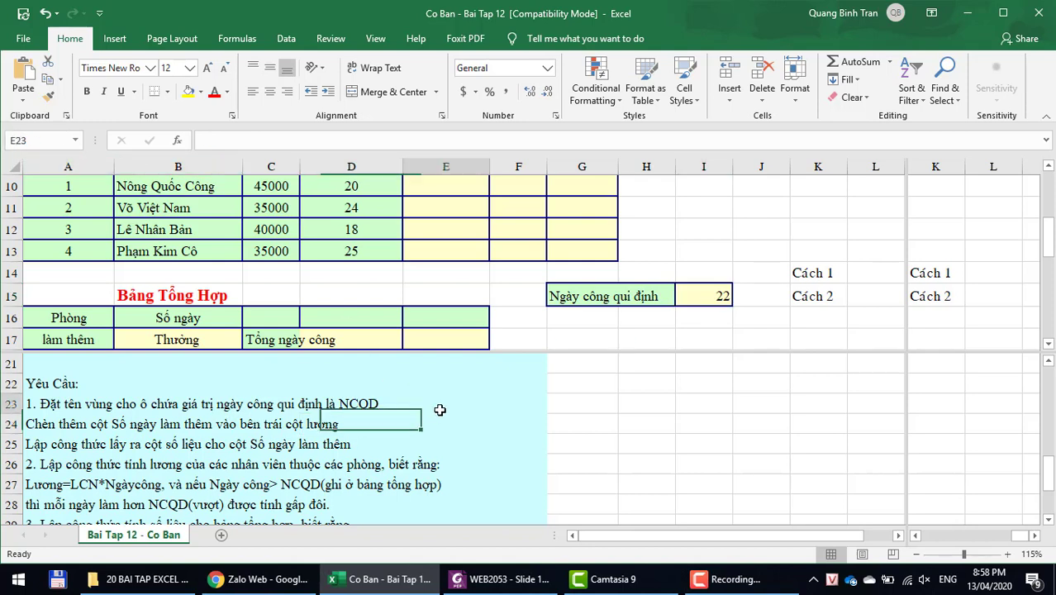
left_click(517, 403)
type("xong")
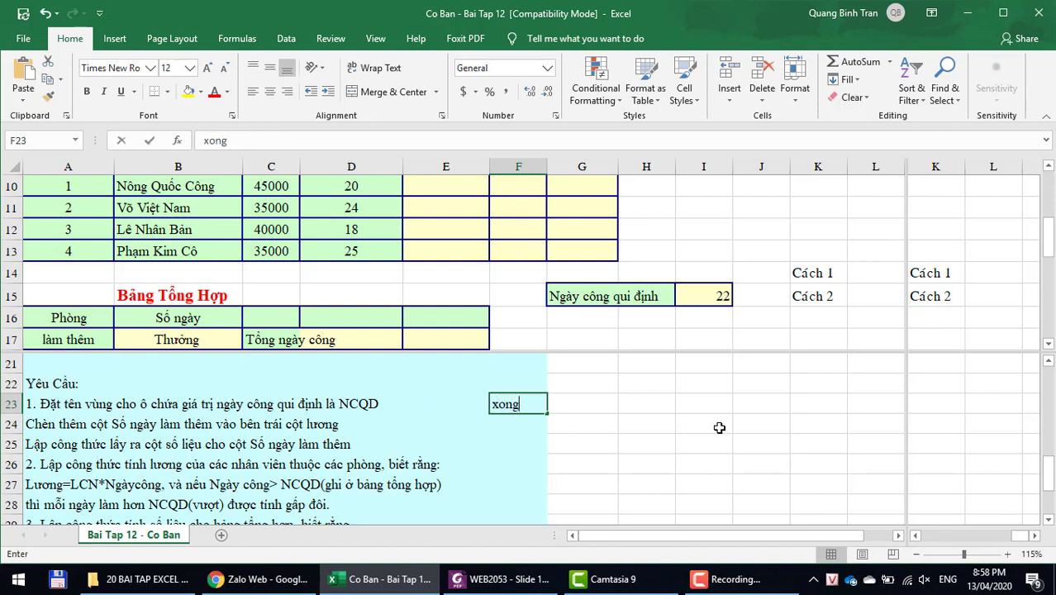
key("Return")
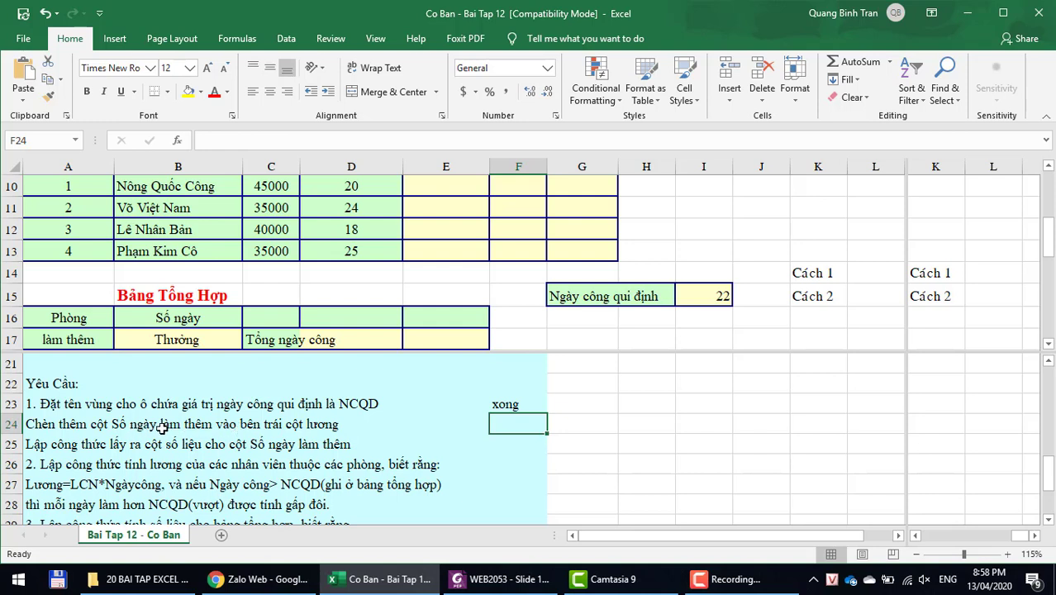
- Highlight the second requirement in row 24 and scroll back to the salary table
left_click_drag(79, 428, 322, 426)
scroll(373, 342, "up", 4)
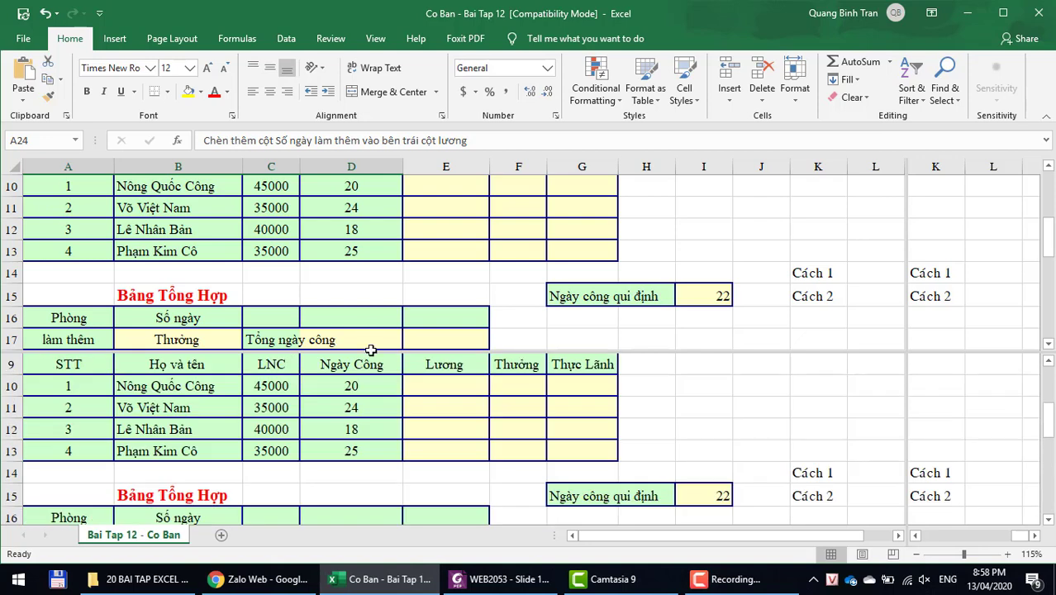
scroll(368, 393, "down", 2)
scroll(368, 394, "down", 1)
left_click(357, 242)
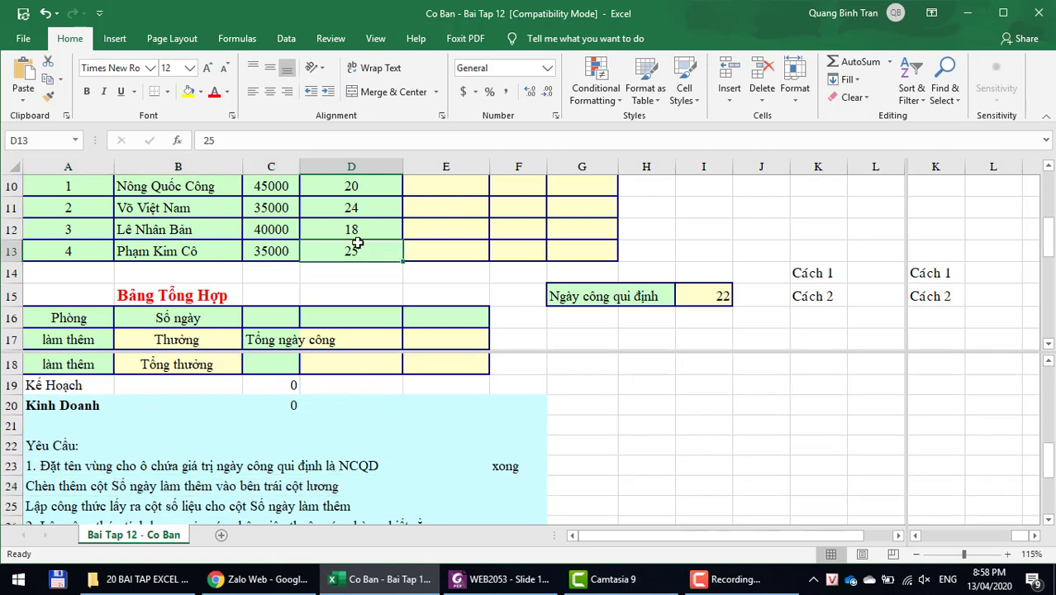
scroll(357, 242, "up", 2)
scroll(357, 240, "up", 1)
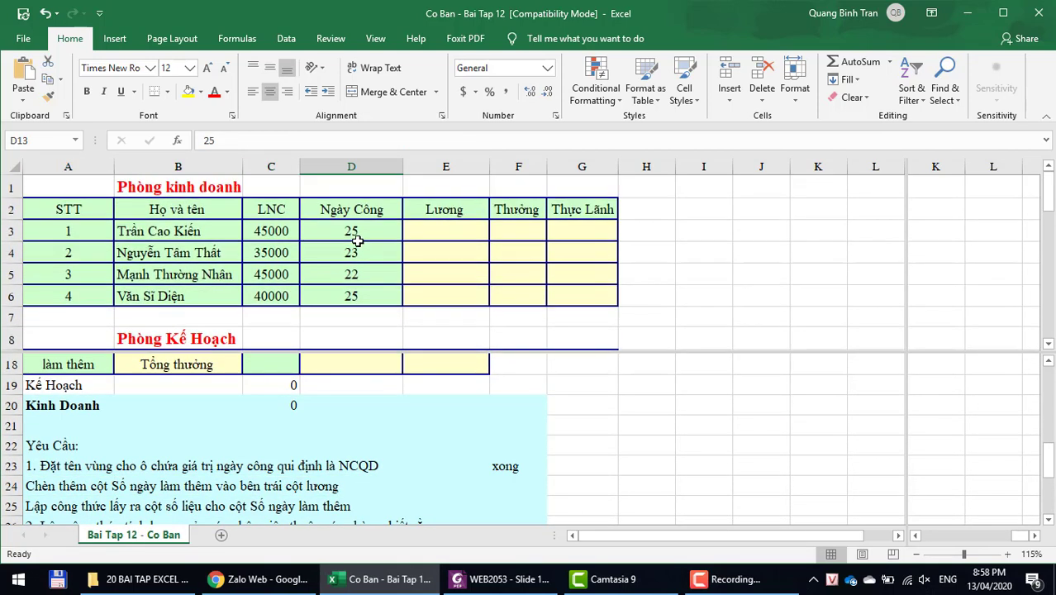
- Insert a blank column E before the Lương column
left_click(446, 209)
left_click(446, 166)
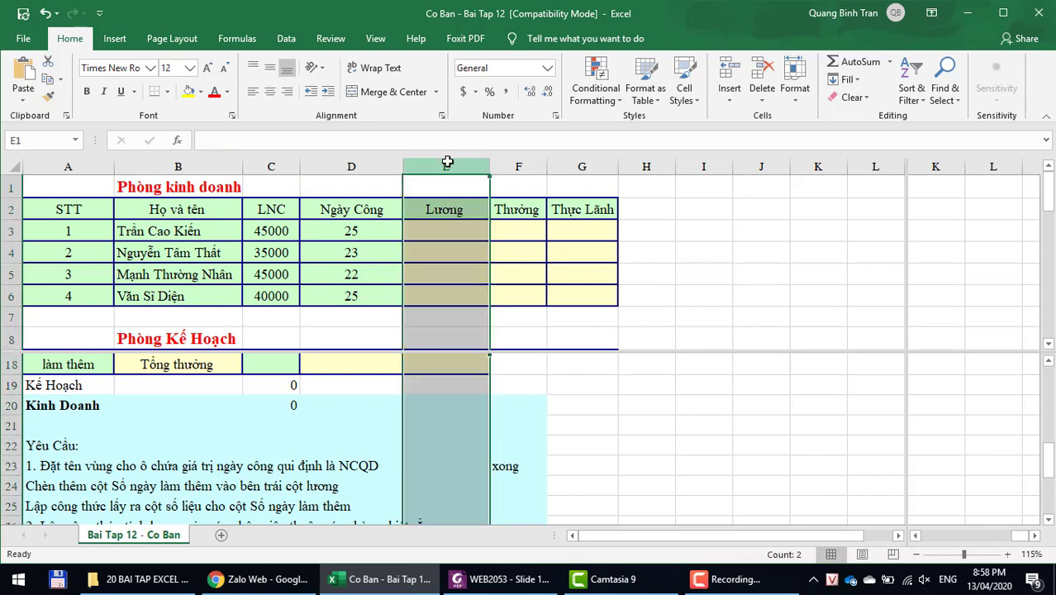
right_click(446, 166)
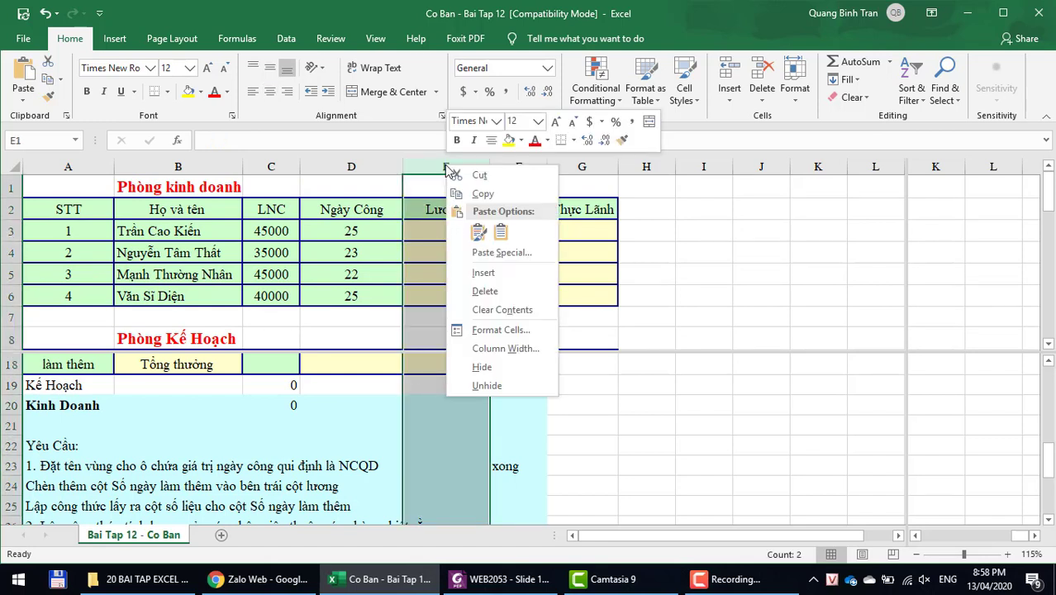
left_click(484, 273)
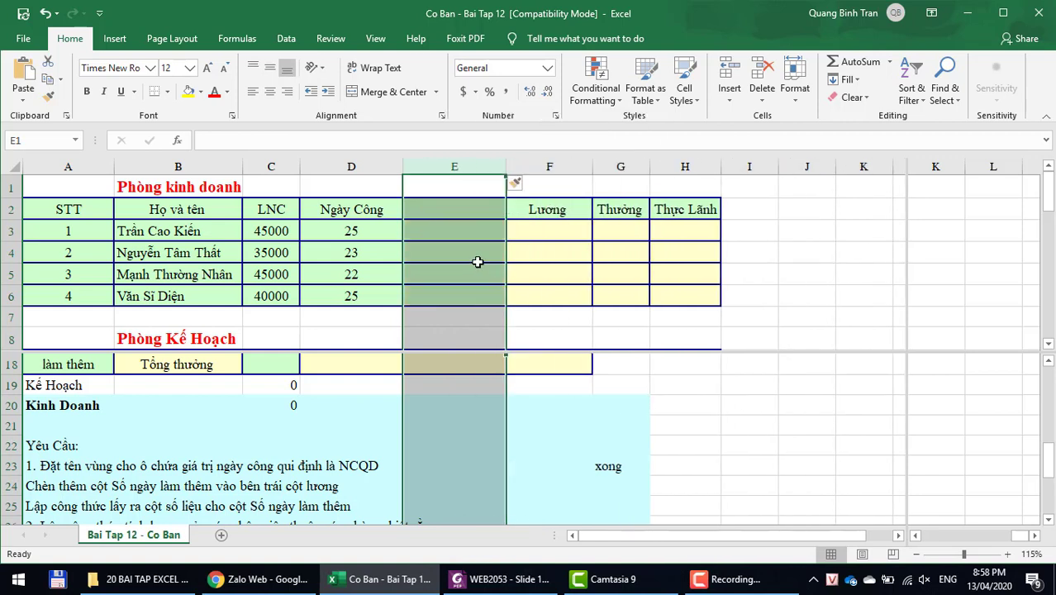
left_click(457, 210)
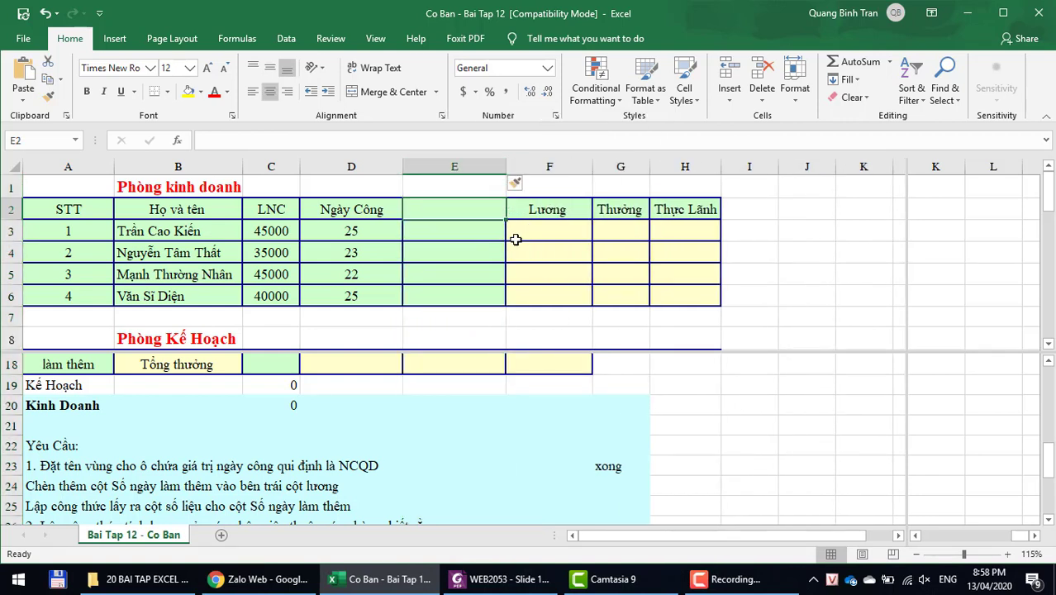
- Switch UniKey to Unicode and enter the header 'Số Ngày Làm Thêm' in E2
type("Soá")
key("BackSpace")
key("BackSpace")
key("BackSpace")
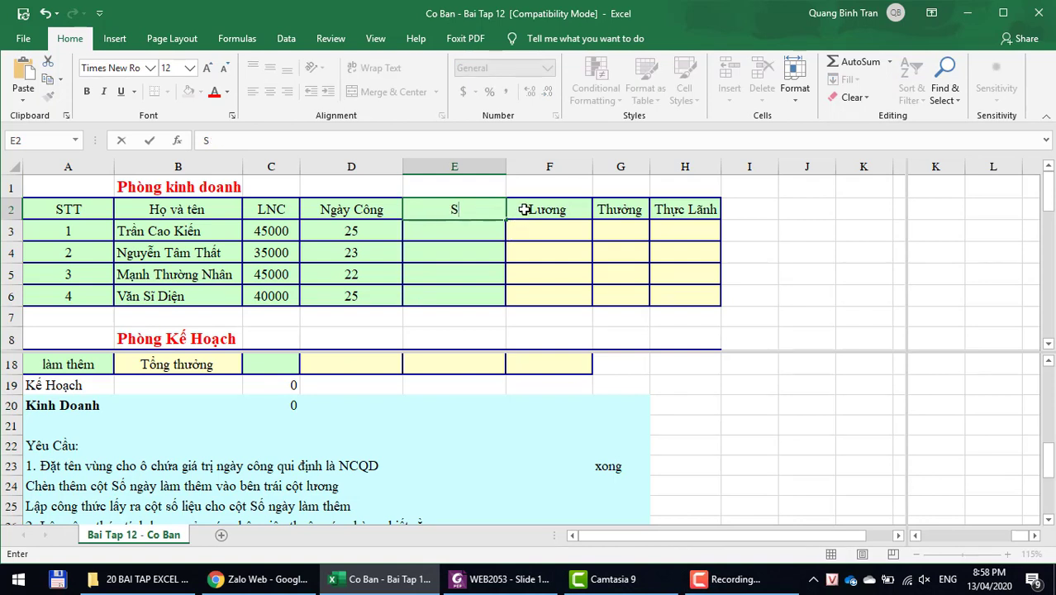
left_click(521, 210)
left_click(488, 209)
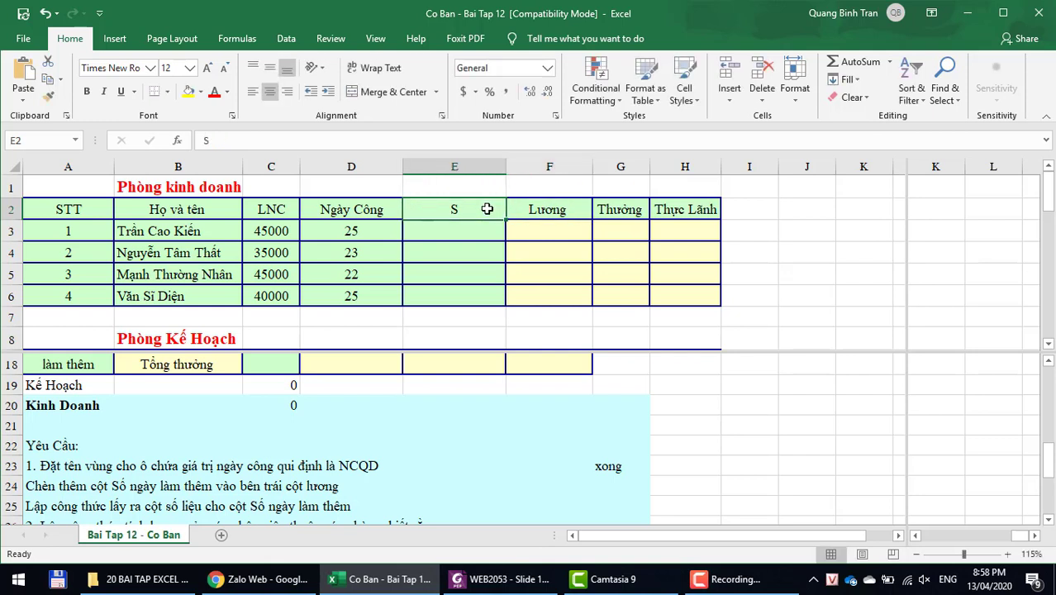
right_click(832, 578)
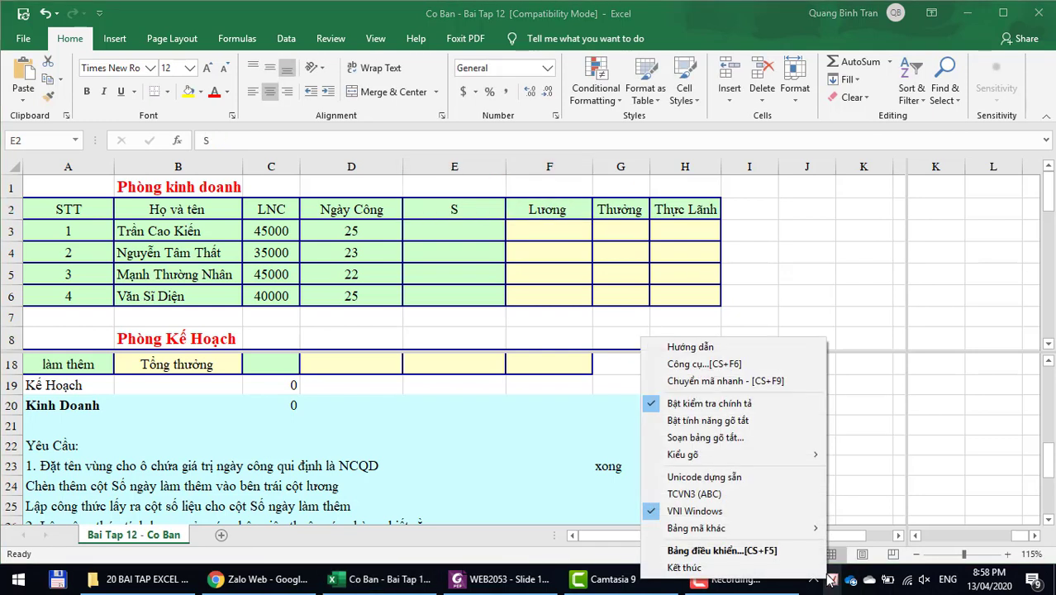
left_click(707, 477)
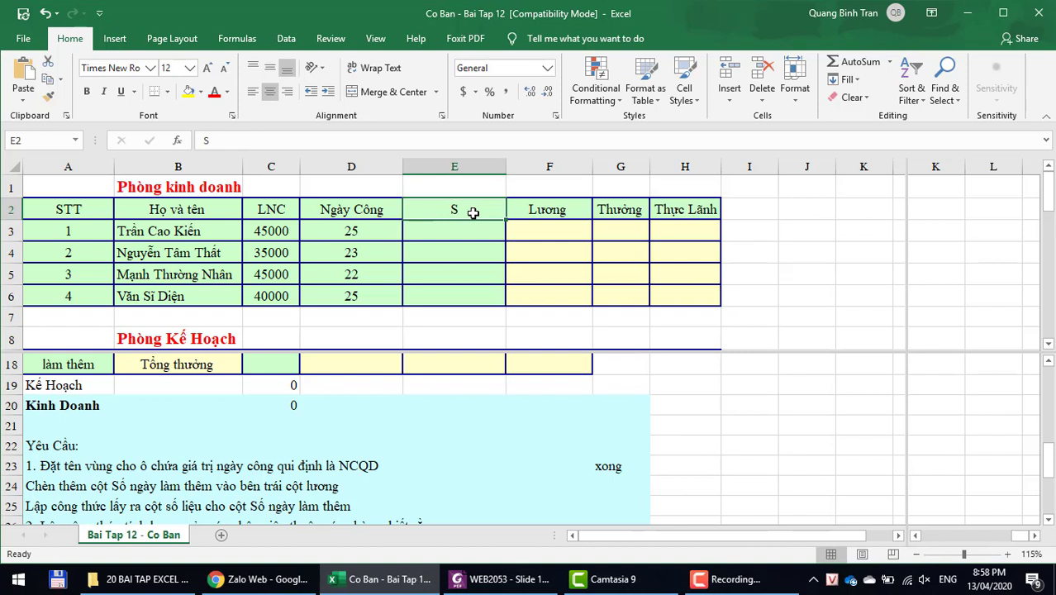
type("Số Nga")
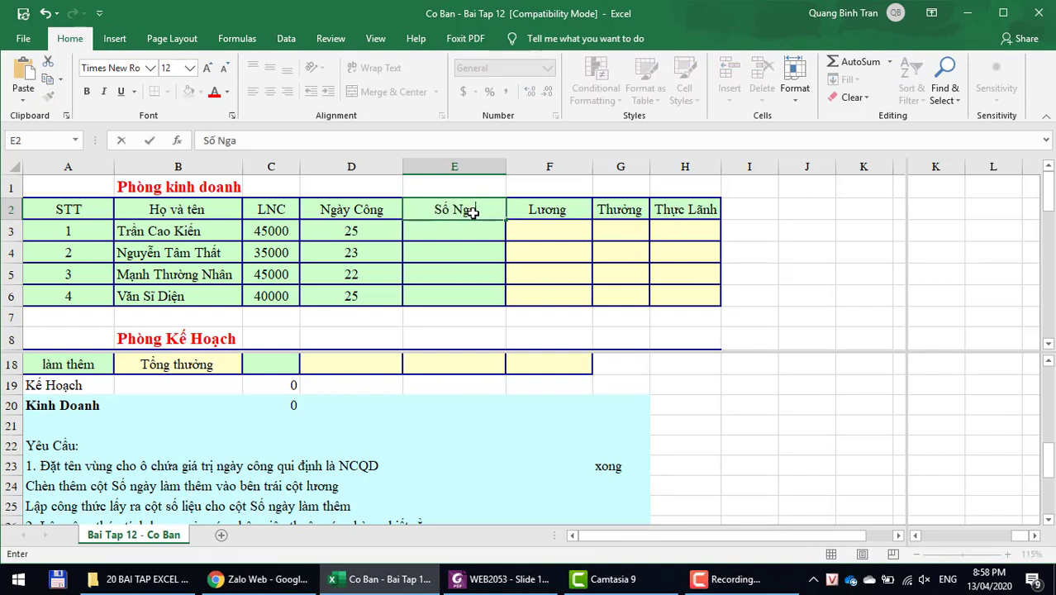
type("yf Lamf")
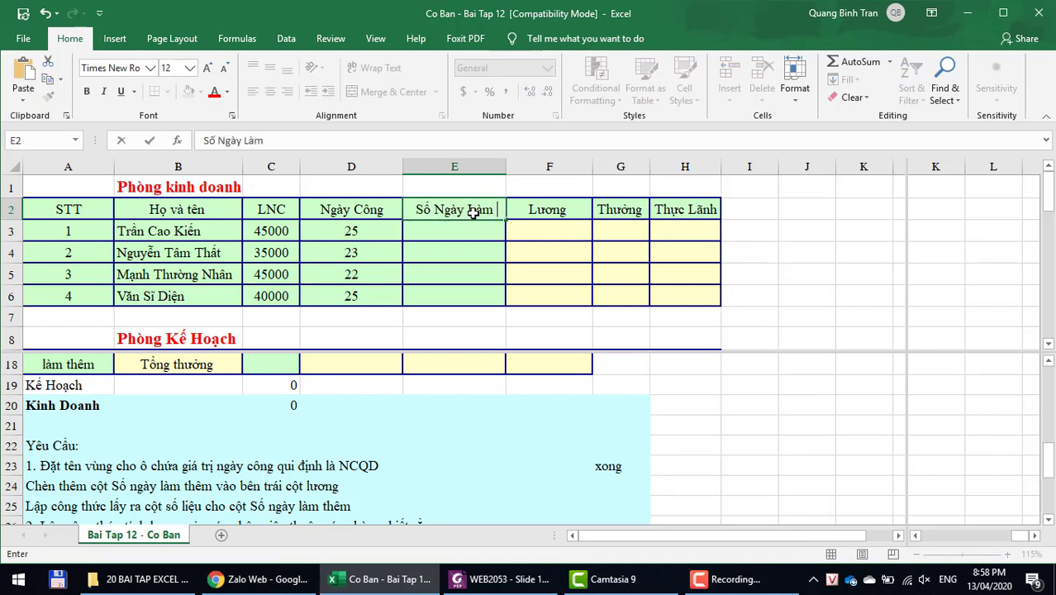
type(" Theem")
key("Return")
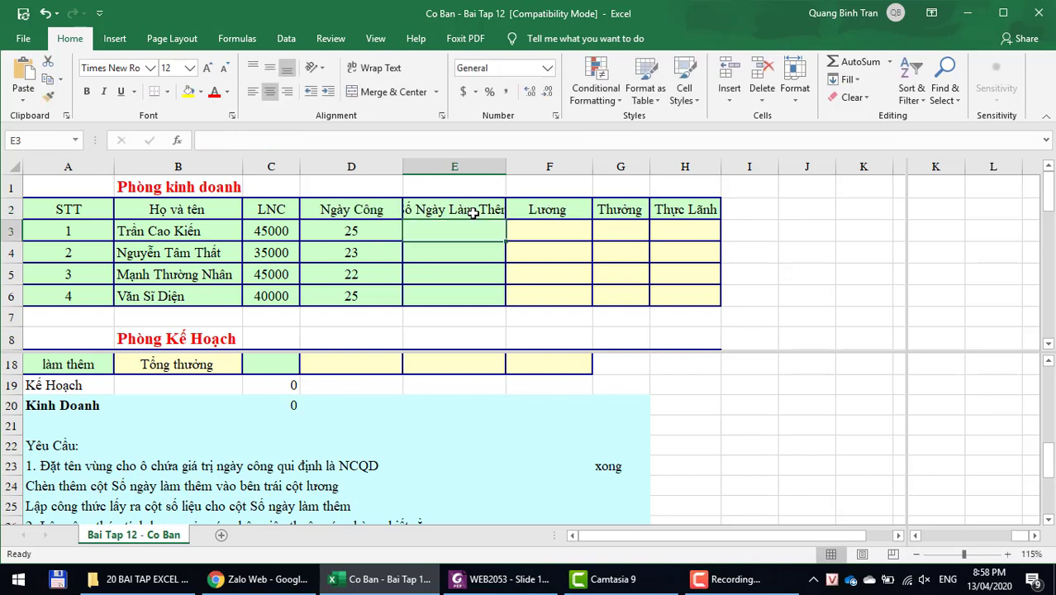
- Widen column E to fit the header and review the related requirement
left_click_drag(507, 166, 515, 166)
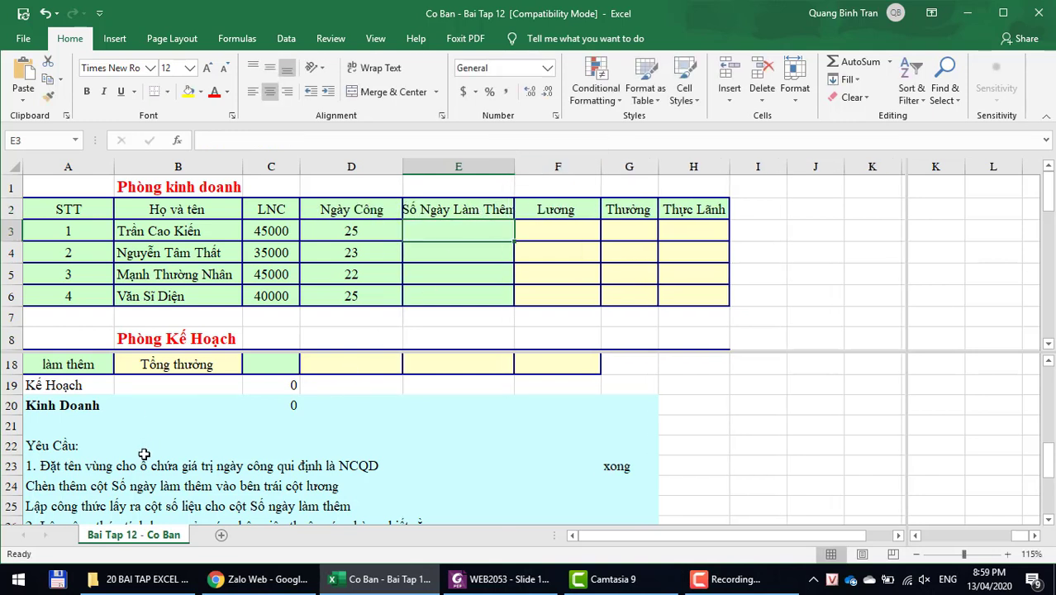
left_click(144, 453)
scroll(144, 457, "down", 2)
scroll(144, 457, "up", 1)
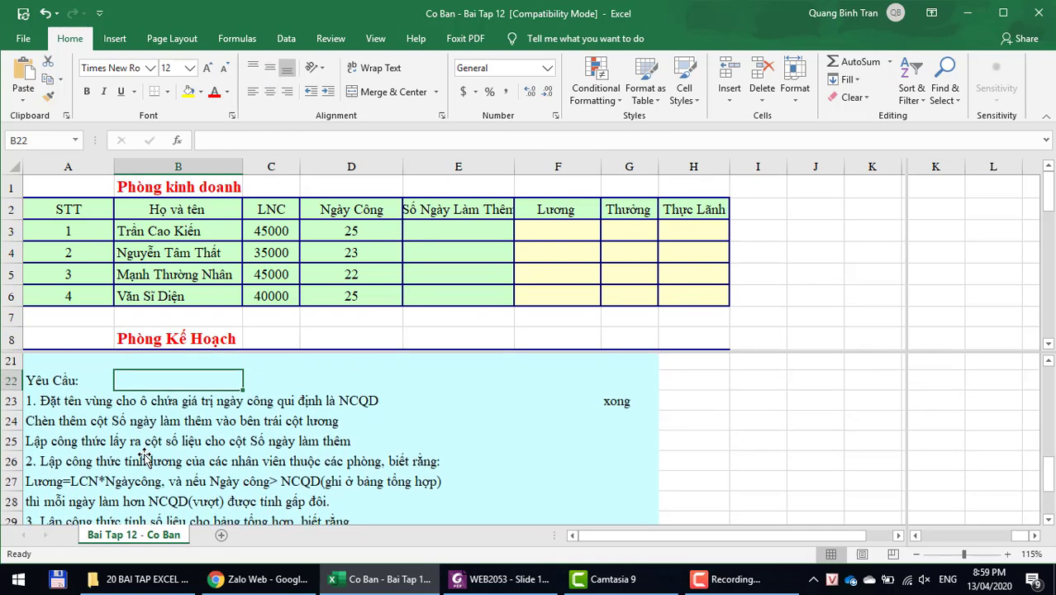
left_click(188, 450)
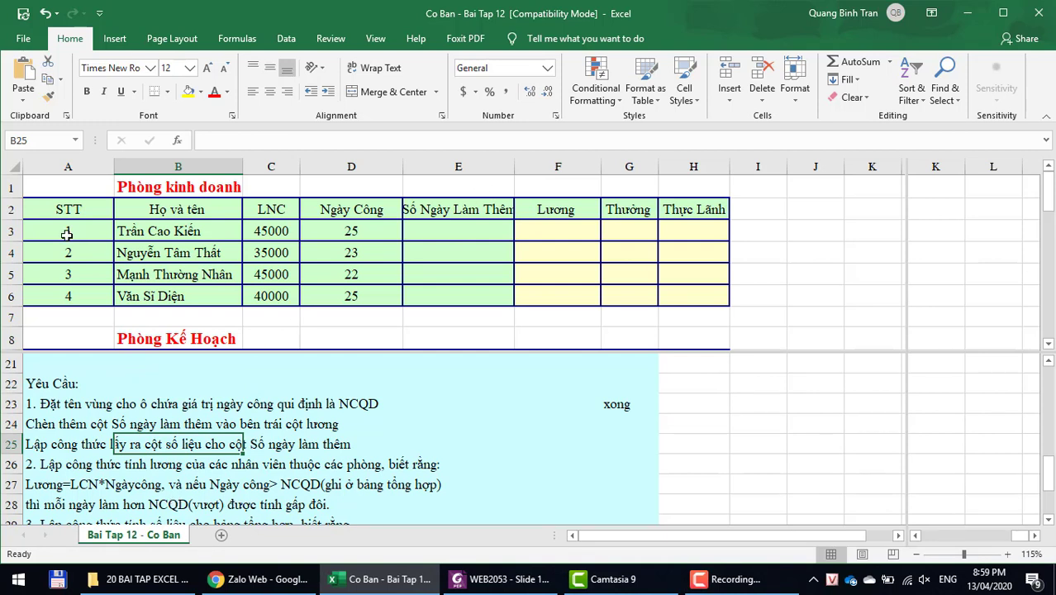
- Wrap text in row 2, heighten it, and narrow column E so the header spans two lines
left_click_drag(18, 221, 17, 228)
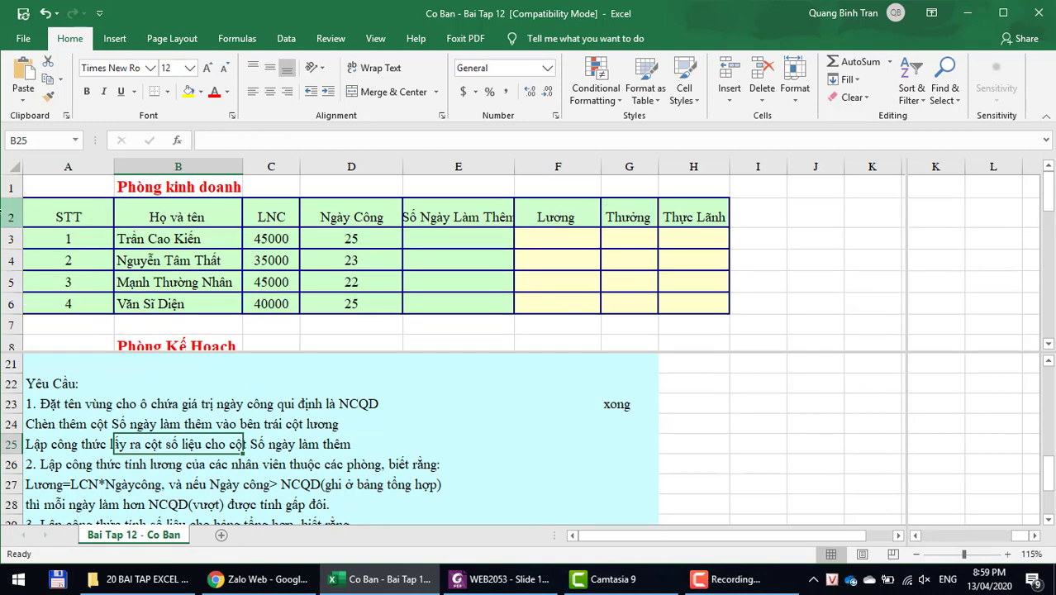
left_click(6, 213)
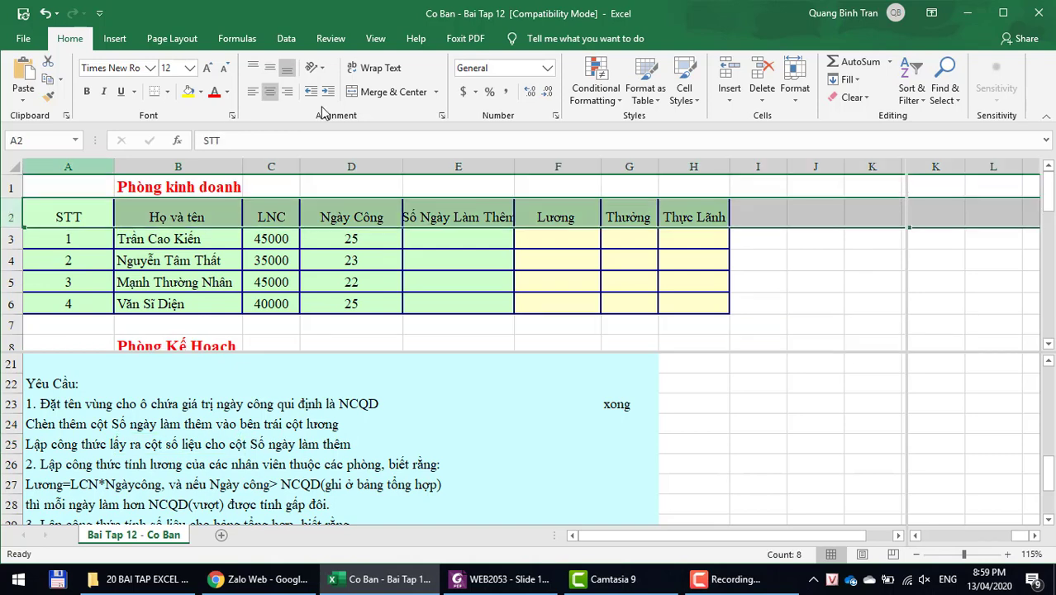
left_click(389, 70)
left_click(419, 224)
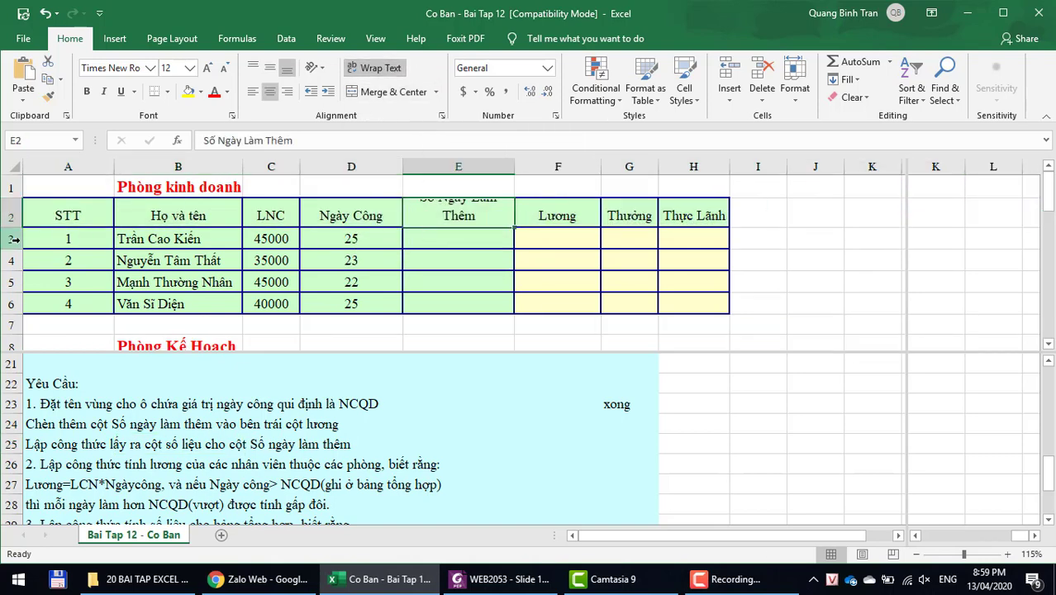
left_click_drag(23, 227, 22, 237)
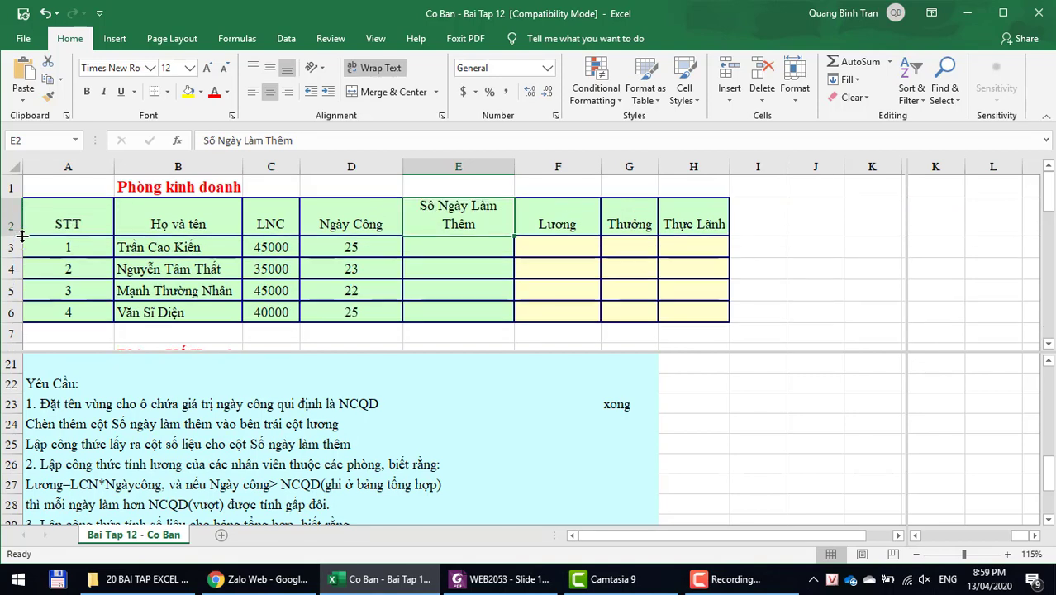
left_click_drag(514, 166, 487, 168)
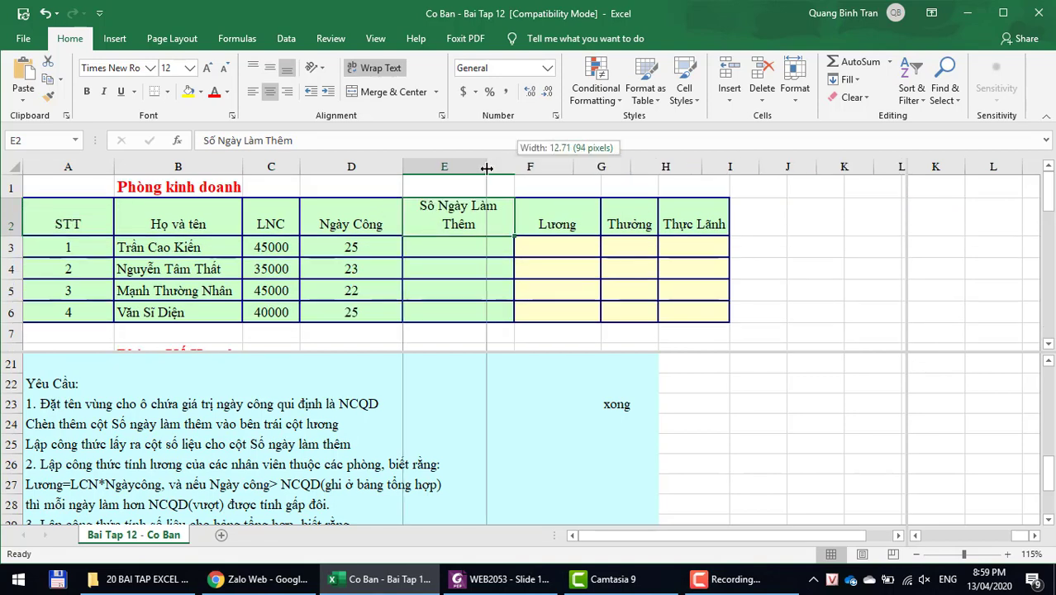
left_click(445, 248)
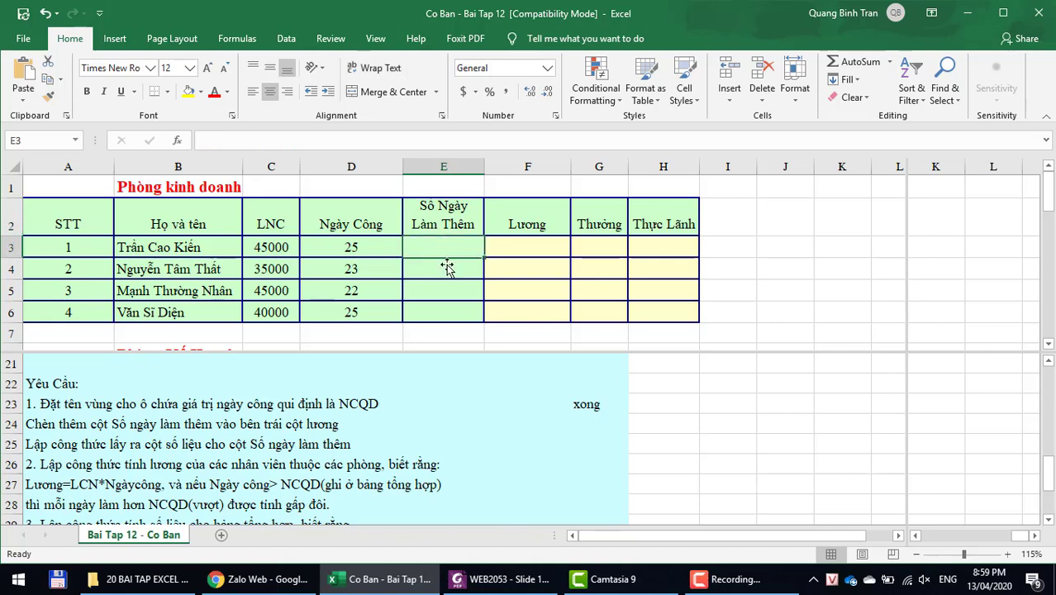
scroll(444, 300, "down", 1)
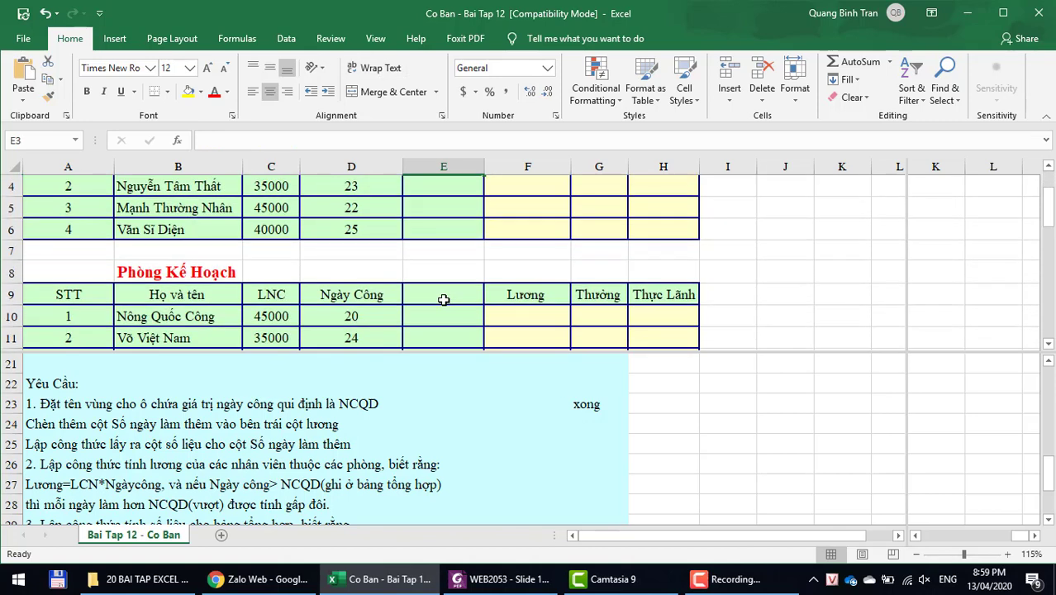
scroll(453, 314, "up", 1)
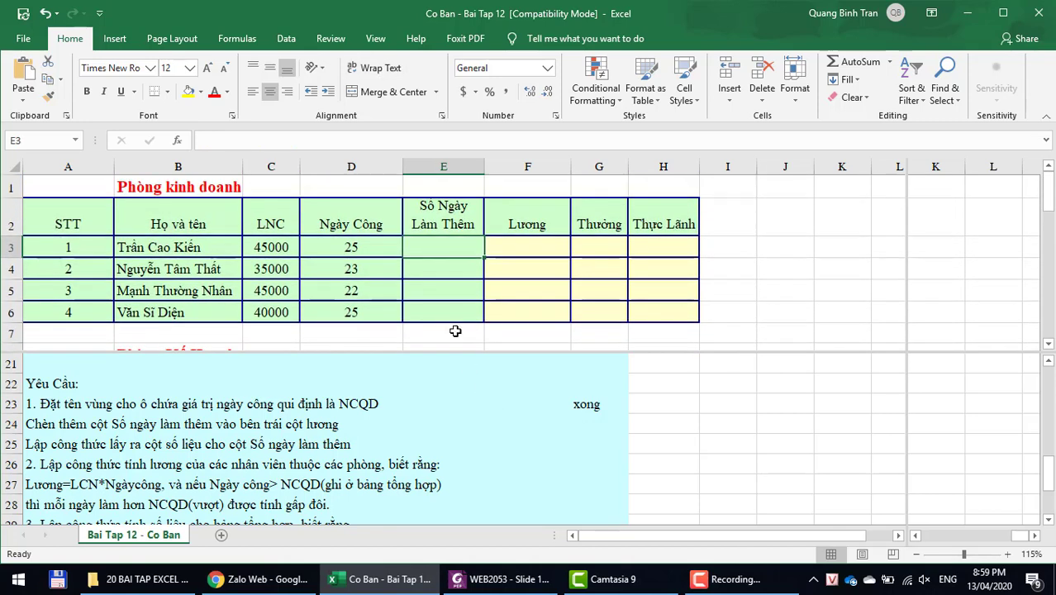
scroll(456, 429, "down", 1)
left_click(456, 428)
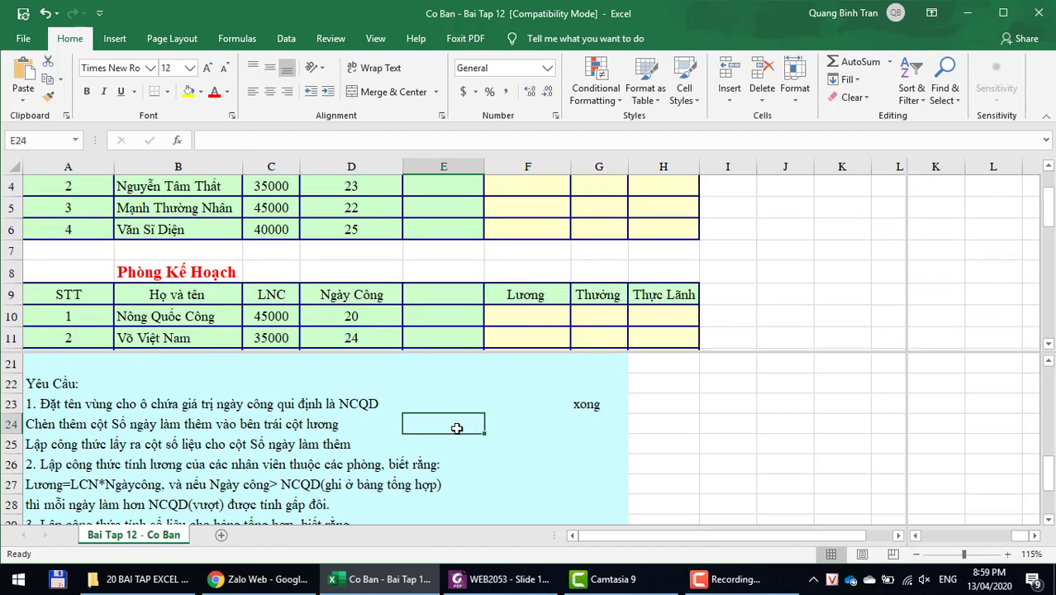
scroll(435, 286, "up", 1)
scroll(435, 286, "up", 1)
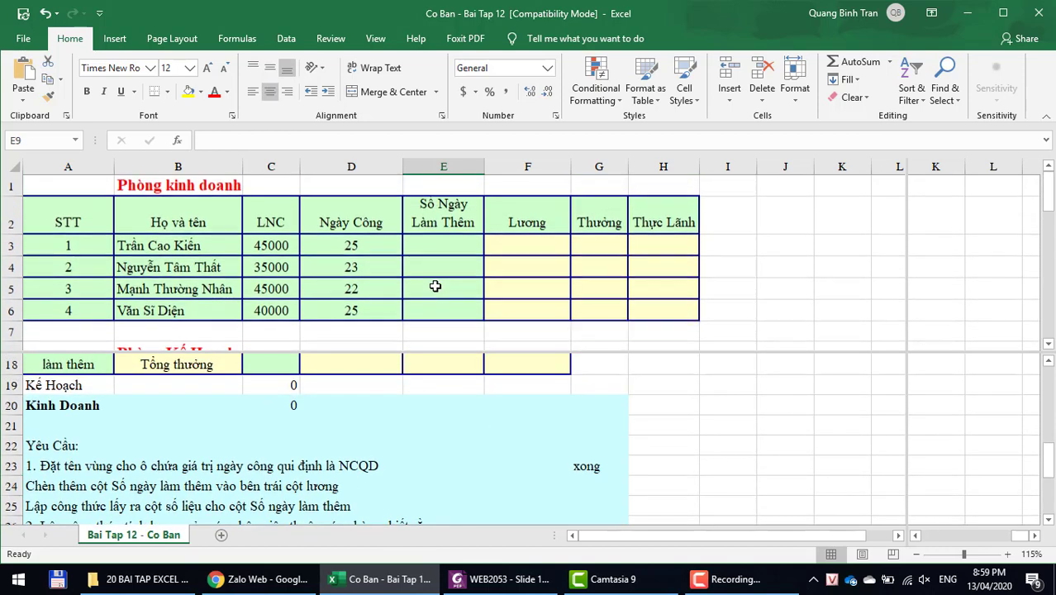
left_click(487, 461)
scroll(487, 463, "up", 1)
scroll(487, 462, "up", 2)
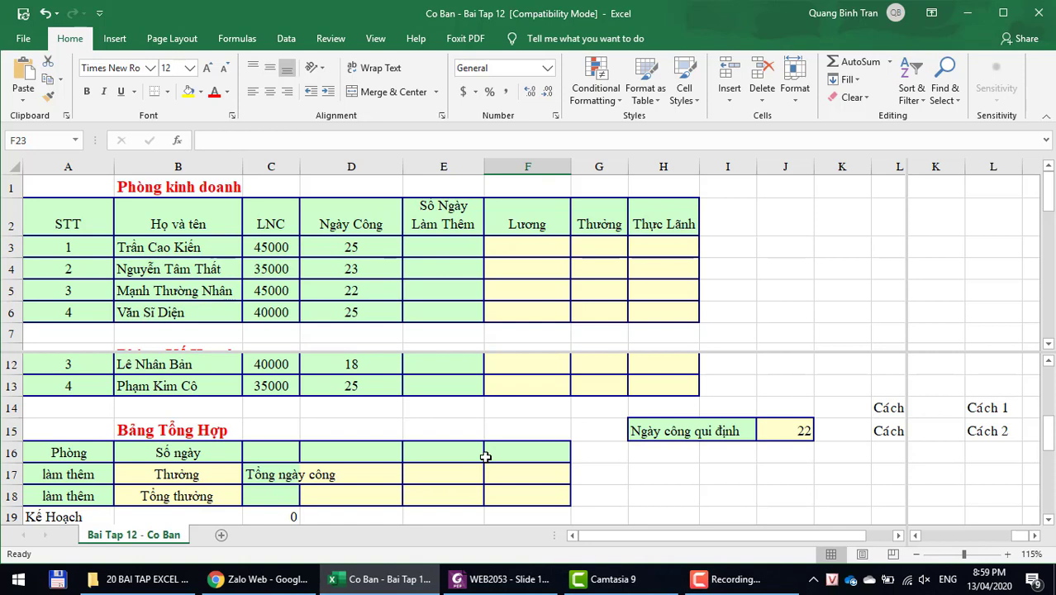
scroll(486, 457, "up", 1)
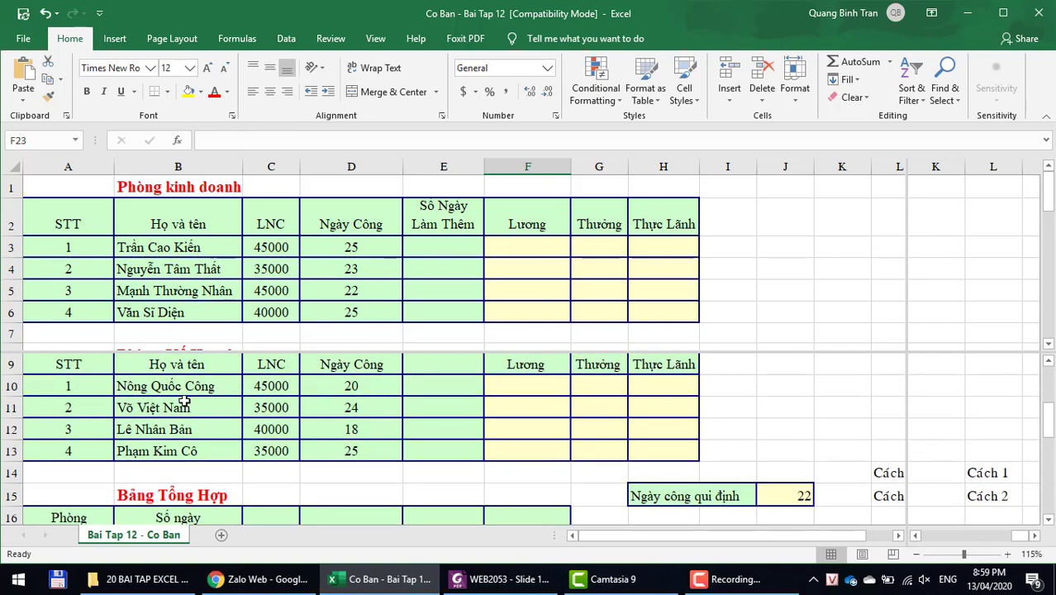
left_click(69, 362)
left_click_drag(70, 361, 355, 451)
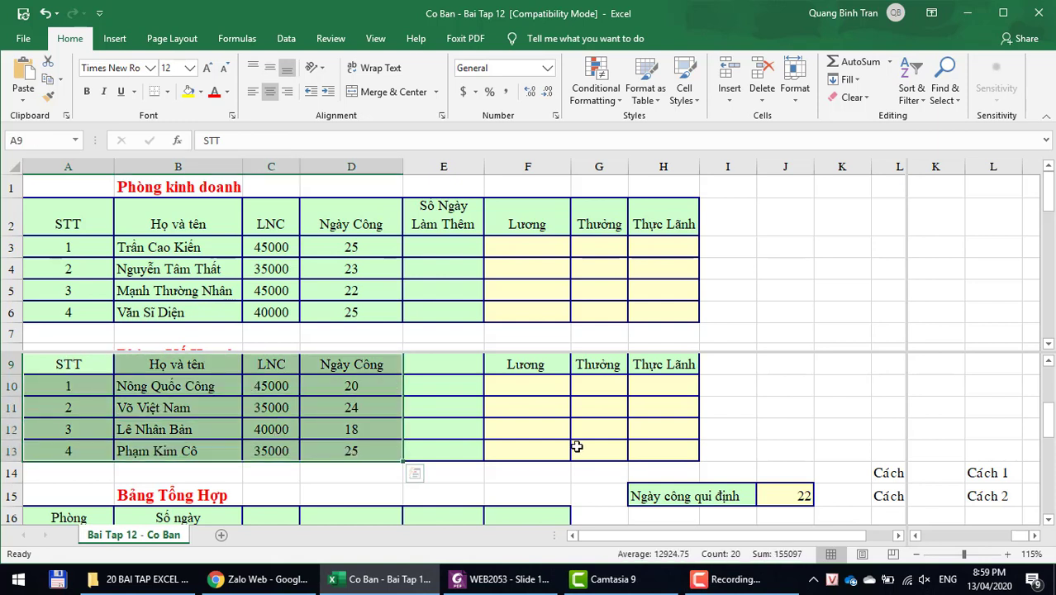
left_click_drag(364, 386, 374, 458)
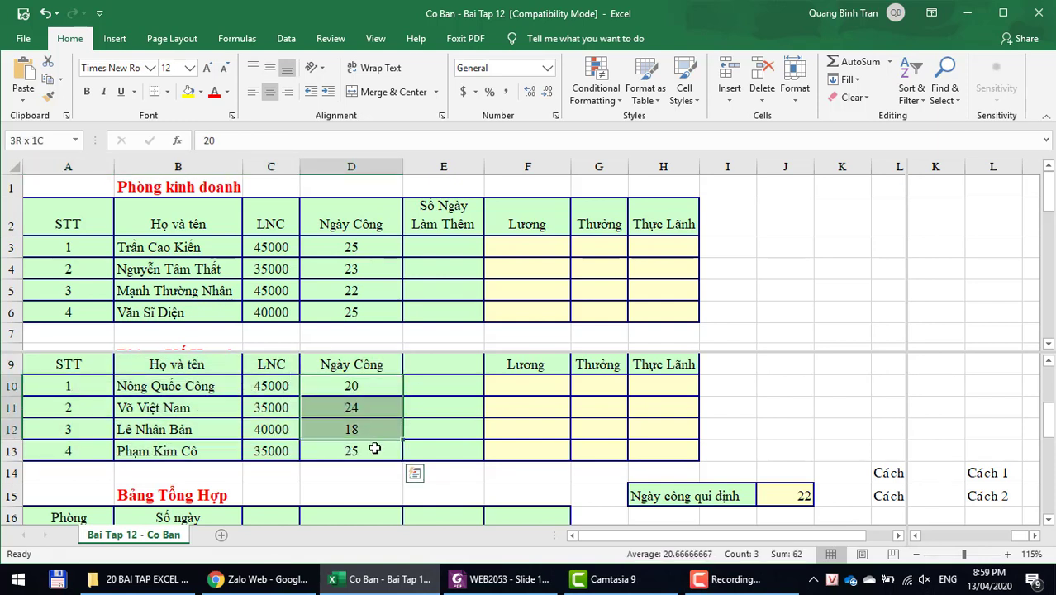
left_click(782, 497)
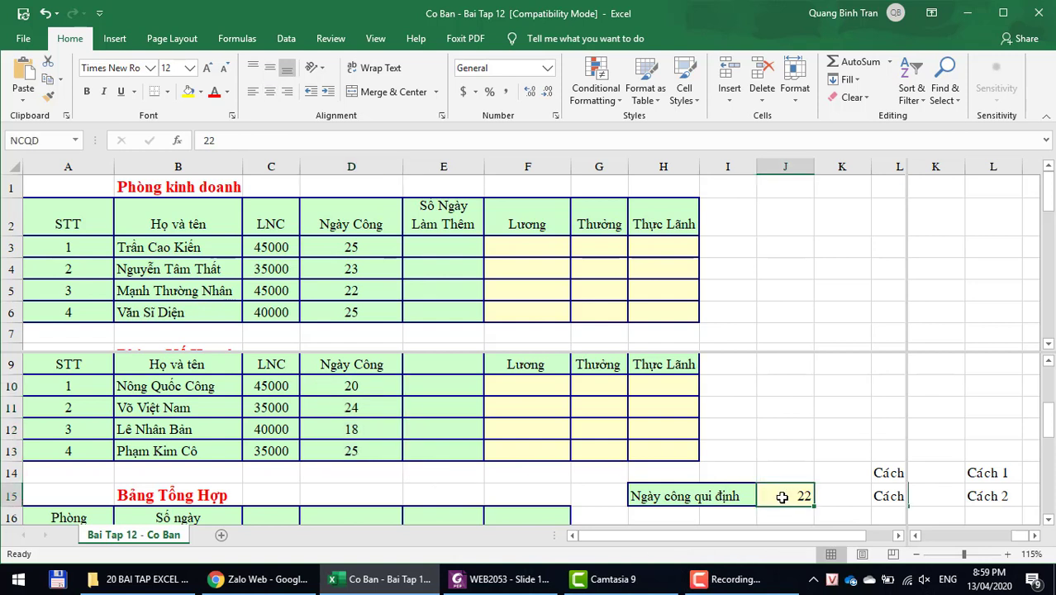
left_click(430, 251)
- Enter the formula =D3-NCQD in E3, giving 3 overtime days
type("=")
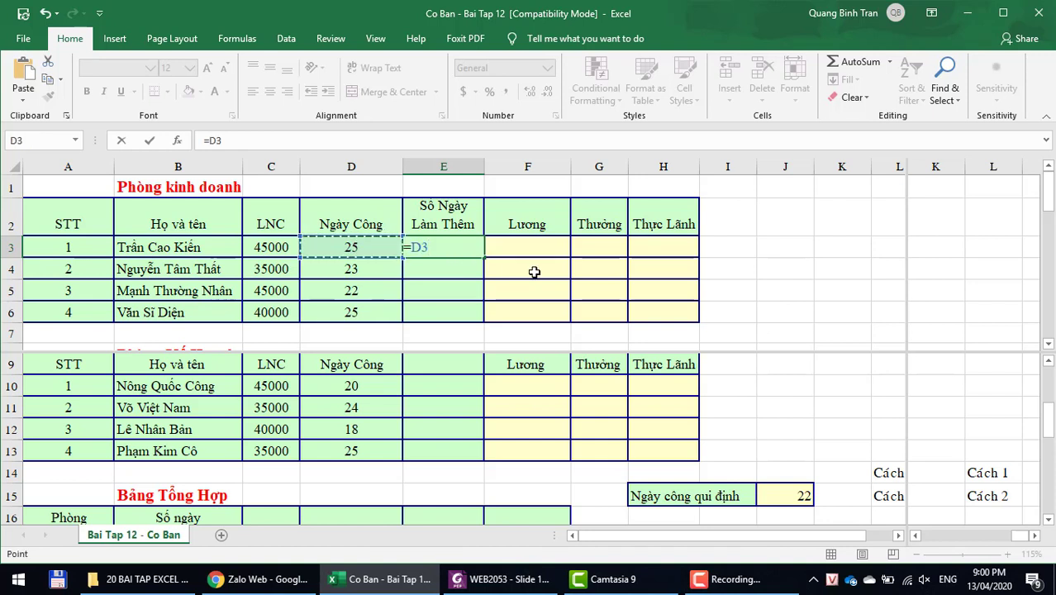
type("-")
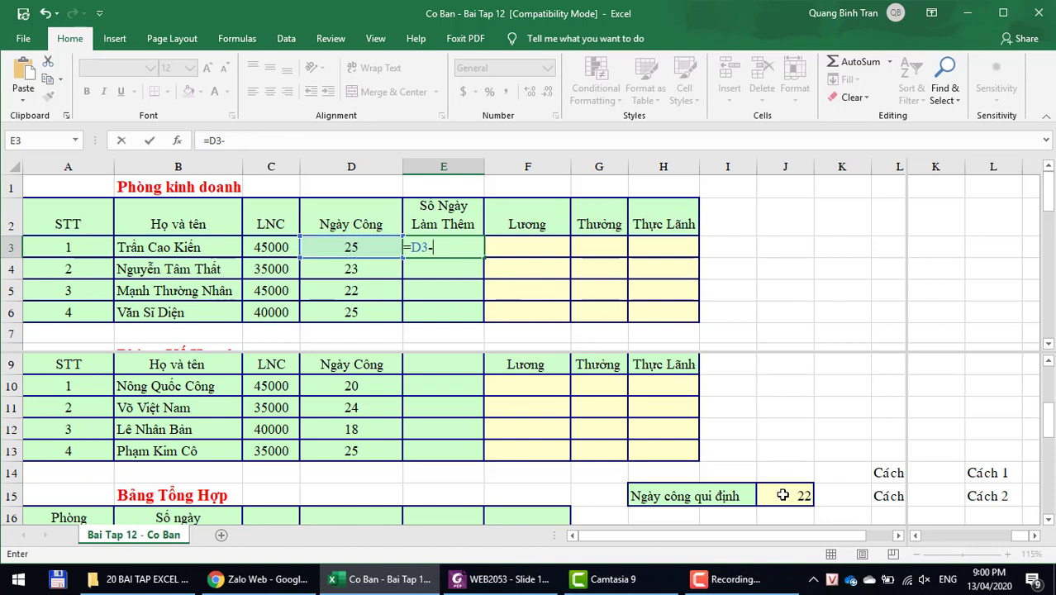
left_click(783, 494)
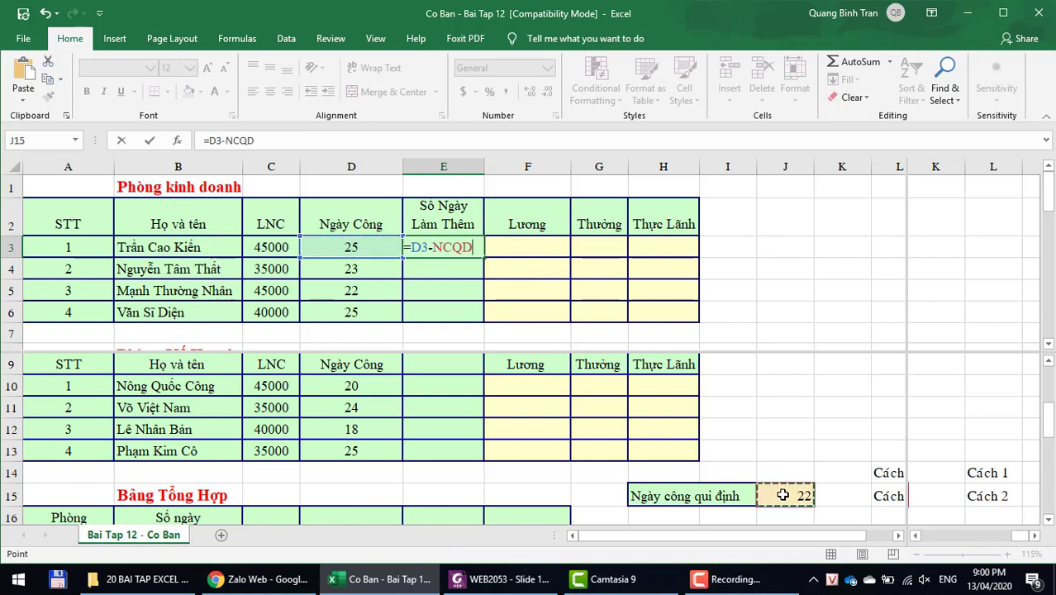
key("Return")
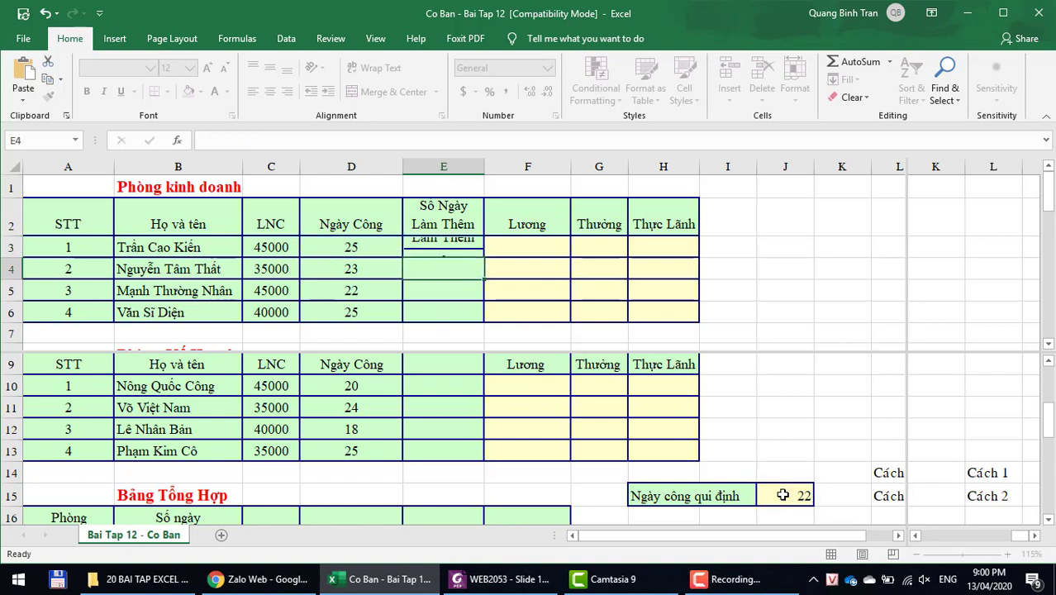
- Fill the E3 overtime formula down through E6
left_click(425, 245)
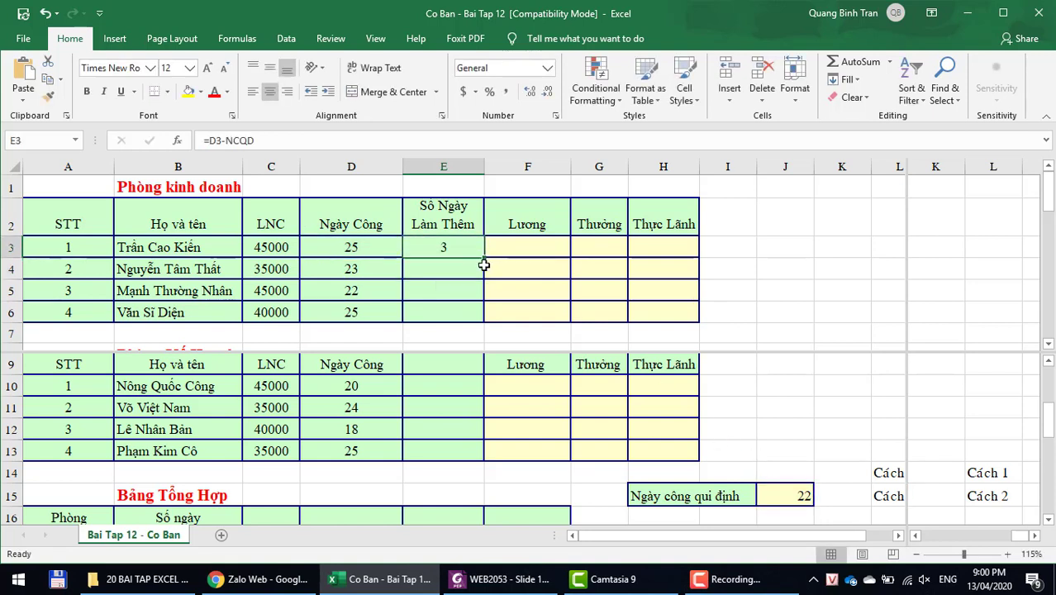
left_click_drag(484, 258, 483, 315)
left_click(464, 286)
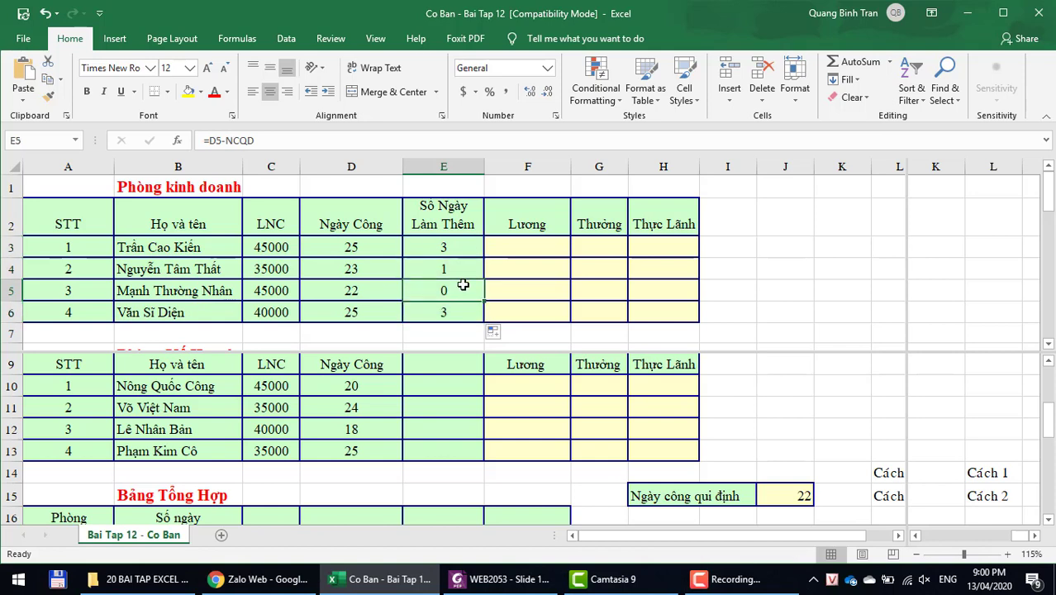
scroll(463, 287, "down", 1)
scroll(464, 285, "down", 1)
scroll(464, 284, "up", 2)
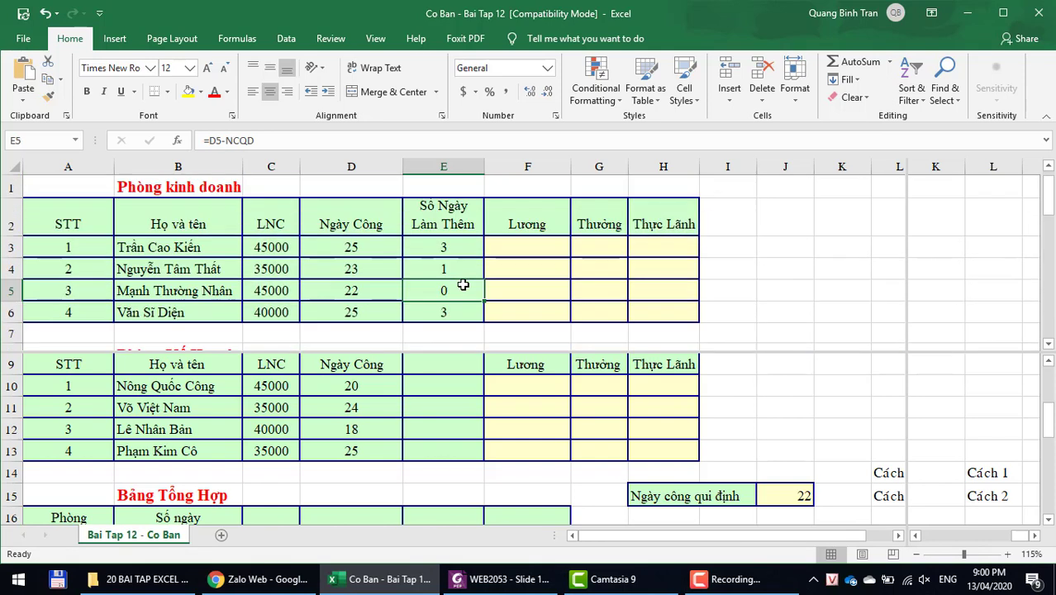
- Copy the overtime formula into E10 and fill it to E13, giving -2, 2, -4, 3
left_click(439, 315)
key("ctrl+c")
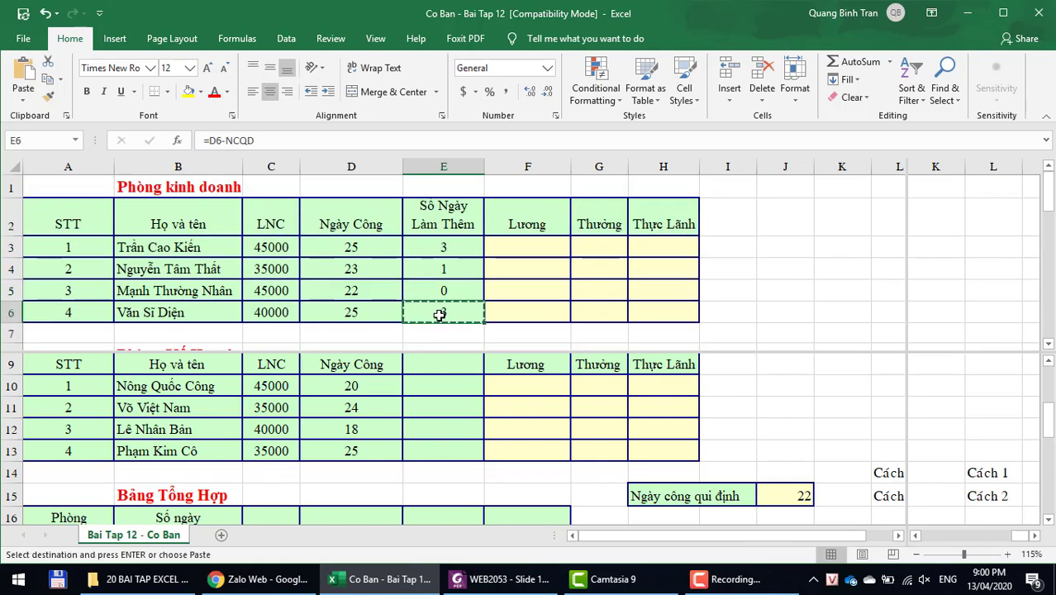
scroll(439, 315, "down", 1)
left_click(420, 296)
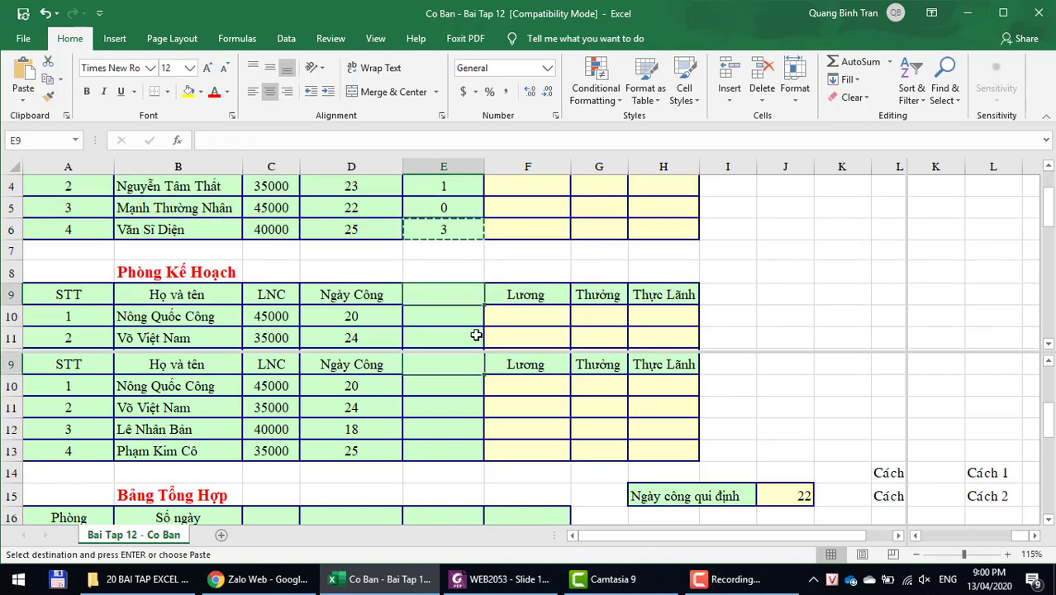
key("ctrl+v")
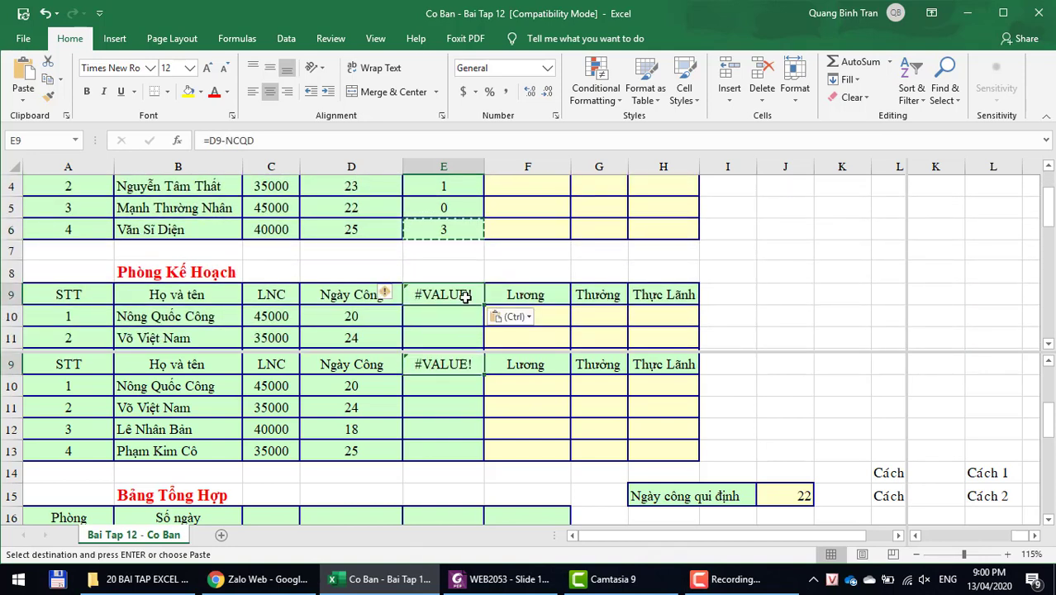
key("ctrl+z")
left_click(453, 315)
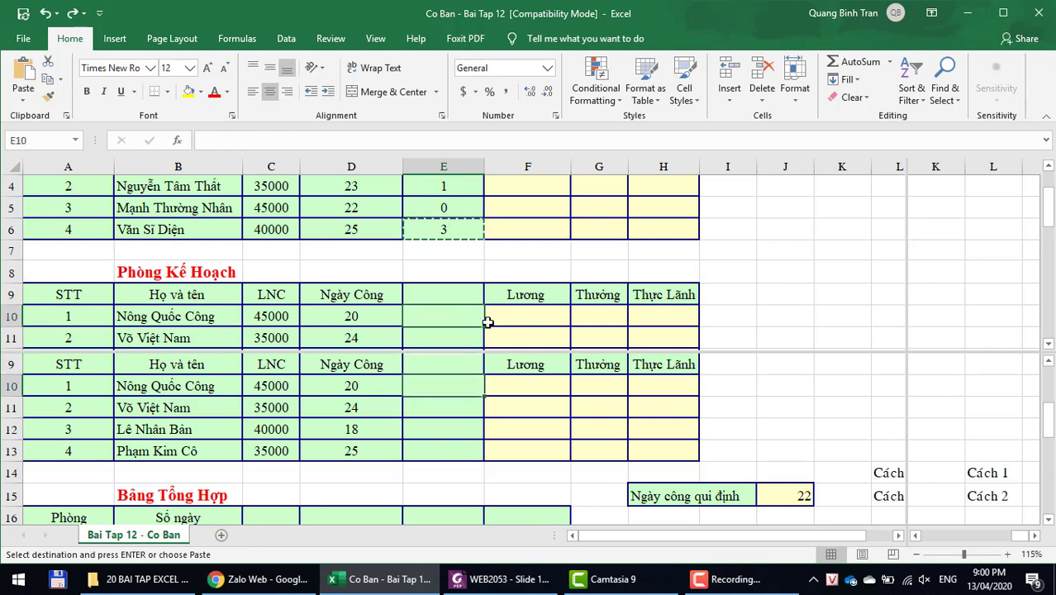
key("ctrl+v")
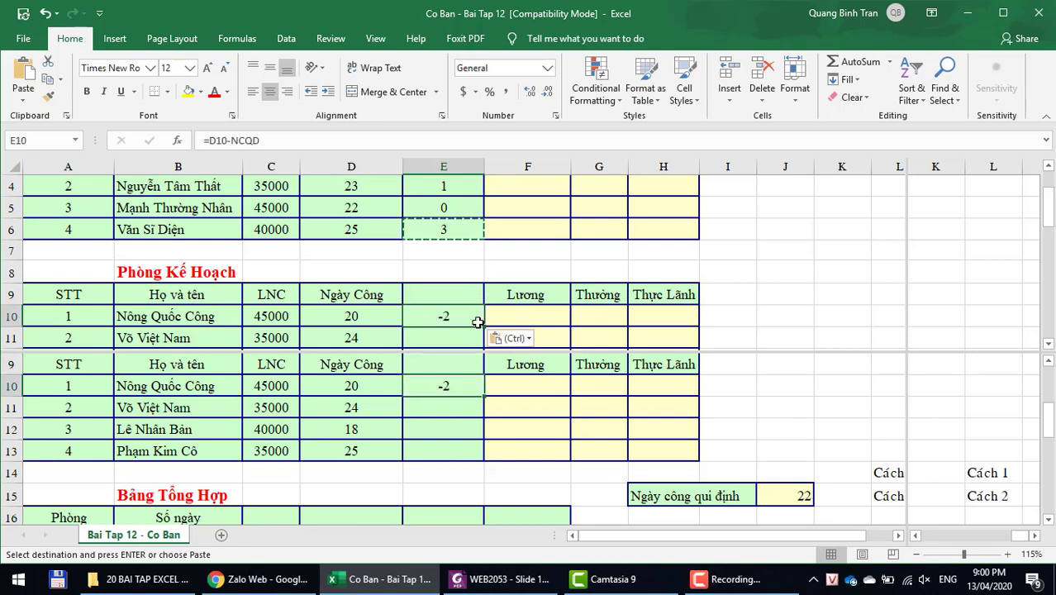
scroll(465, 316, "down", 1)
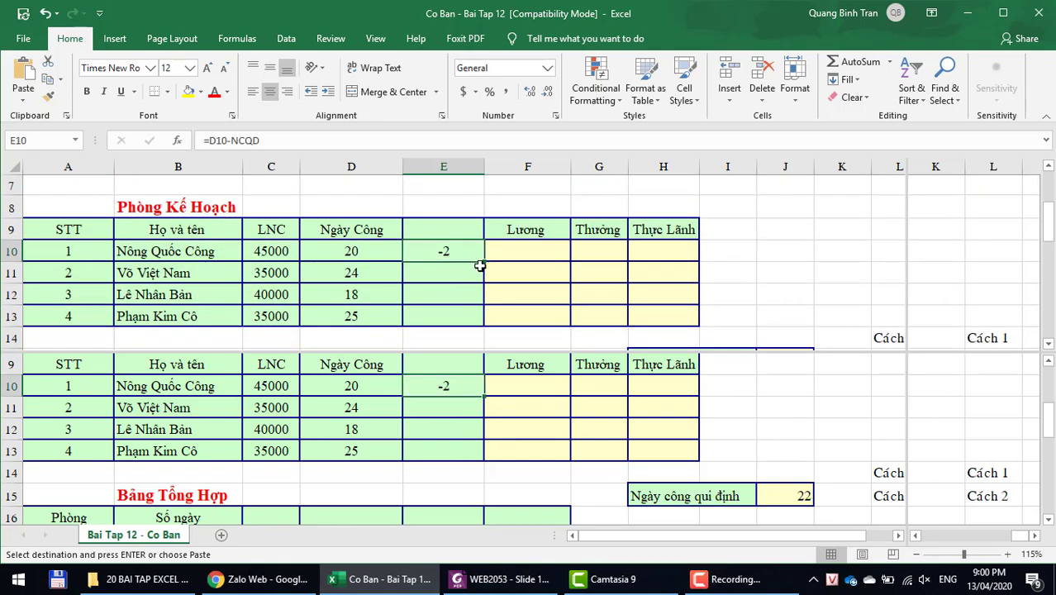
left_click_drag(484, 262, 474, 316)
left_click(453, 253)
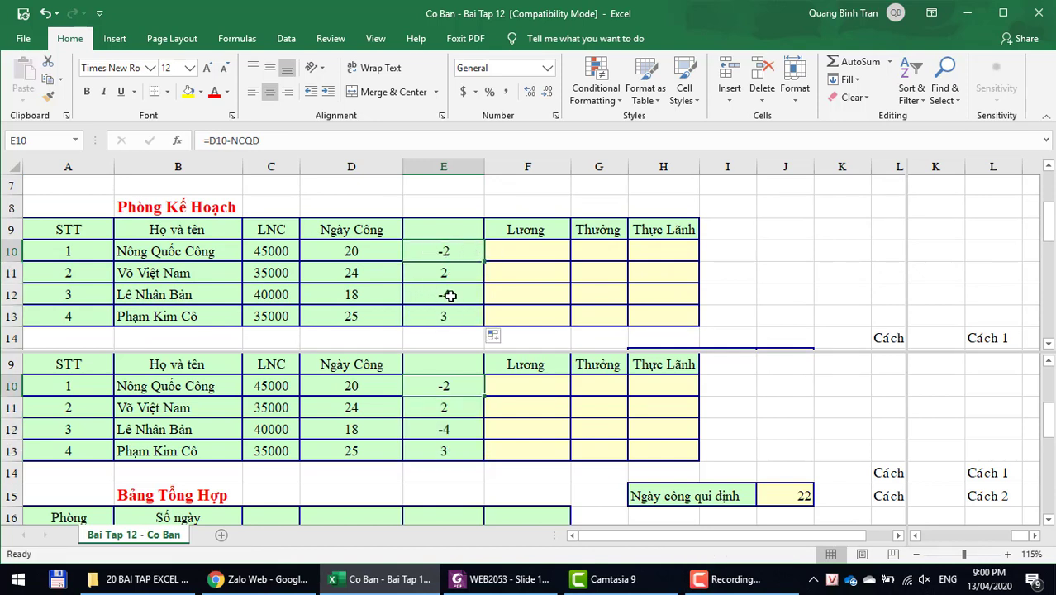
- Enter the header 'SN làm thêm' in cell E9
left_click(443, 234)
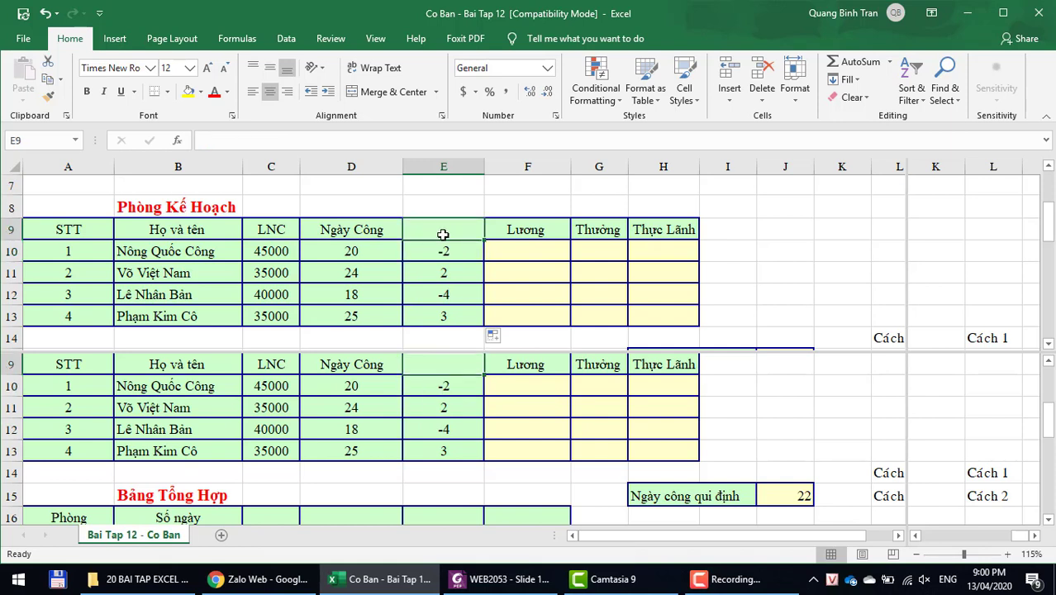
type("S")
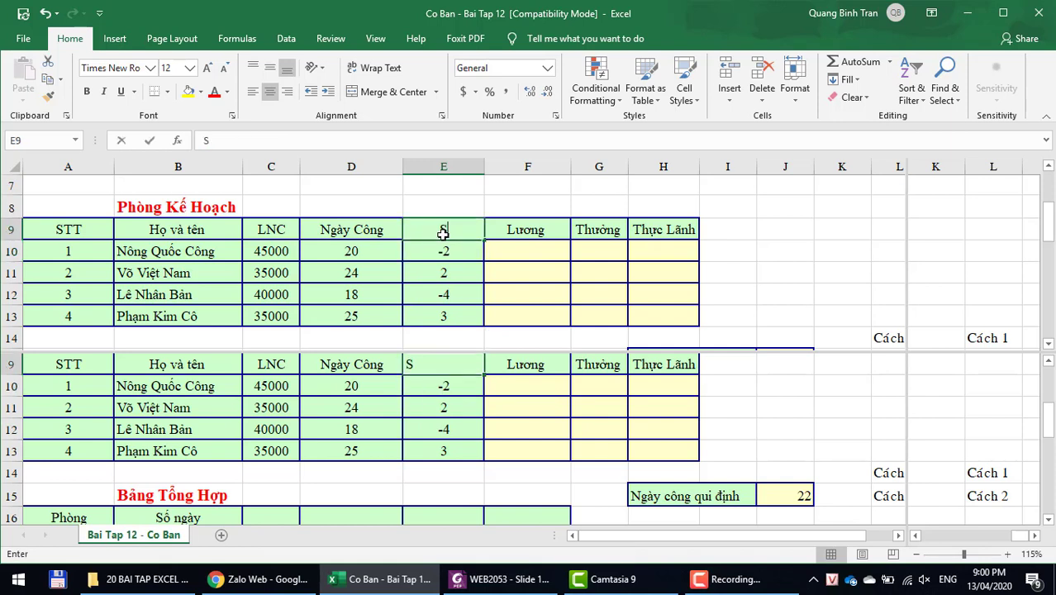
type("N làm ")
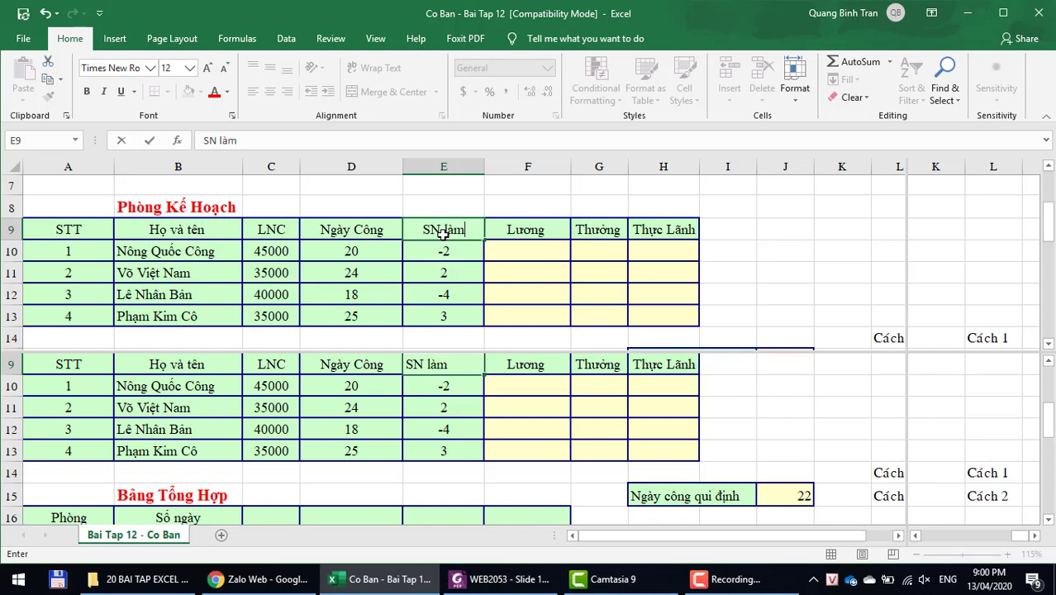
type("thêm")
key("Return")
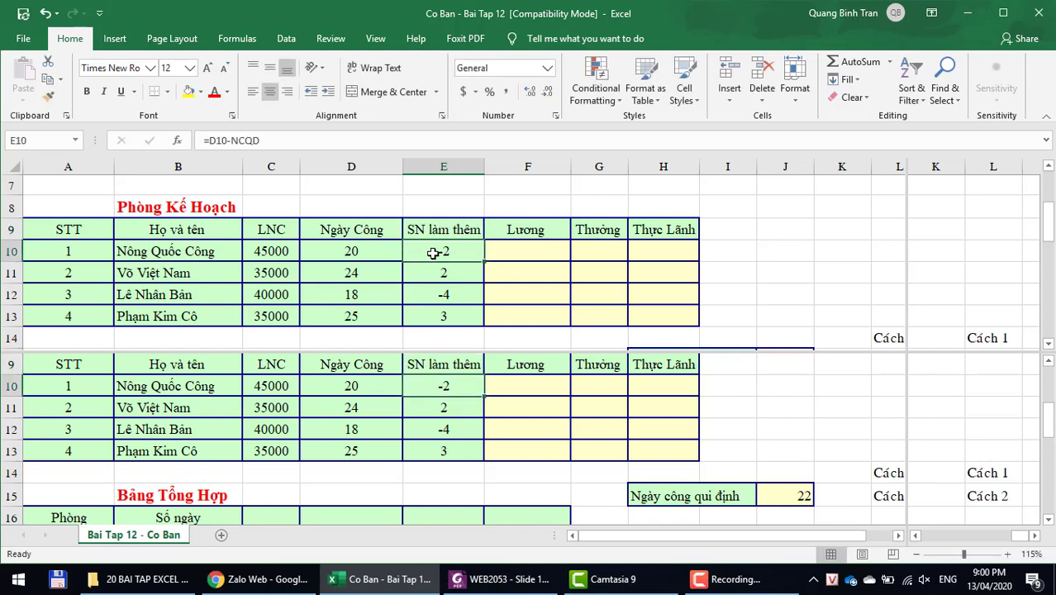
scroll(459, 249, "up", 2)
- Rewrite E3's overtime formula as =IF(D3<=NCQD,0,D3-NCQD) so shortfalls give zero days
left_click(459, 249)
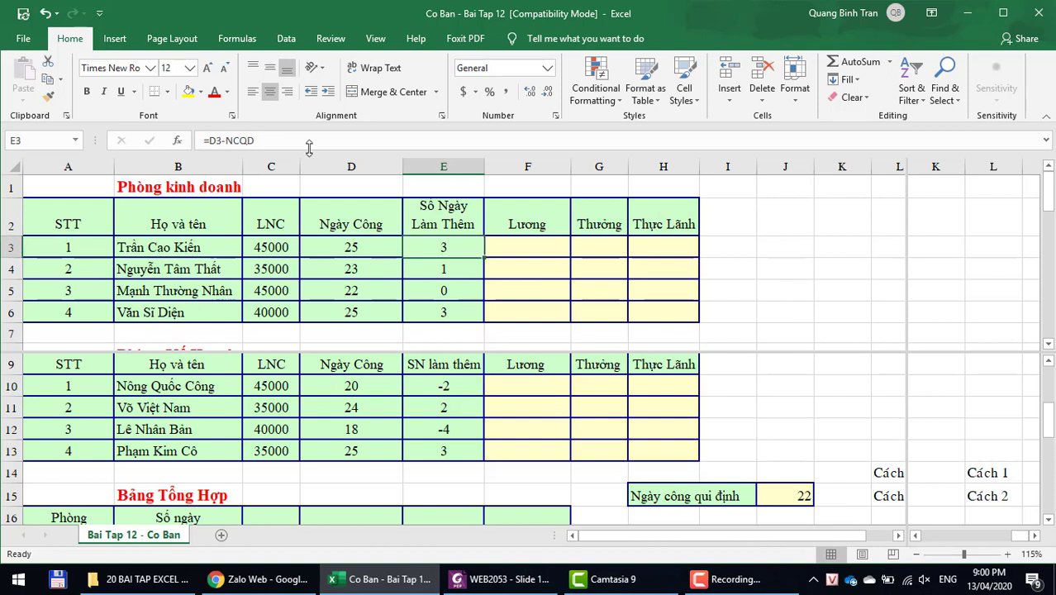
left_click(207, 140)
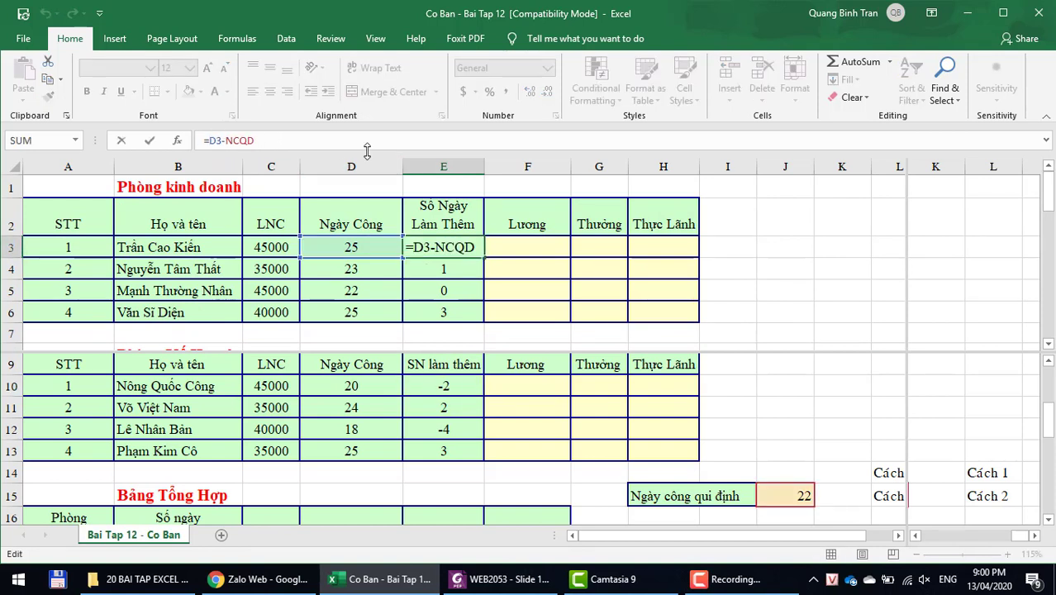
type("if(")
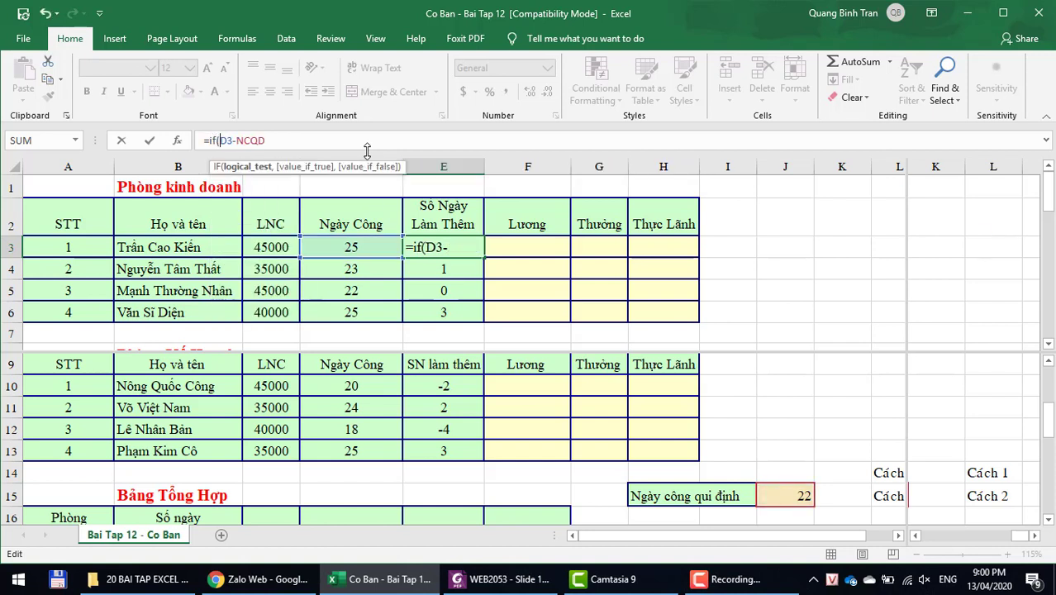
type("d3")
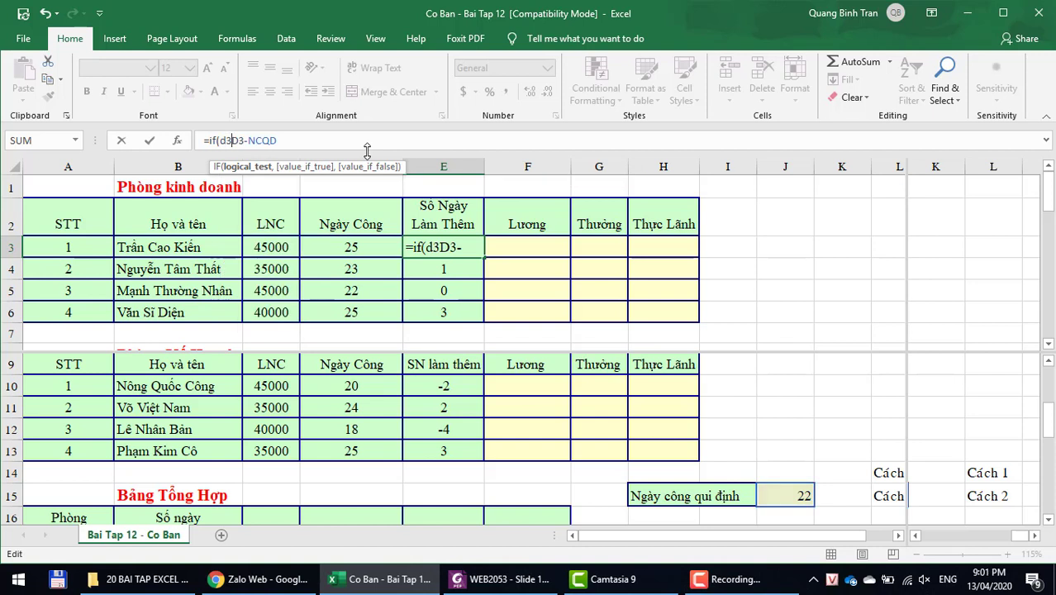
type("<")
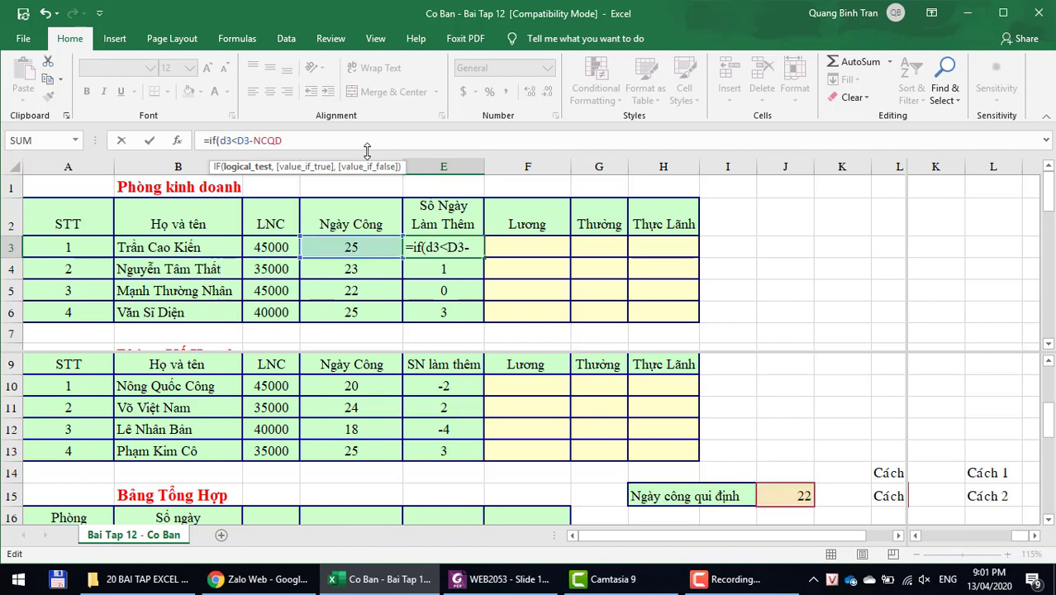
type("=")
type("SN")
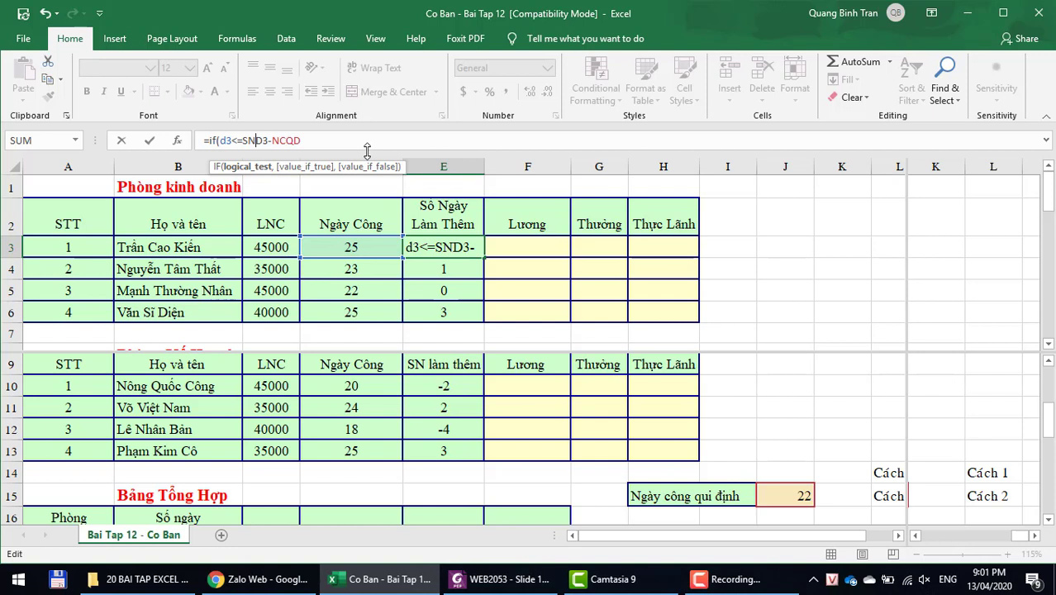
key("BackSpace")
key("BackSpace")
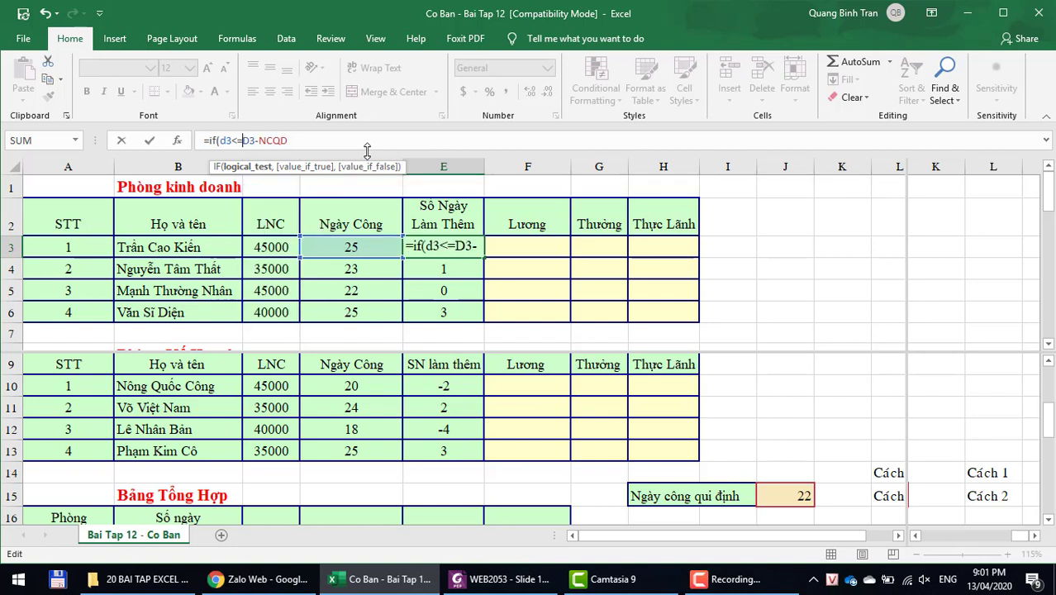
type("NC")
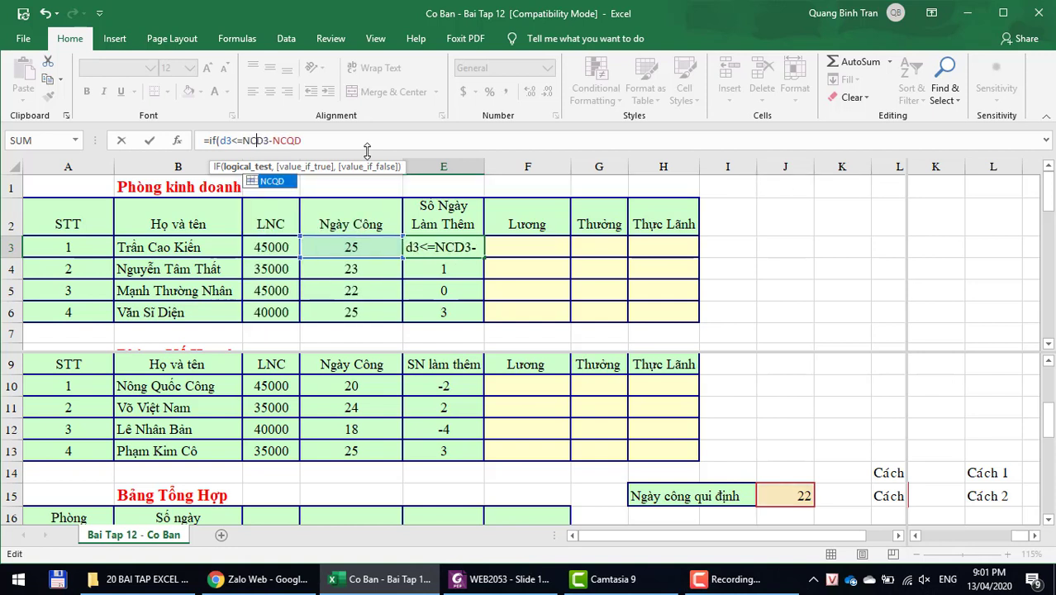
type("QD")
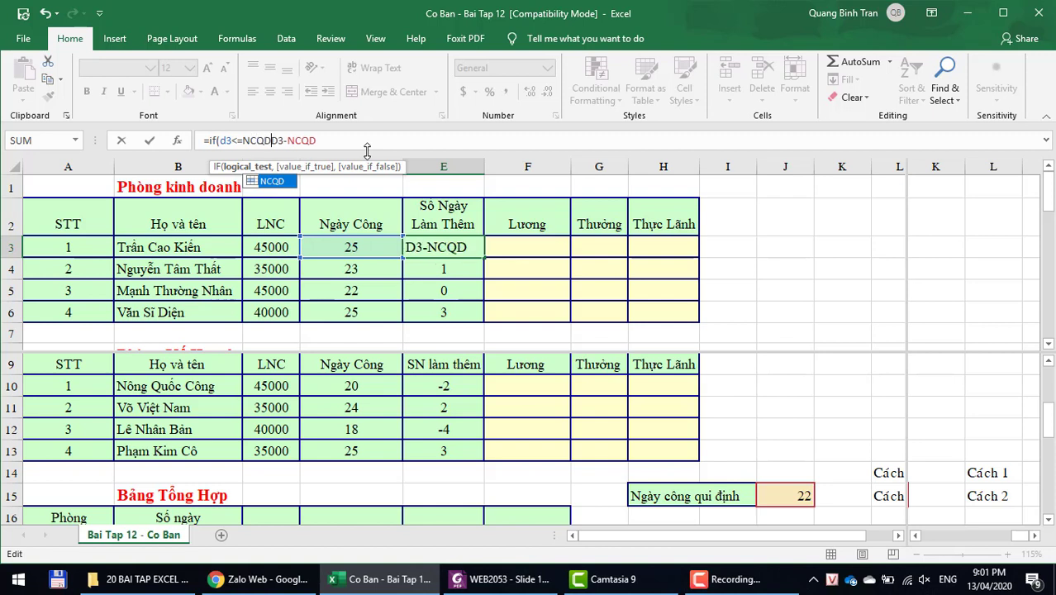
type(",")
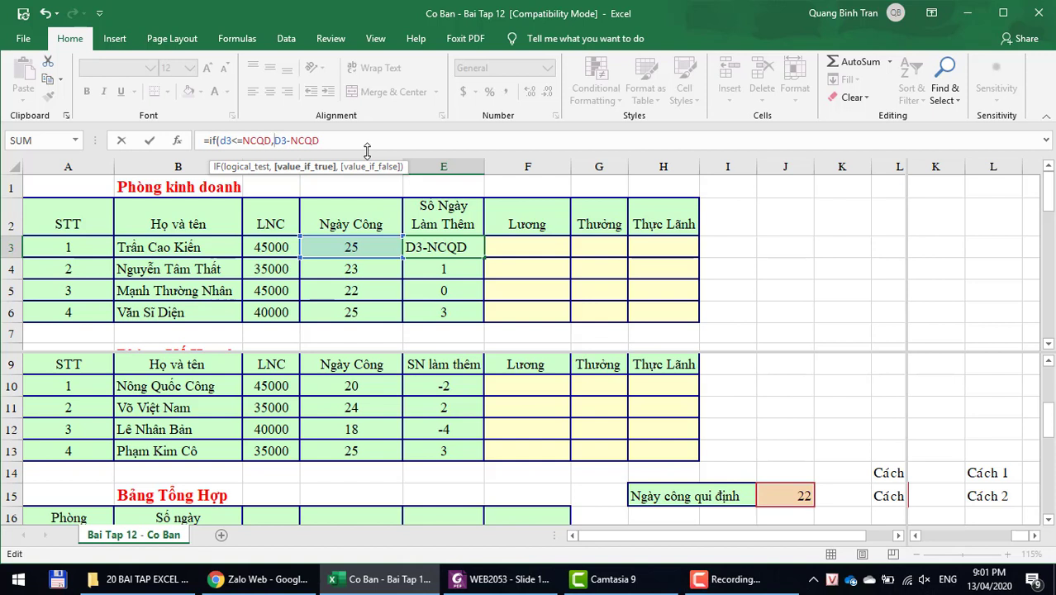
type("D4")
key("BackSpace")
type("3")
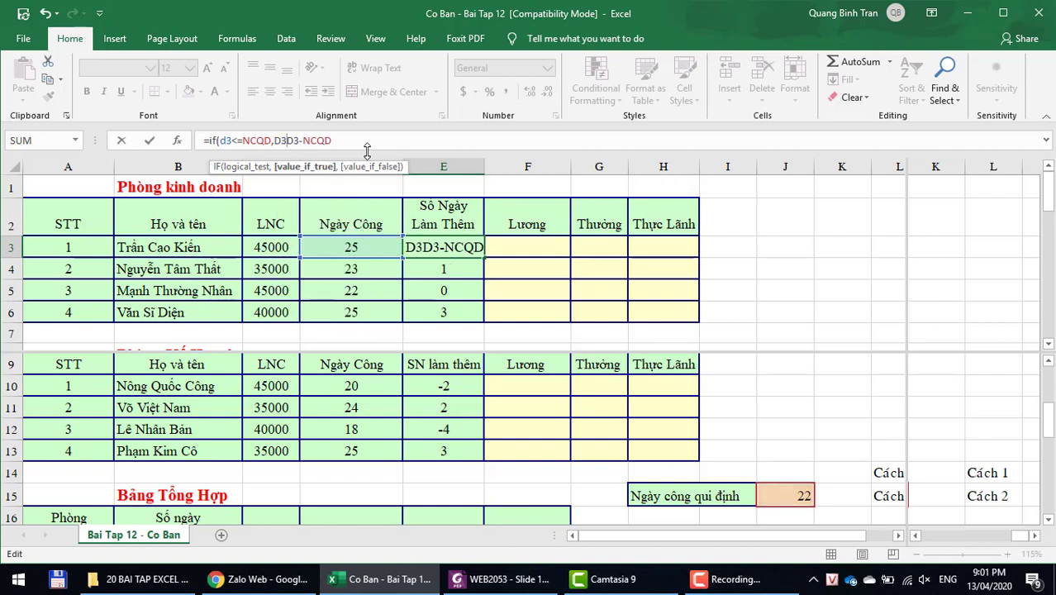
type(",")
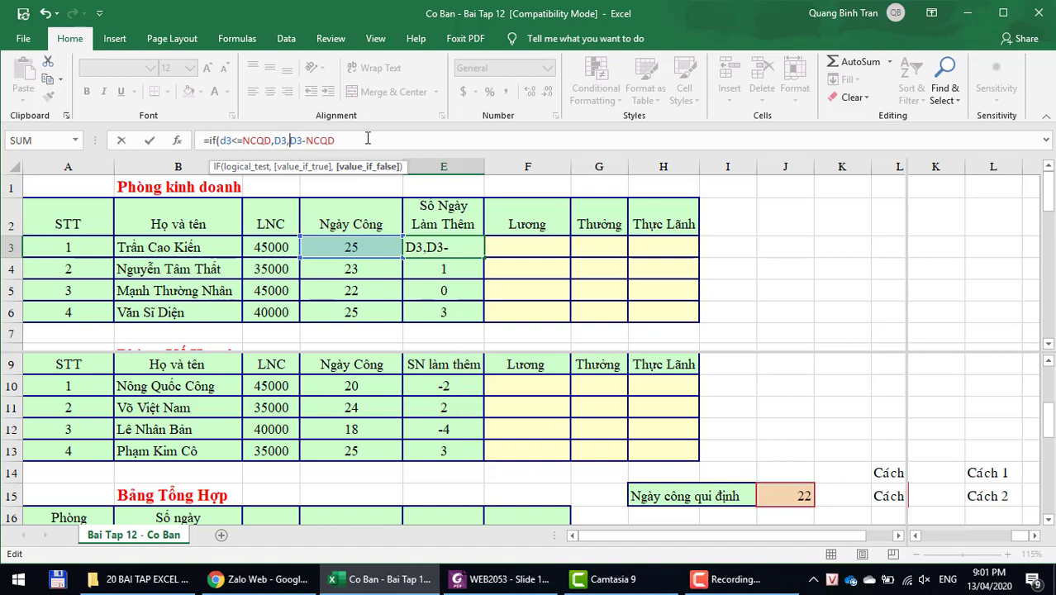
key("Left")
key("BackSpace")
key("BackSpace")
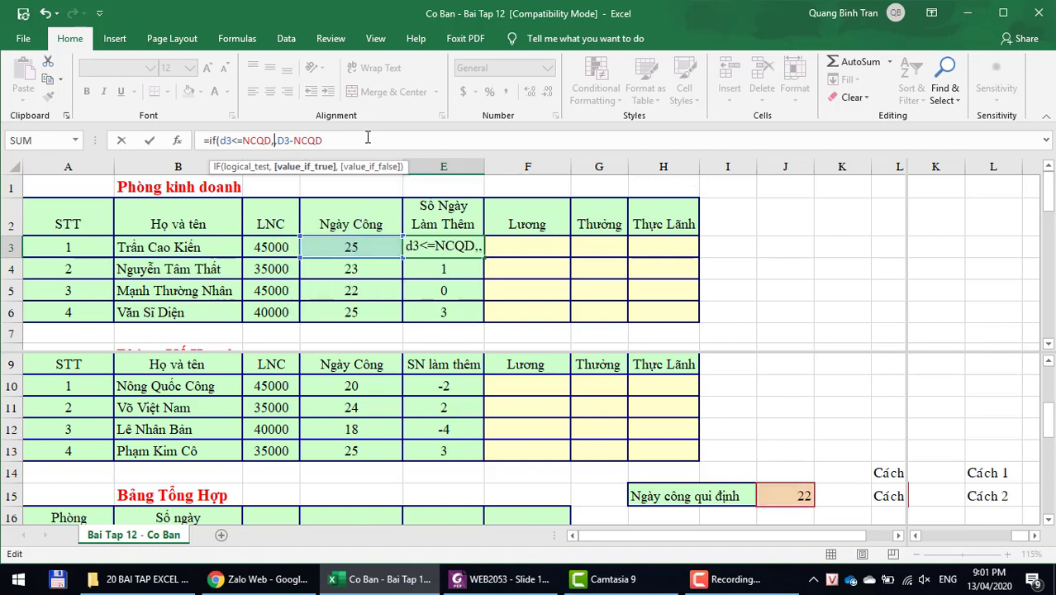
type("0")
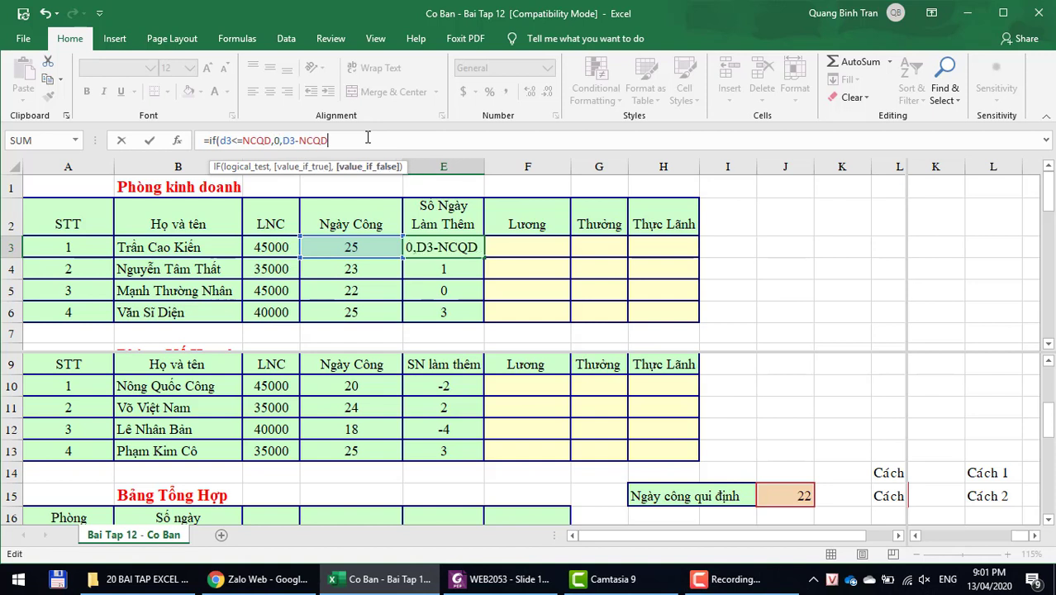
type(")")
key("Return")
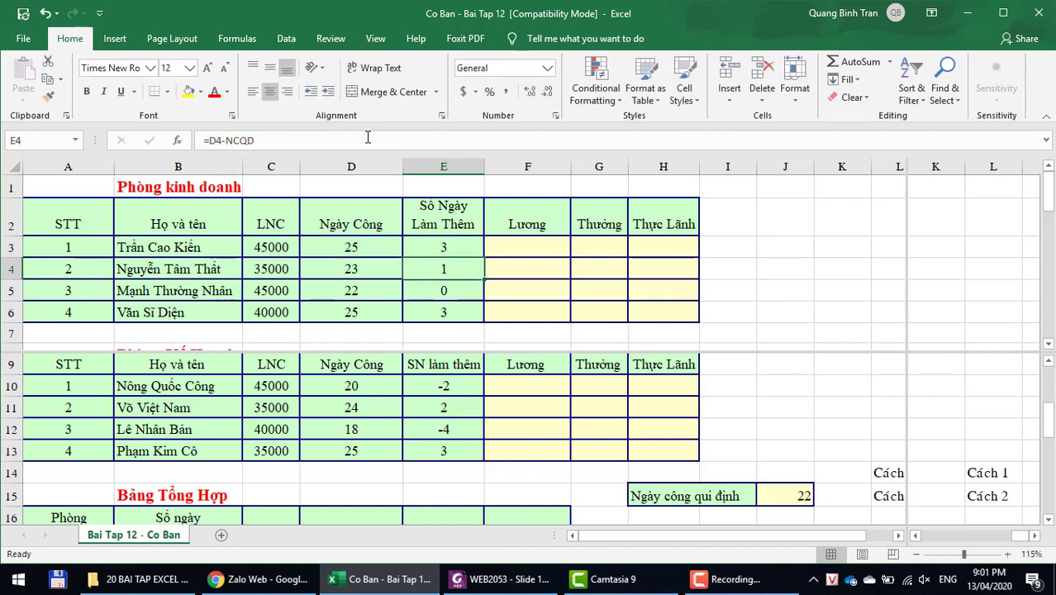
- Fill E3's IF overtime formula down through E4:E6
left_click(460, 248)
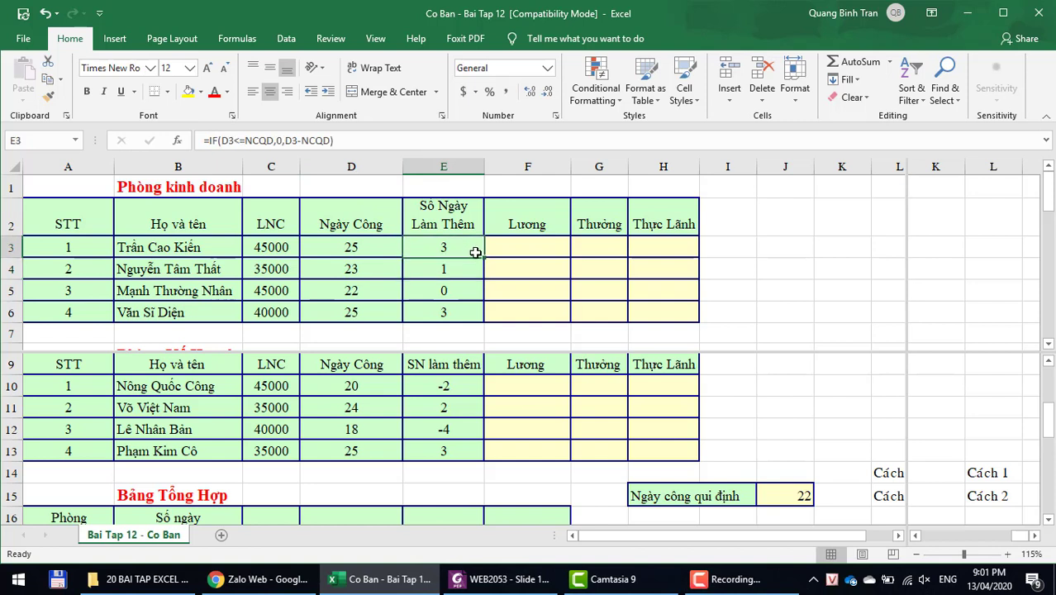
left_click_drag(483, 257, 482, 313)
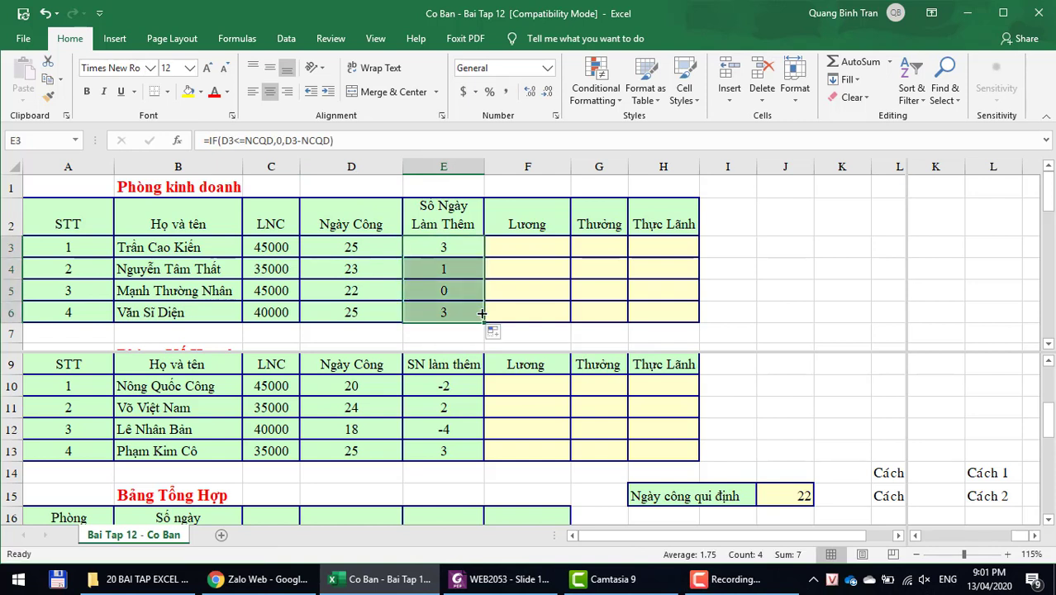
left_click(468, 318)
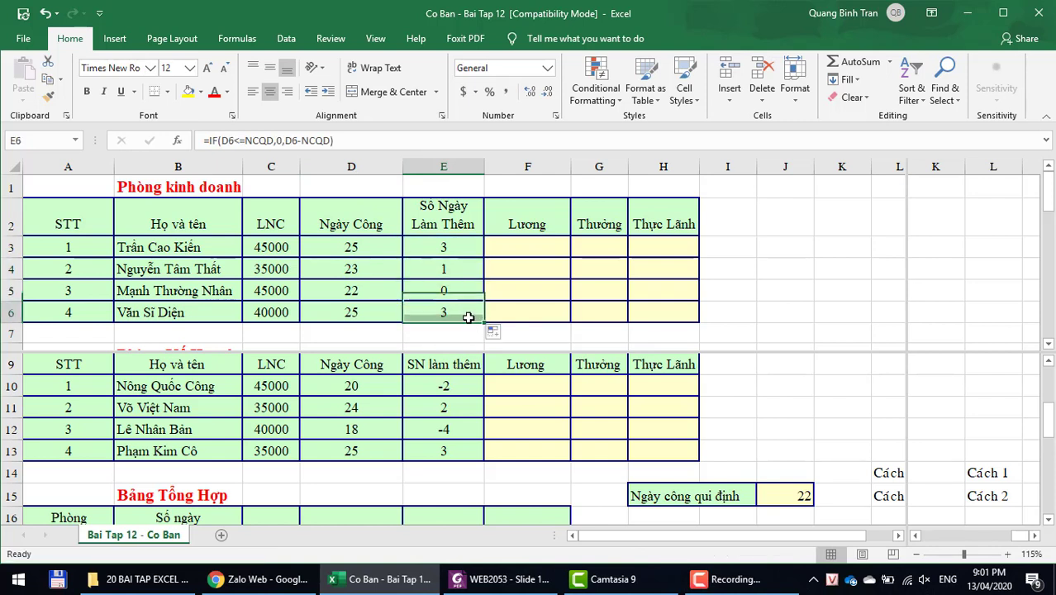
- Copy the IF formula into E10 and fill it down to E13
key("ctrl+c")
left_click(455, 385)
key("ctrl+v")
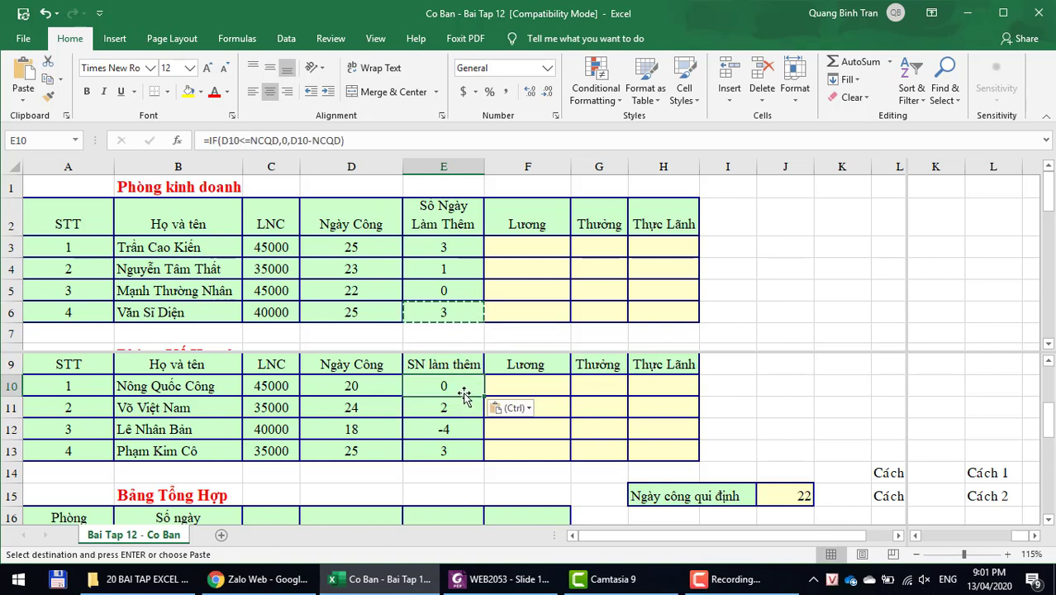
left_click_drag(484, 405, 472, 453)
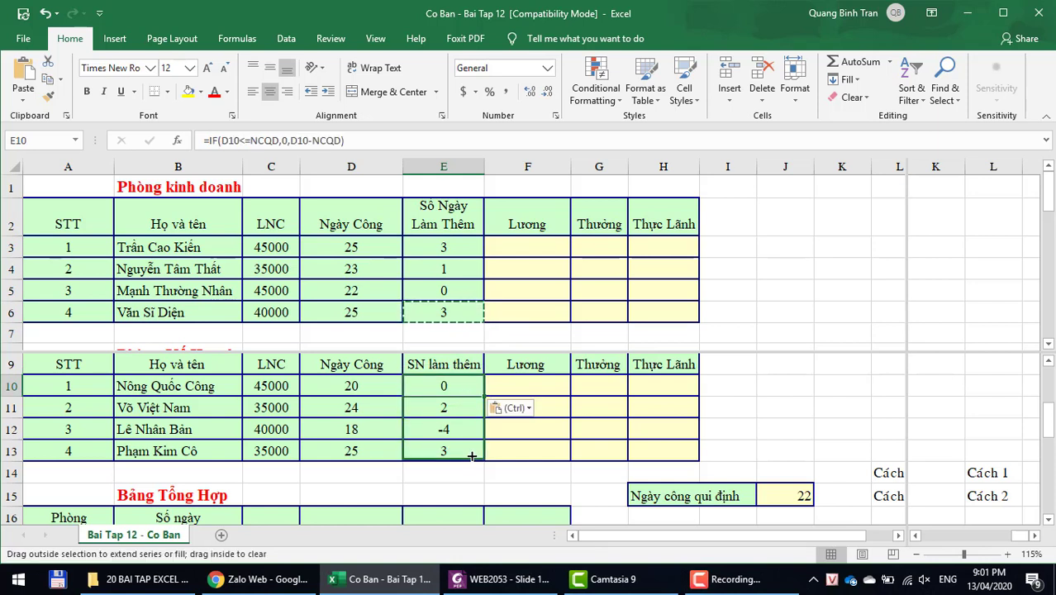
left_click(453, 430)
left_click(446, 386)
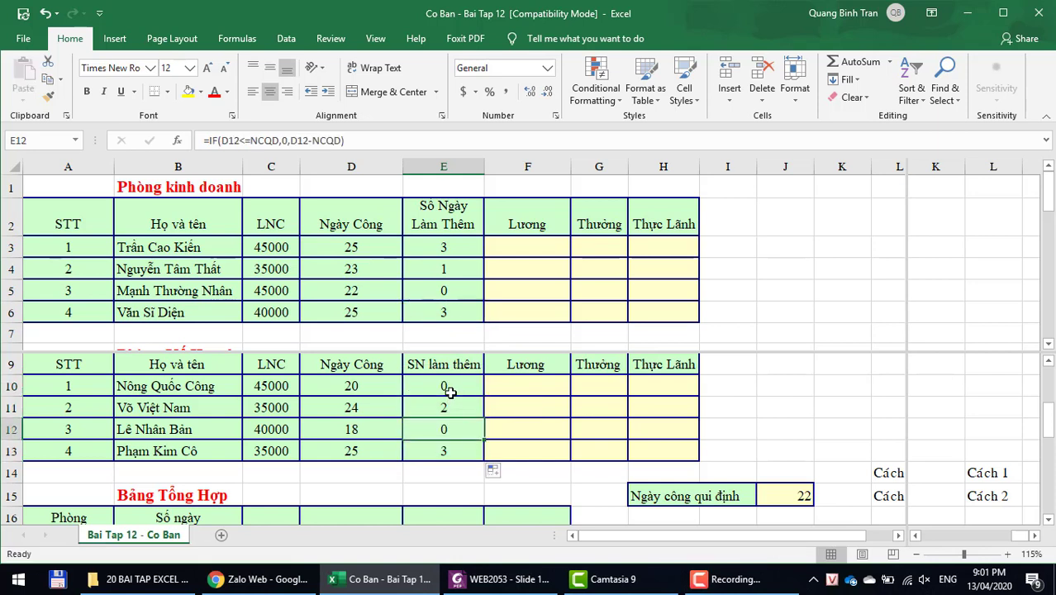
scroll(457, 408, "down", 2)
- Check E13's formula, then scroll down to the Yêu Cầu requirement list
scroll(457, 408, "up", 1)
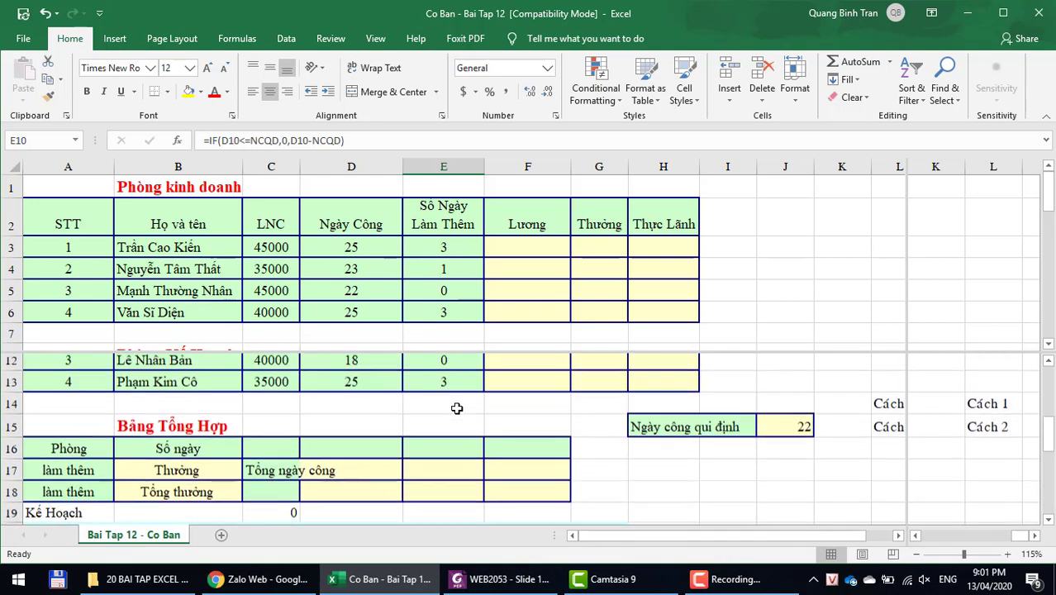
left_click(449, 386)
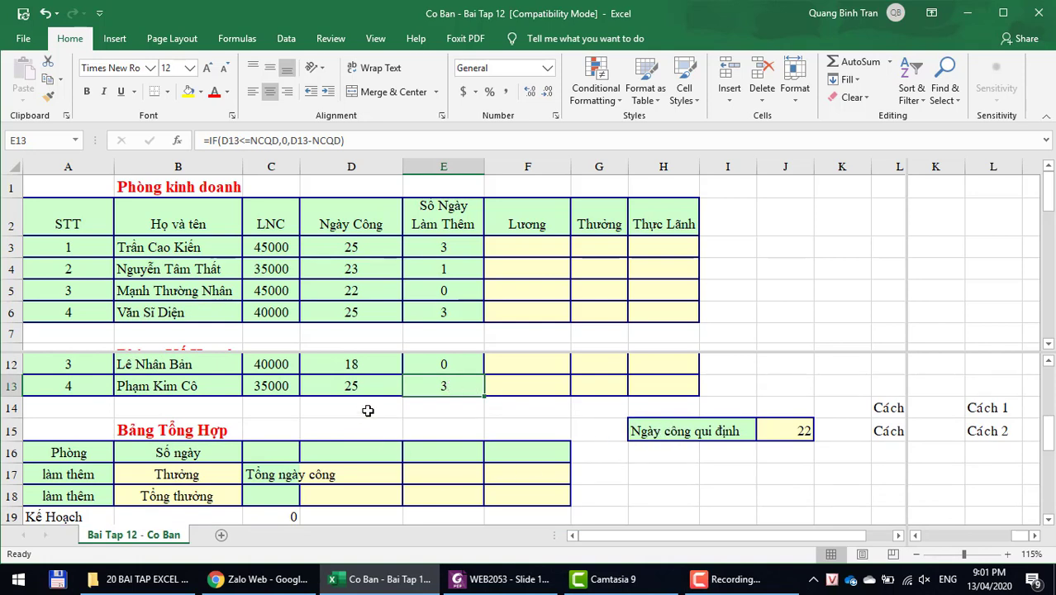
scroll(367, 412, "up", 1)
scroll(367, 411, "down", 2)
scroll(368, 409, "down", 1)
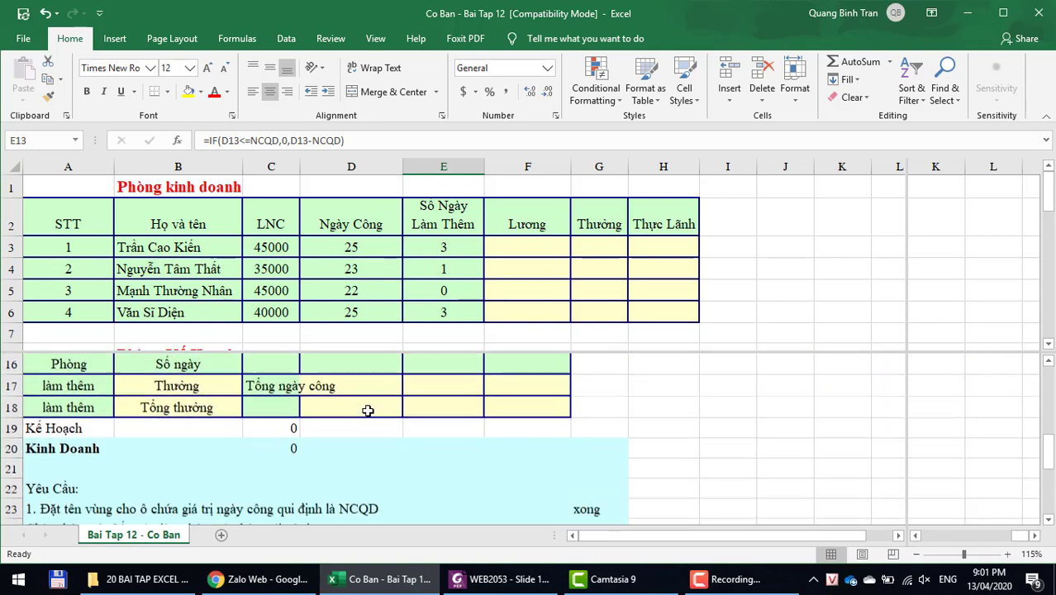
scroll(367, 409, "down", 1)
scroll(368, 409, "down", 1)
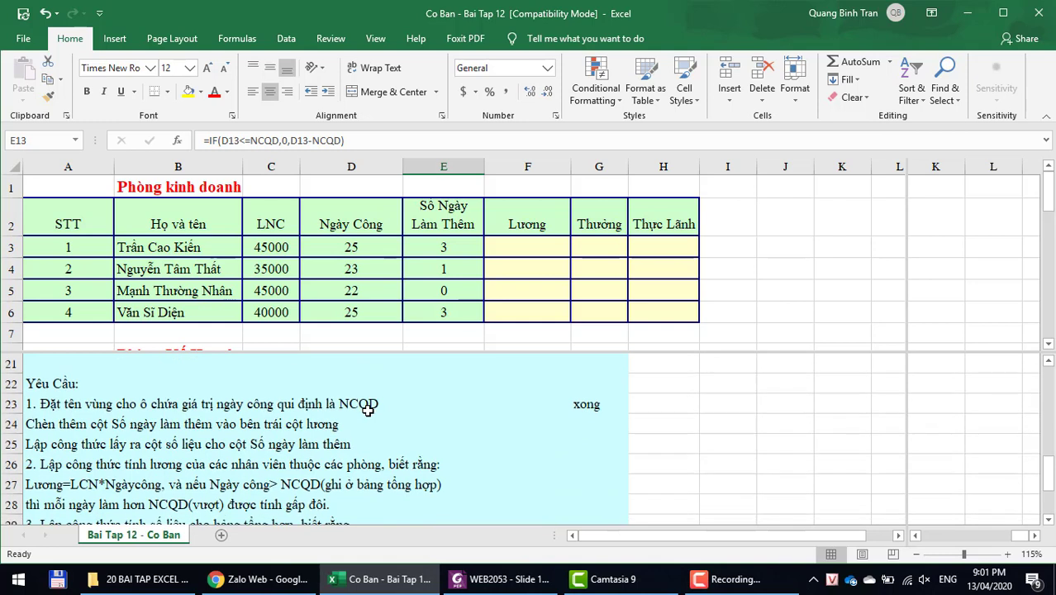
left_click(112, 443)
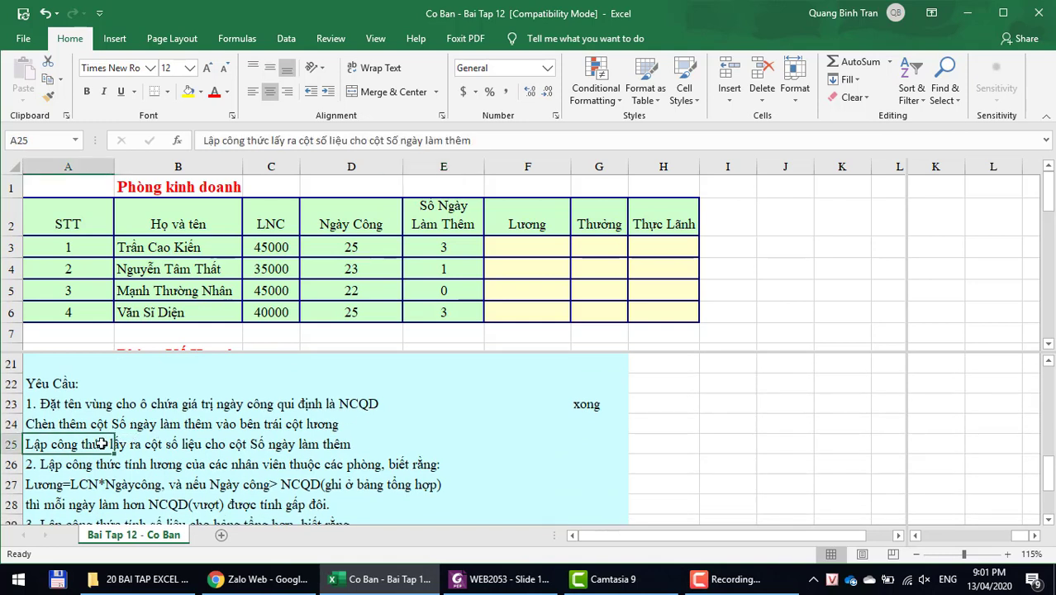
- Enter xong in G24 and G25 to mark both requirements done
left_click(583, 427)
type("xong")
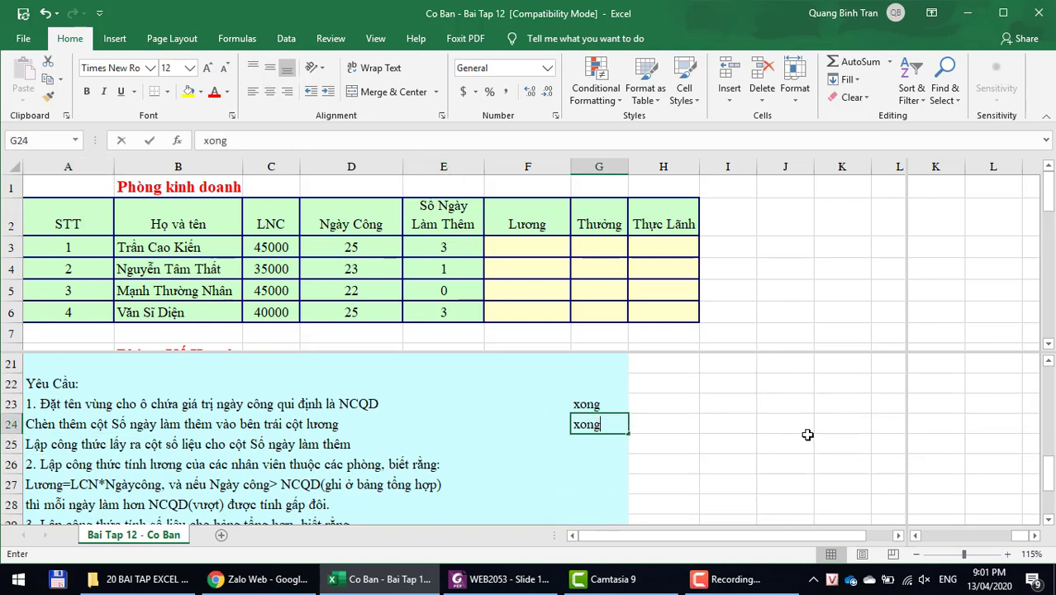
key("Return")
type("xong")
key("Return")
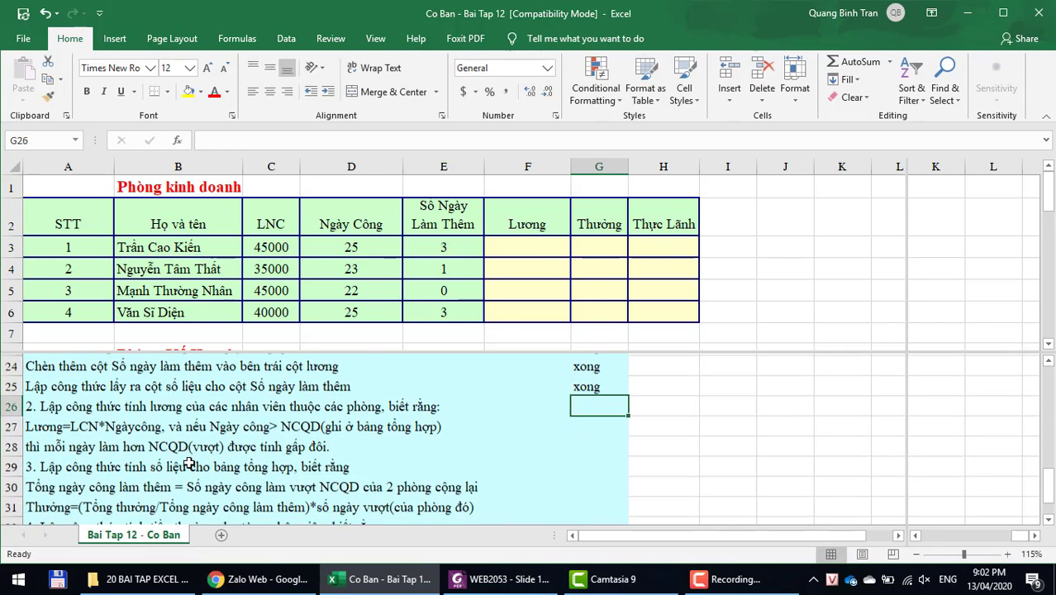
scroll(190, 462, "down", 1)
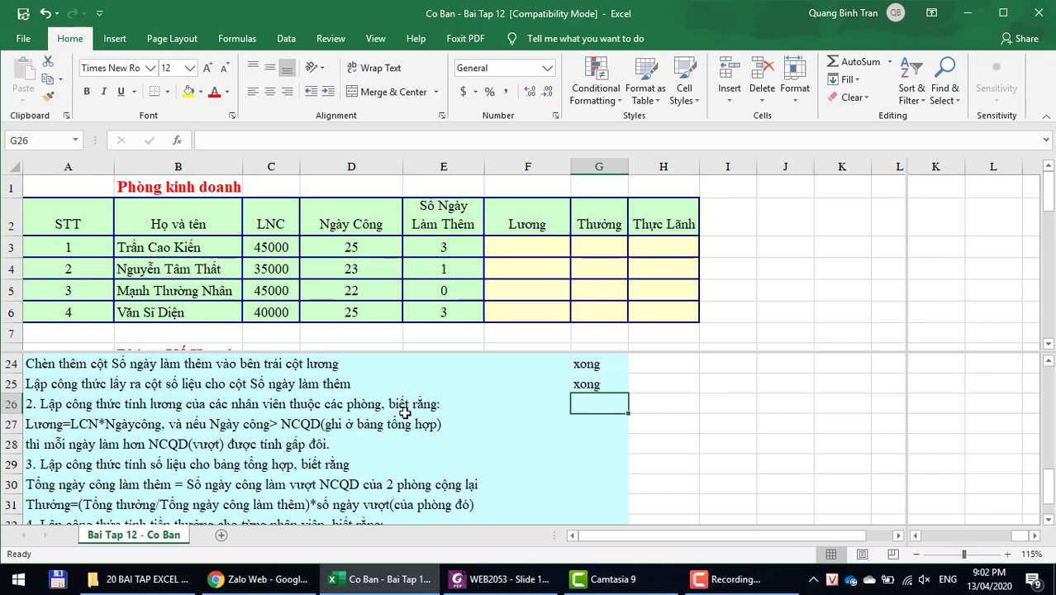
left_click(51, 424)
left_click(149, 423)
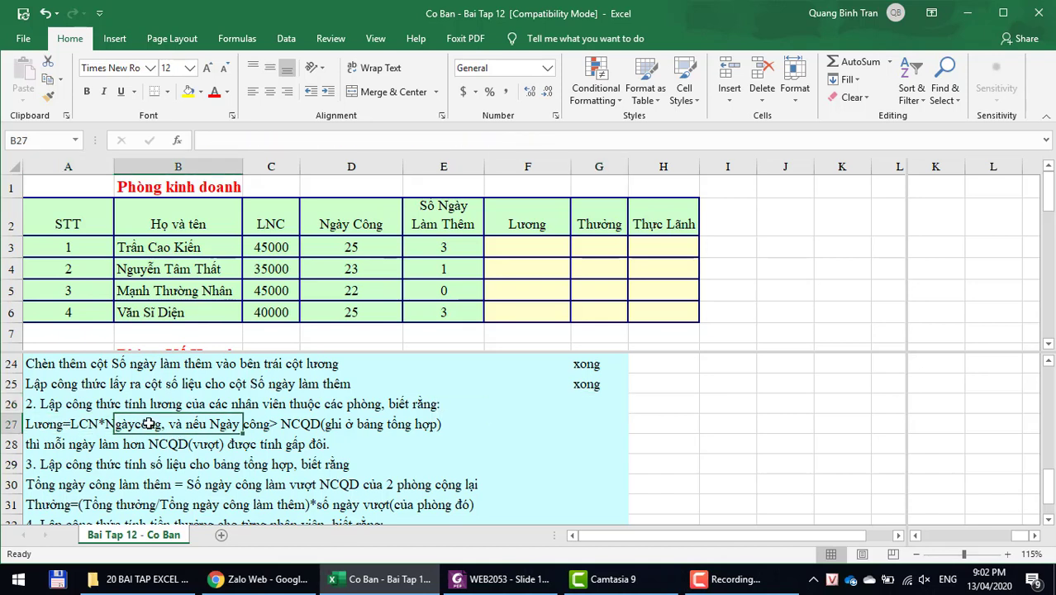
left_click(353, 424)
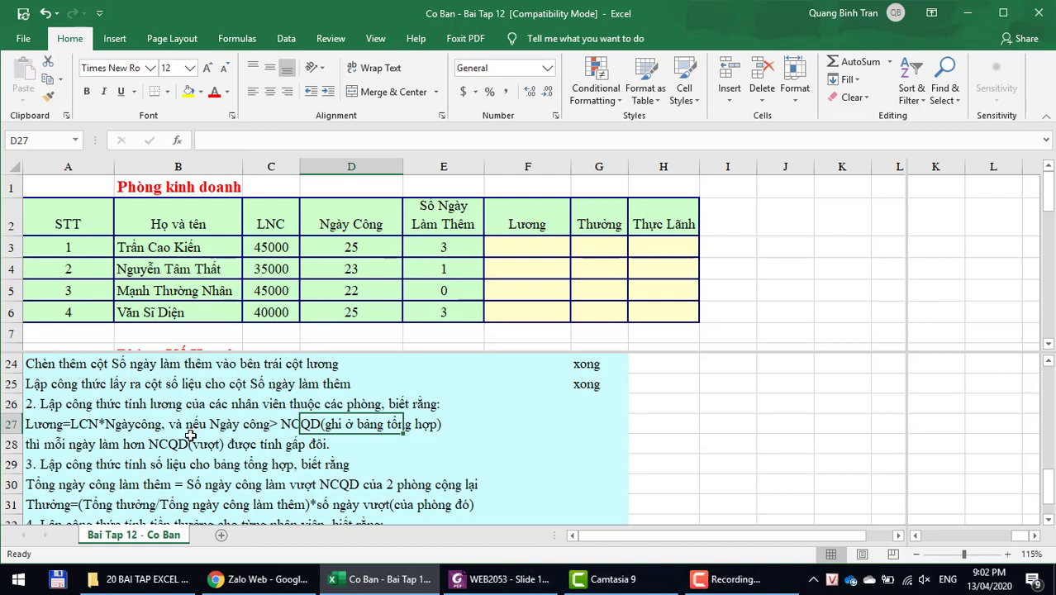
left_click(194, 445)
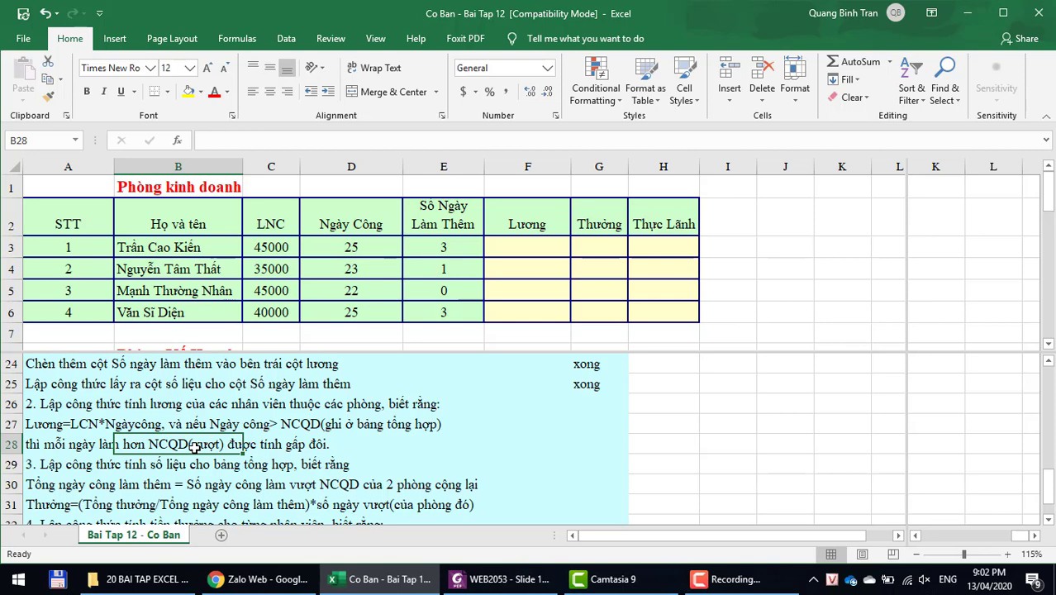
scroll(336, 295, "down", 2)
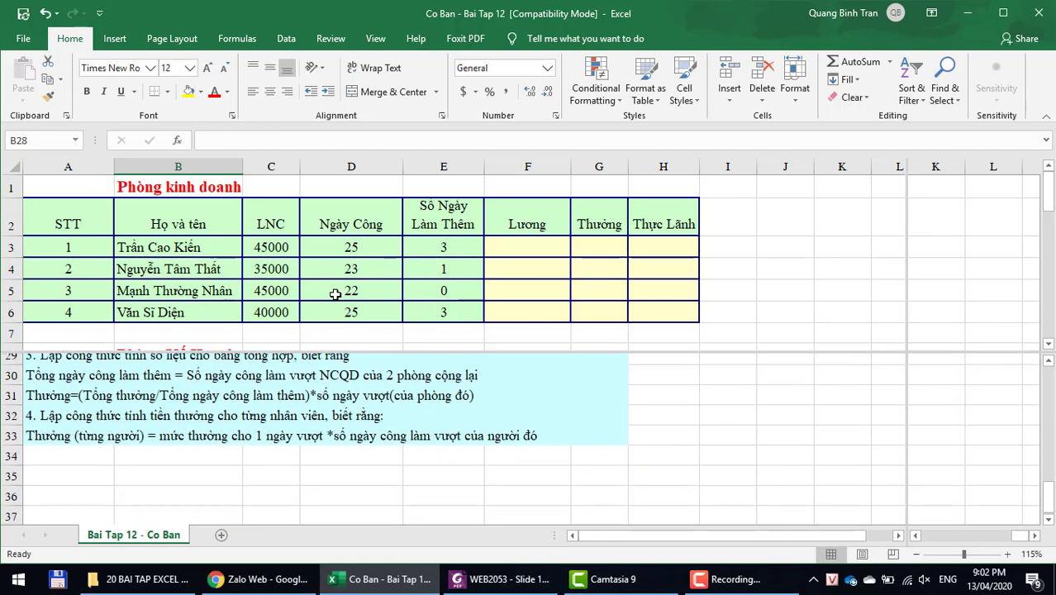
scroll(315, 361, "up", 2)
scroll(315, 361, "up", 3)
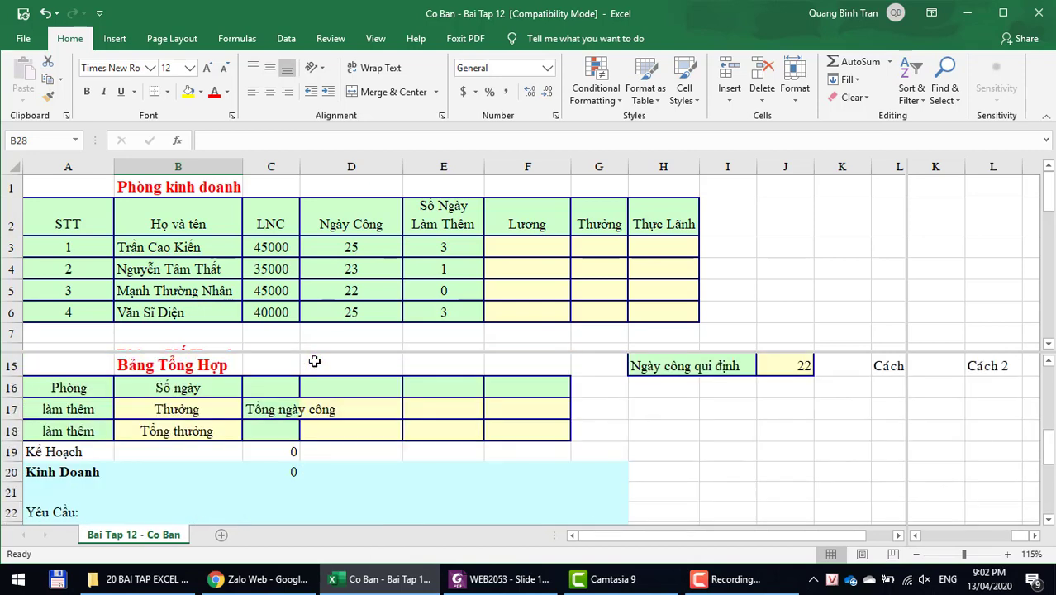
scroll(315, 361, "up", 1)
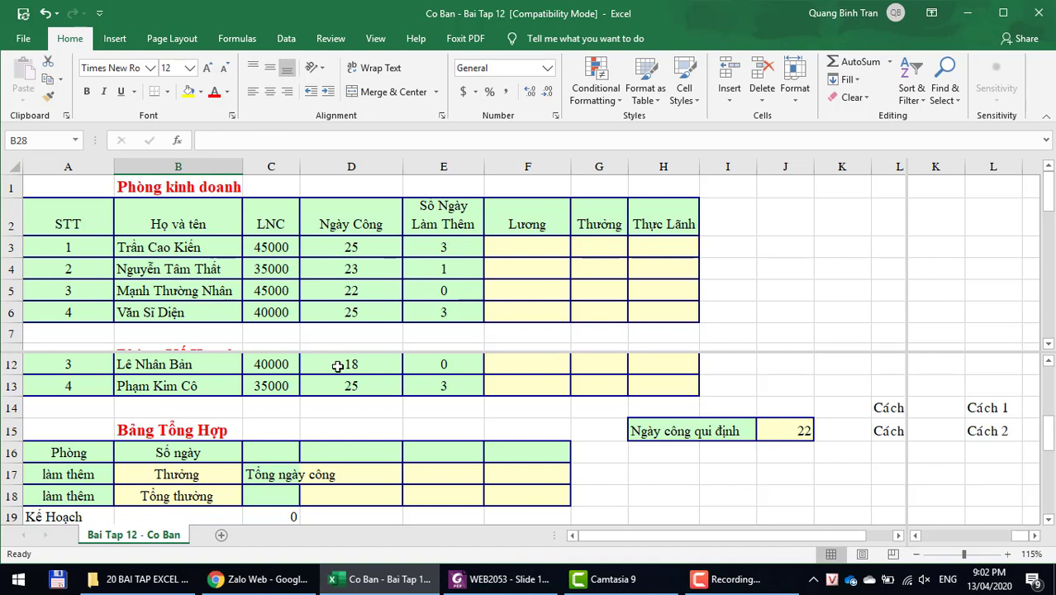
left_click(477, 266)
key("ctrl+c")
left_click(514, 248)
key("Escape")
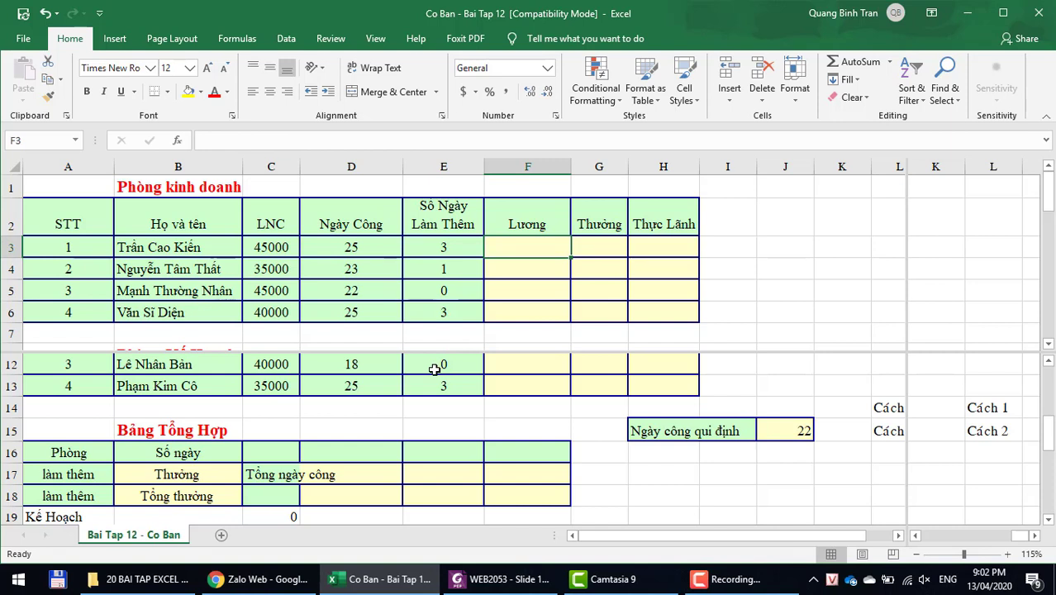
- Begin F3's salary formula with the condition =IF(D3>NCQD,
type("=")
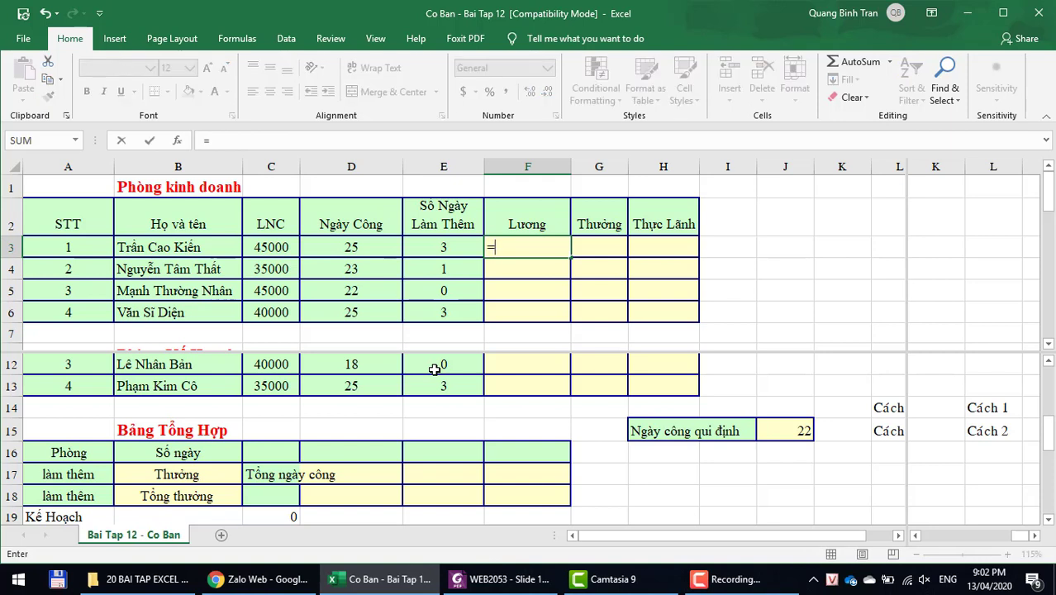
type("i")
type("f(")
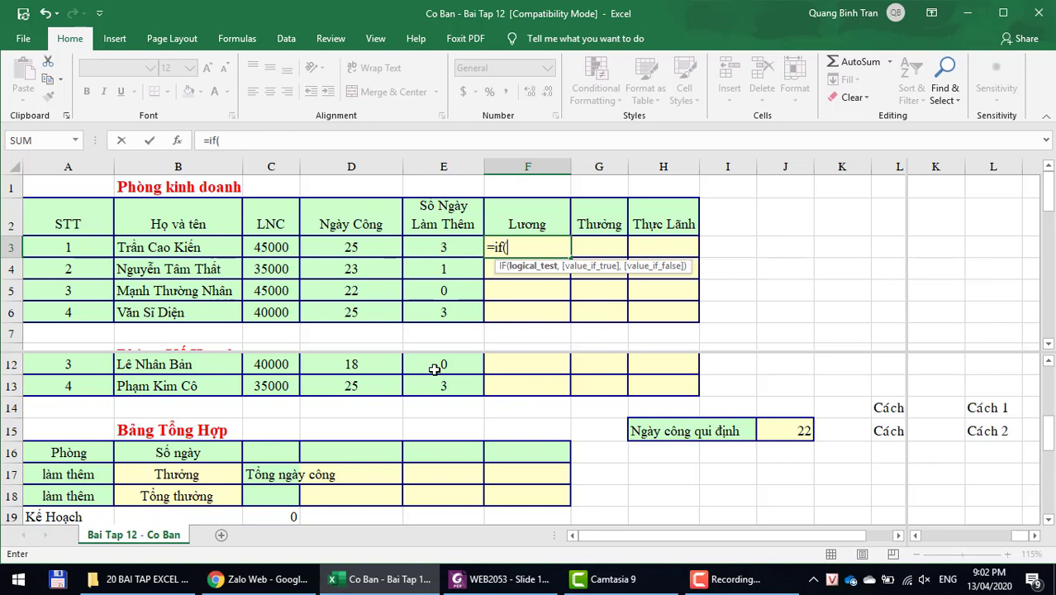
left_click(333, 247)
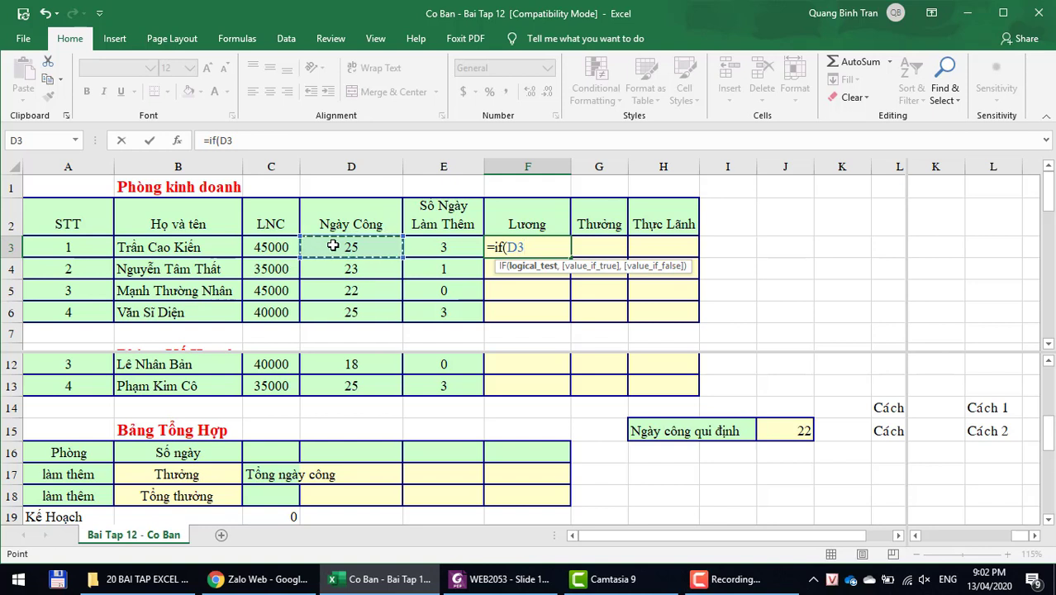
type(">")
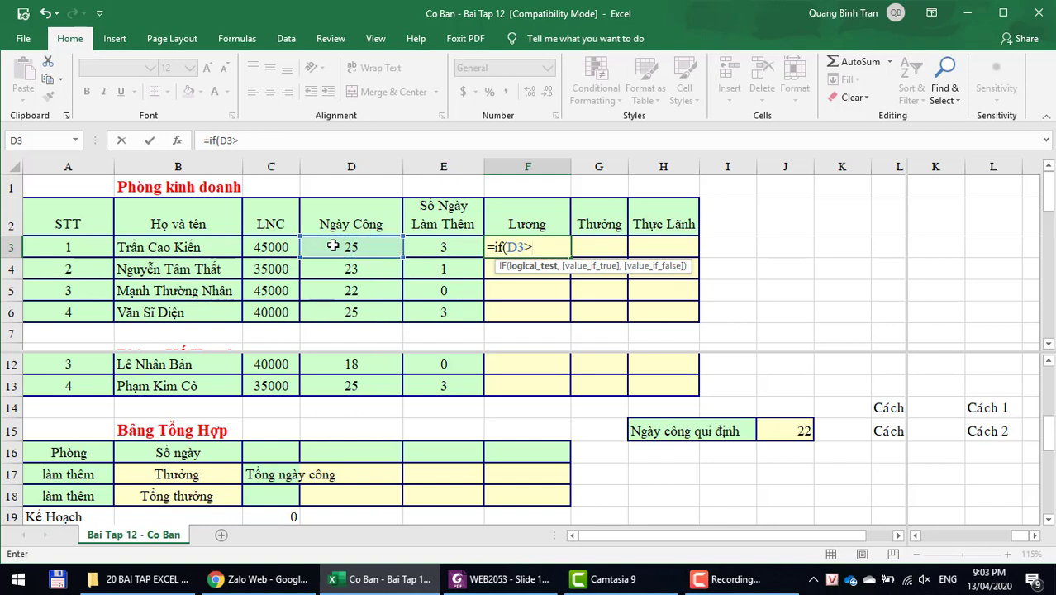
left_click(787, 431)
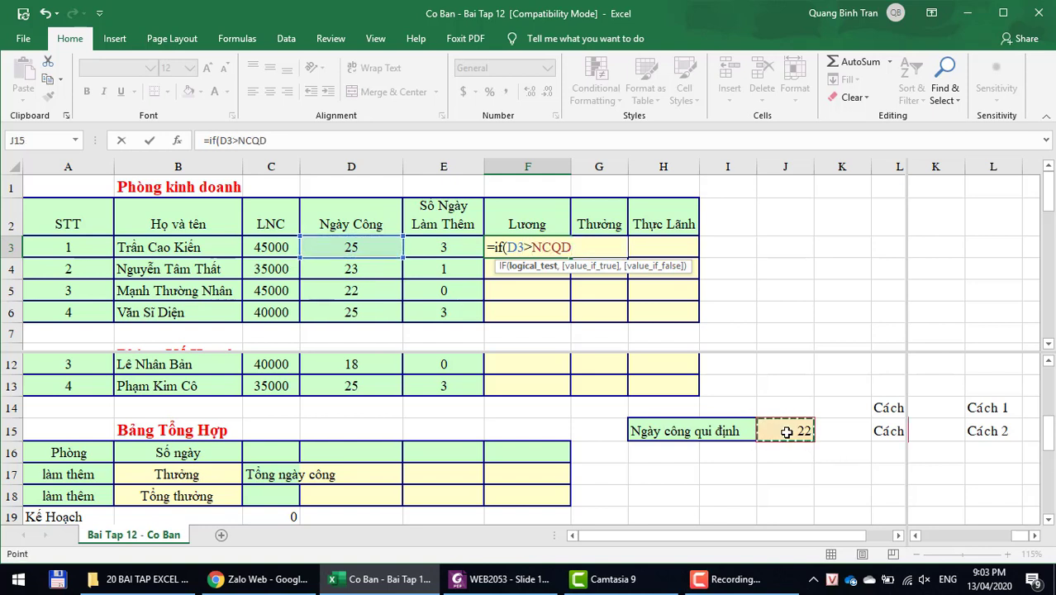
type(",")
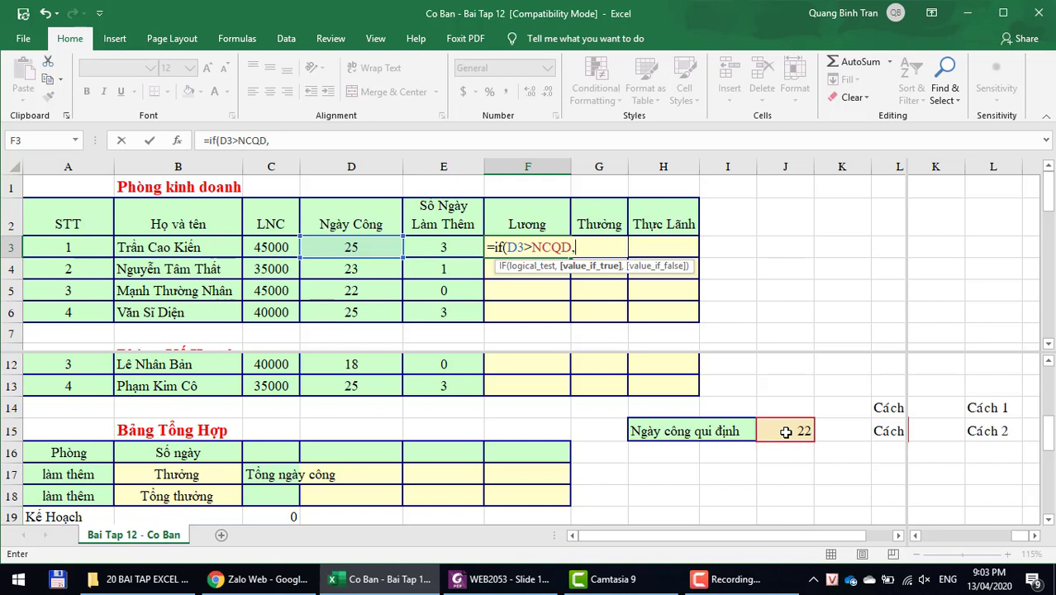
- Add the overtime branch (NCQD+(D3-NCQD)*2)*C3, paying extra days at double rate
left_click(270, 248)
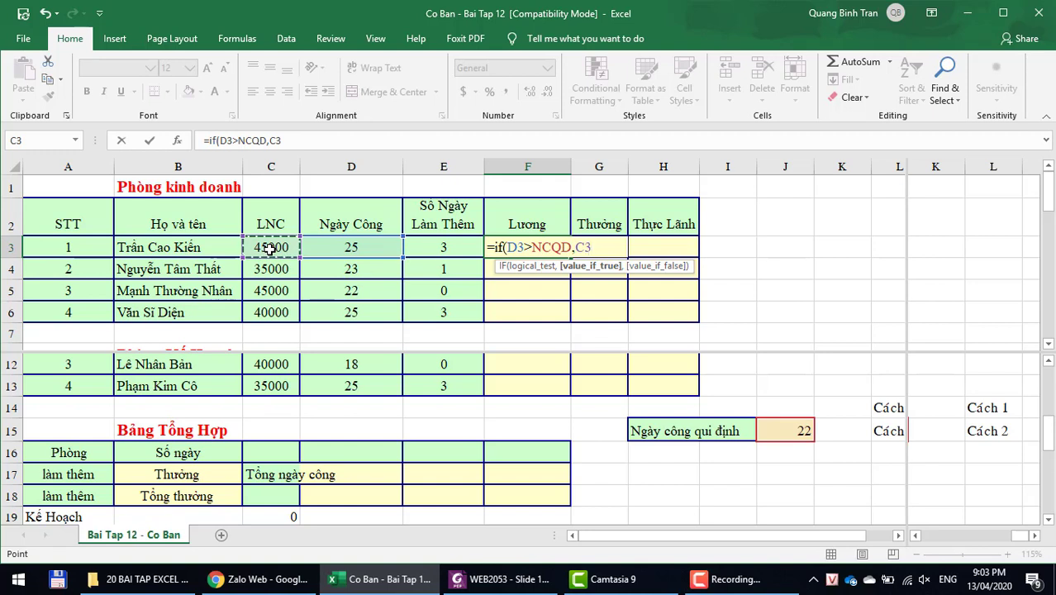
key("BackSpace")
key("BackSpace")
type("(")
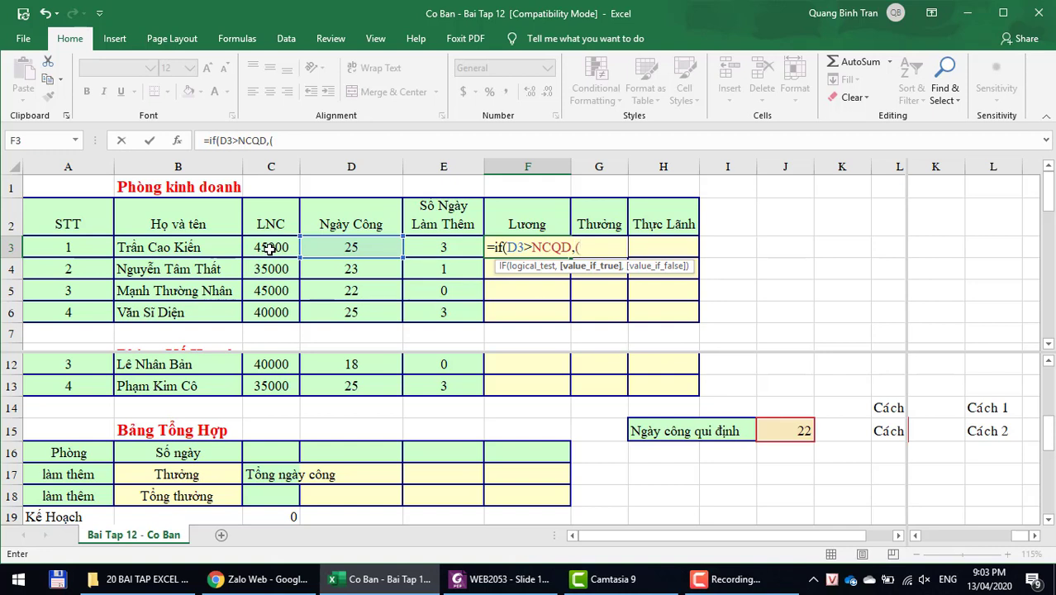
type("22+")
type("(D3")
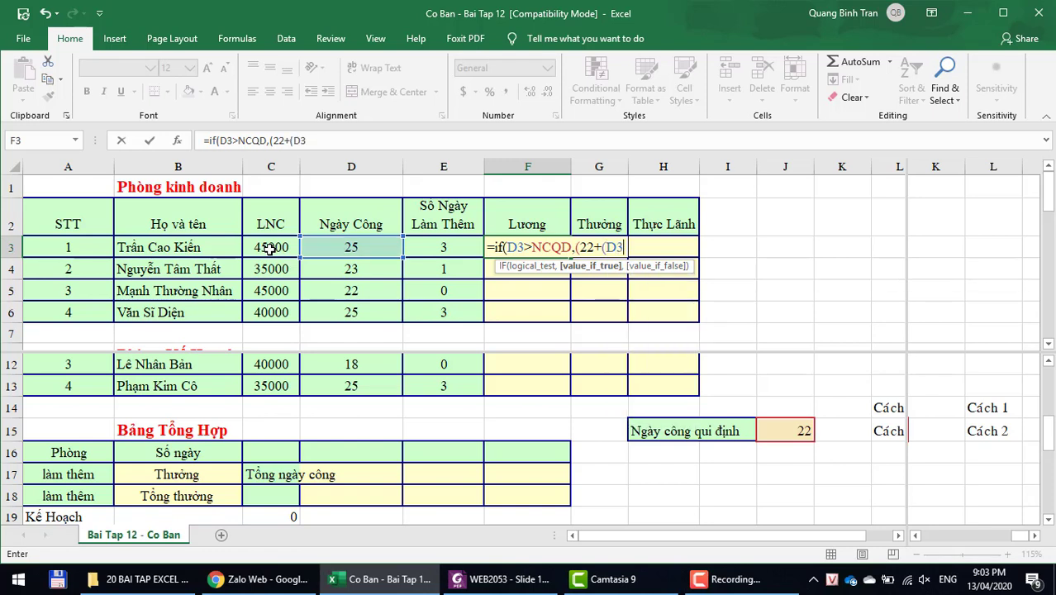
type("-")
key("BackSpace")
key("BackSpace")
key("BackSpace")
key("BackSpace")
key("BackSpace")
key("BackSpace")
key("BackSpace")
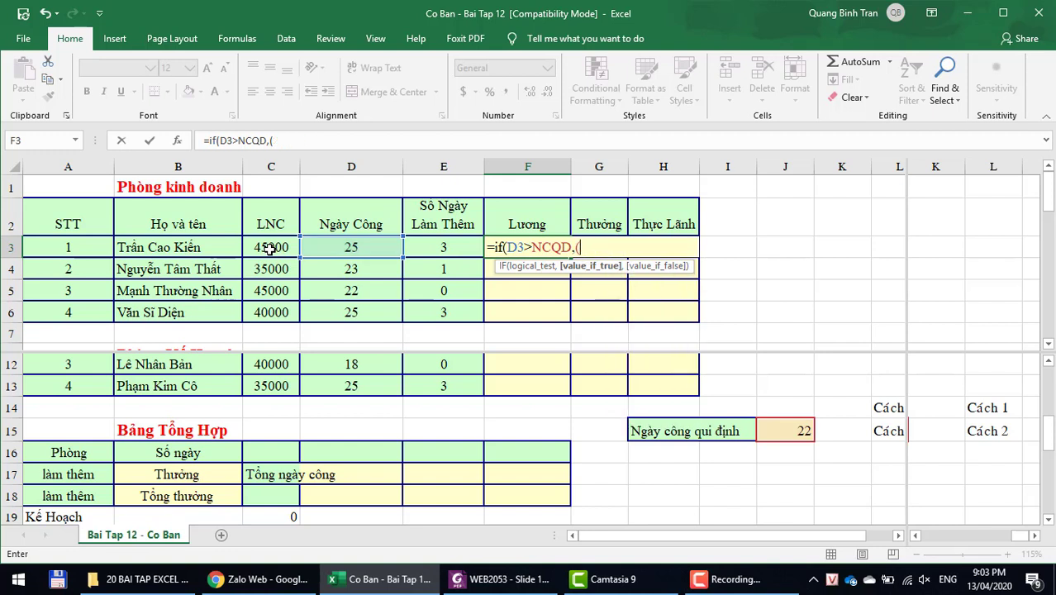
left_click(804, 430)
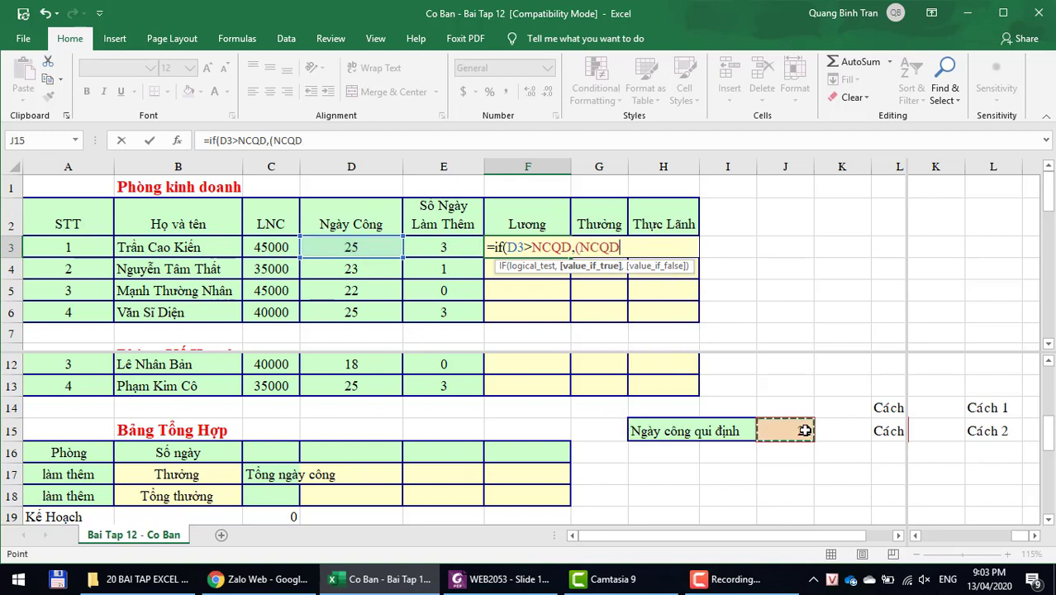
type("+")
type("(")
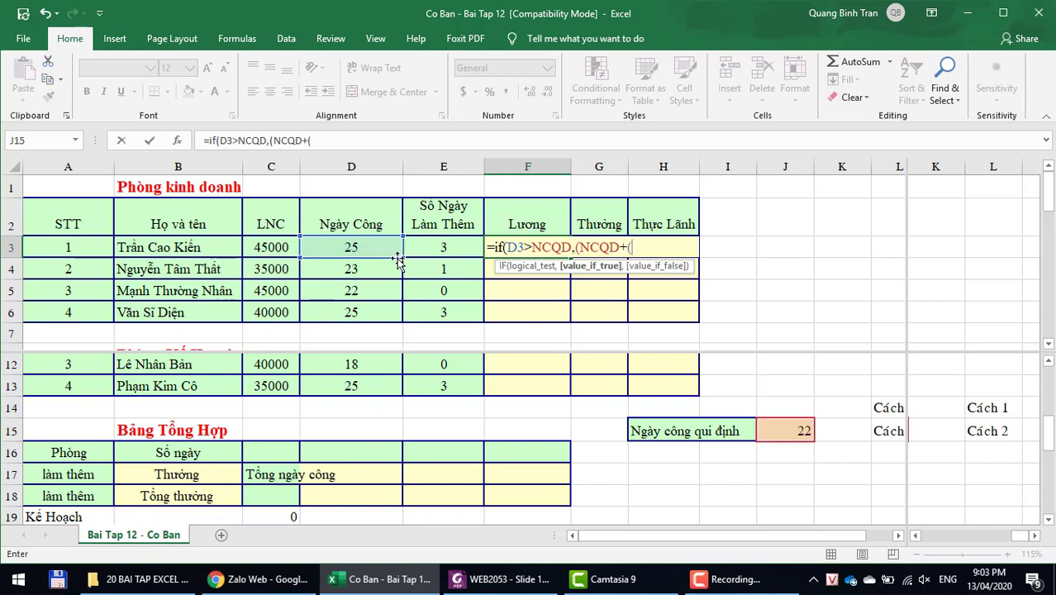
left_click(363, 246)
type("-")
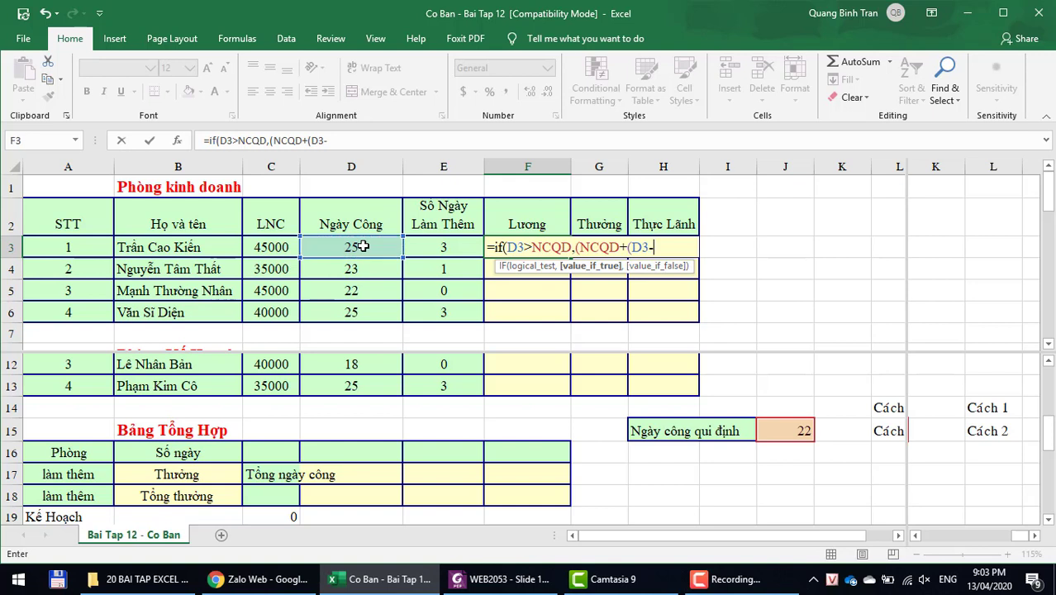
left_click(788, 430)
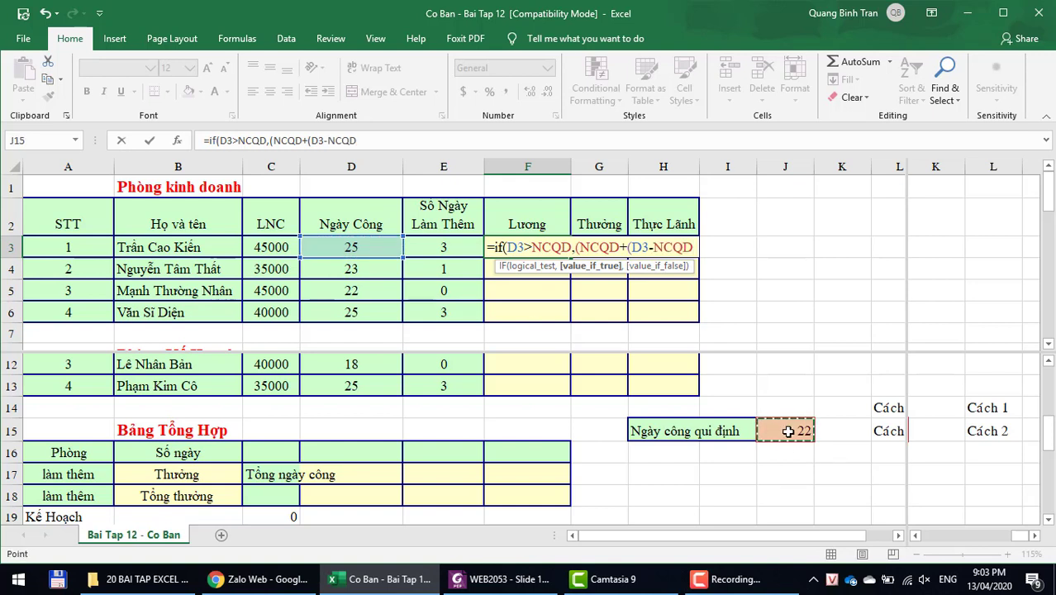
type(")")
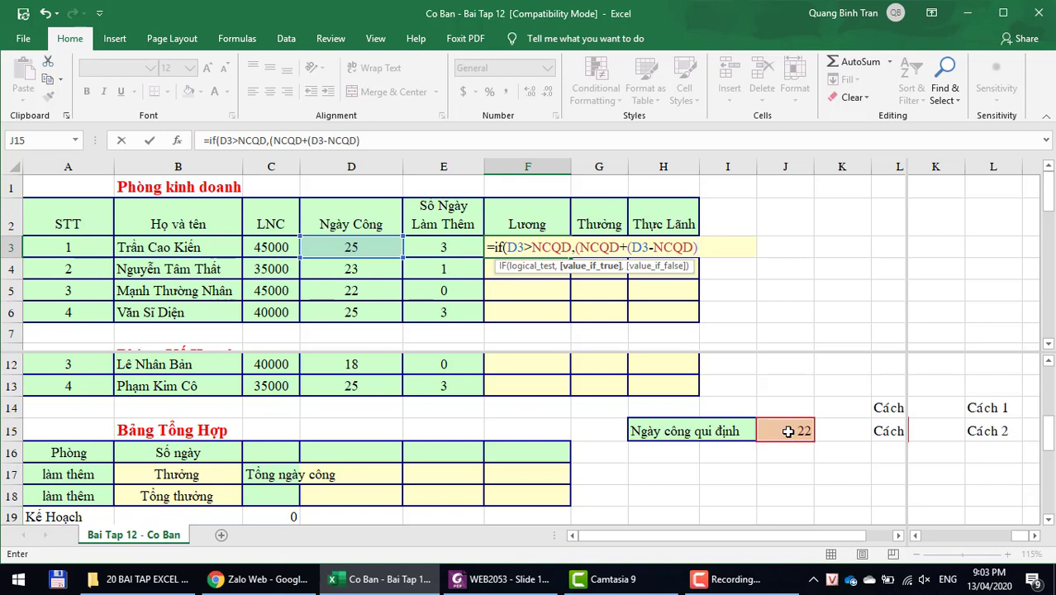
type("*")
type("2")
type(")")
type("*")
left_click(274, 250)
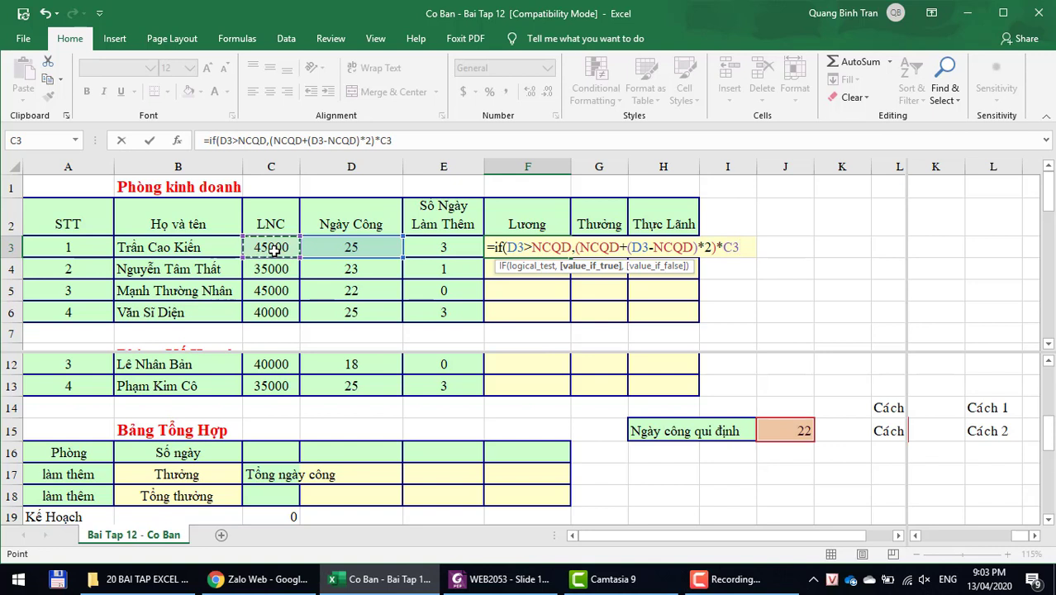
- Finish with the normal case D3*C3 and commit, giving 1260000
type(",")
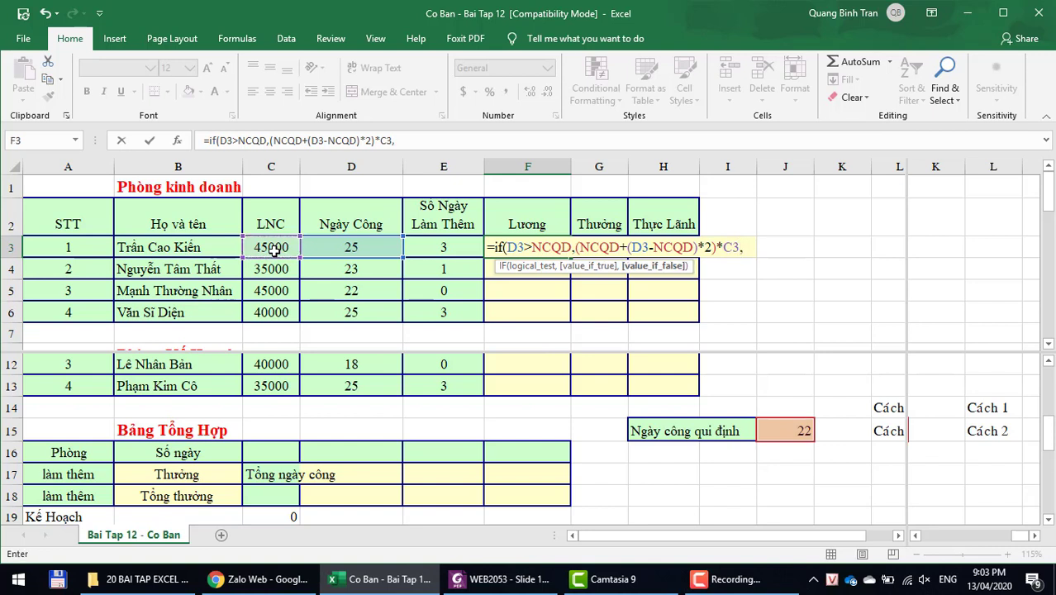
left_click(337, 251)
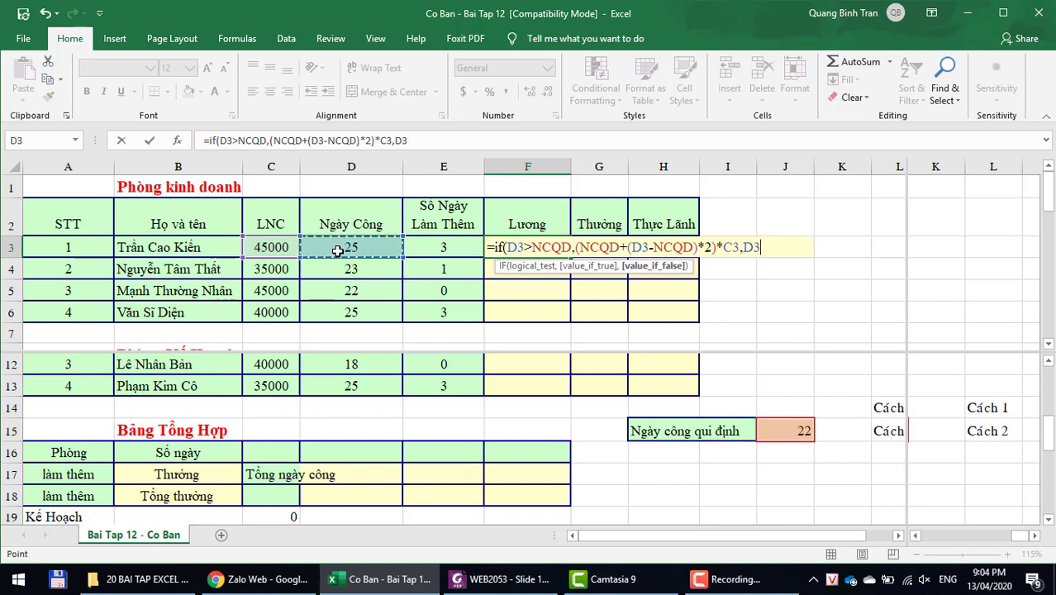
type("*")
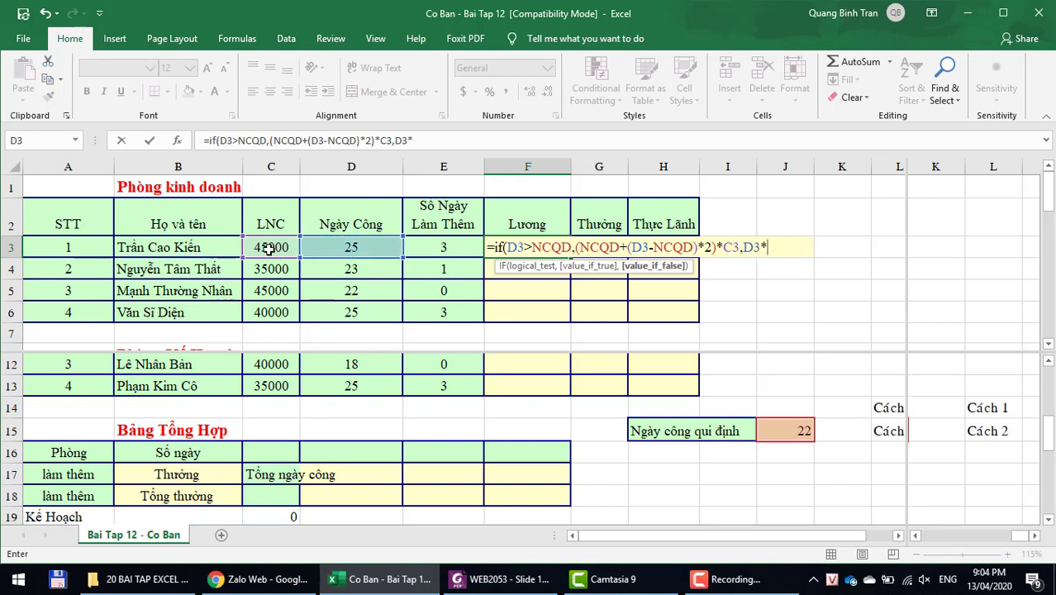
left_click(267, 248)
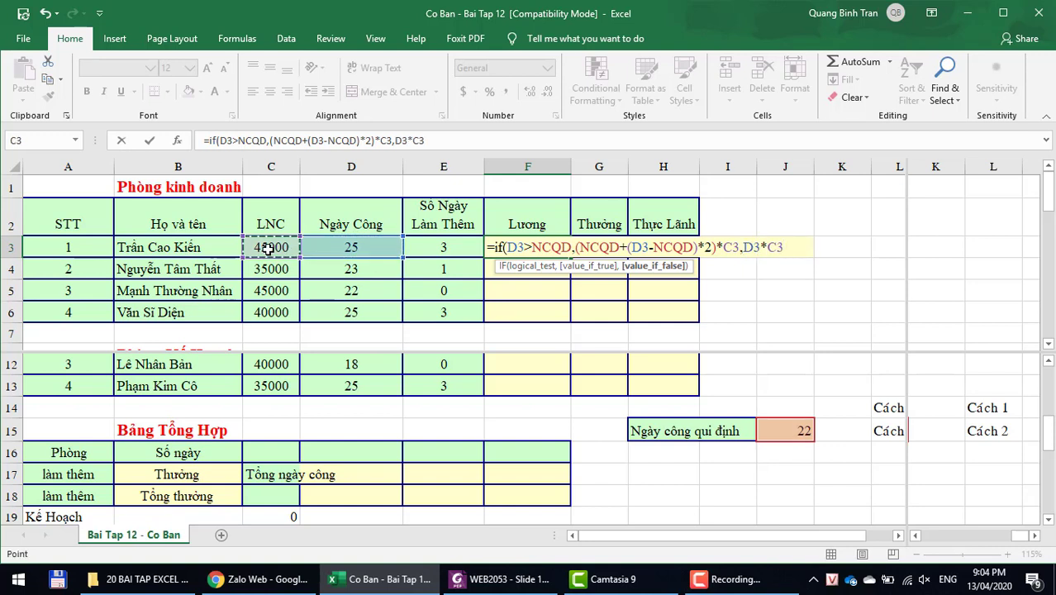
type(")")
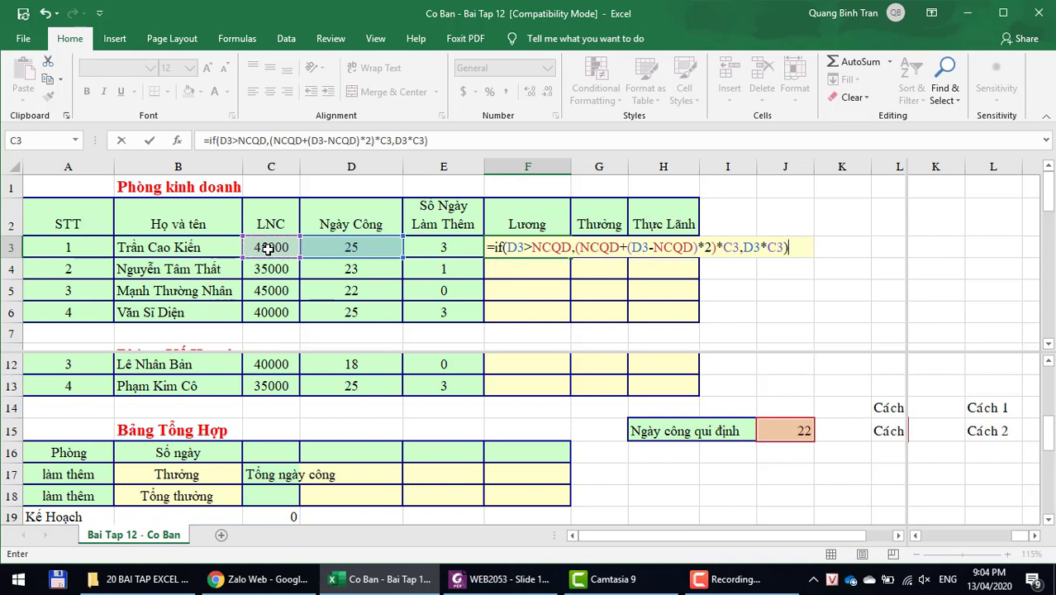
key("Return")
- Fill the salary formula down to F6 and review F3's D3-NCQD part unchanged
key("Up")
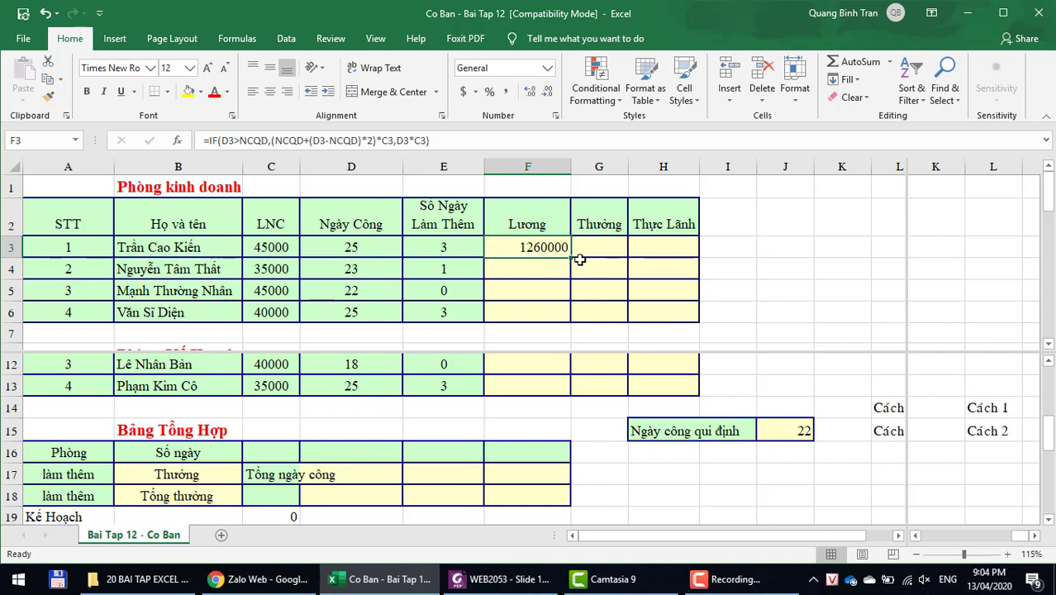
left_click_drag(569, 258, 571, 312)
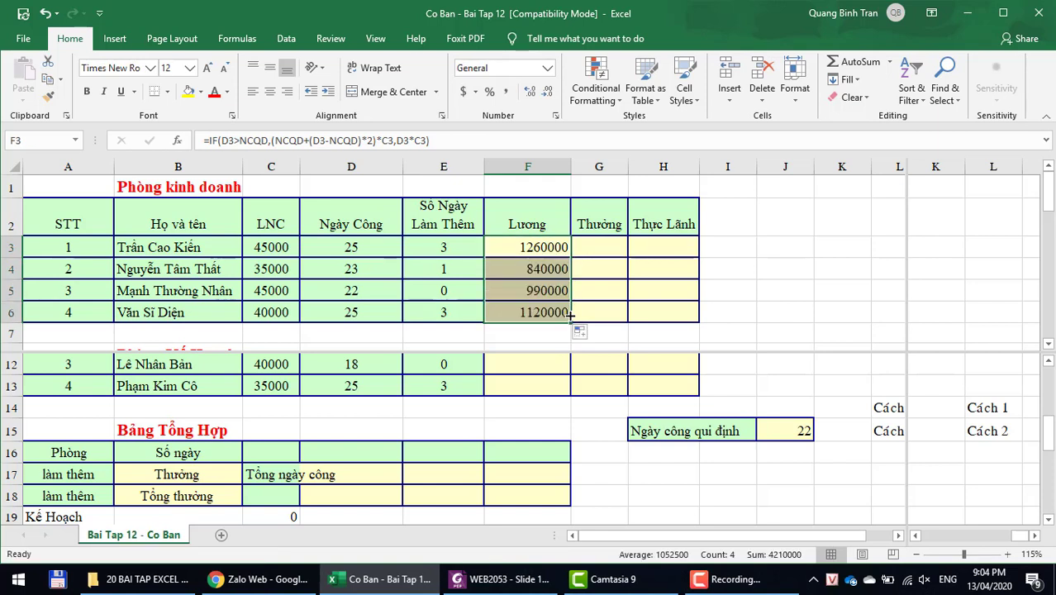
left_click(538, 247)
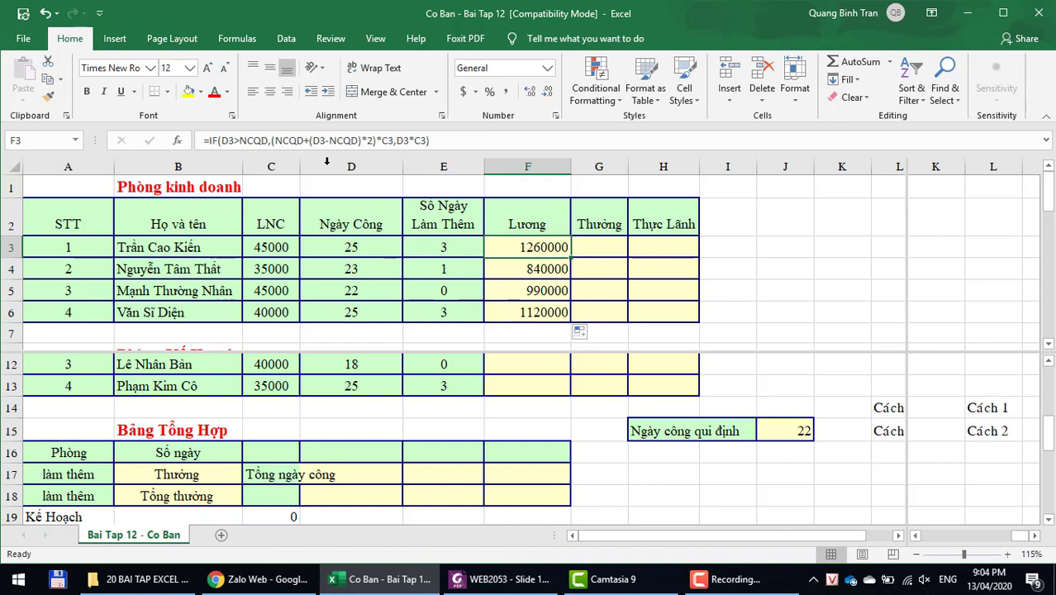
left_click(291, 141)
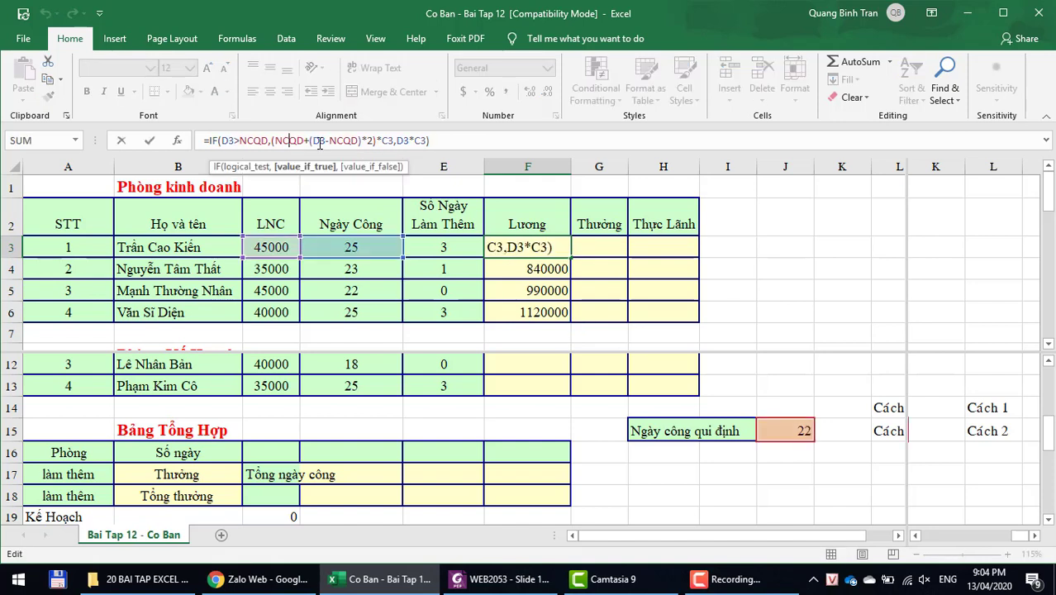
left_click_drag(319, 140, 359, 140)
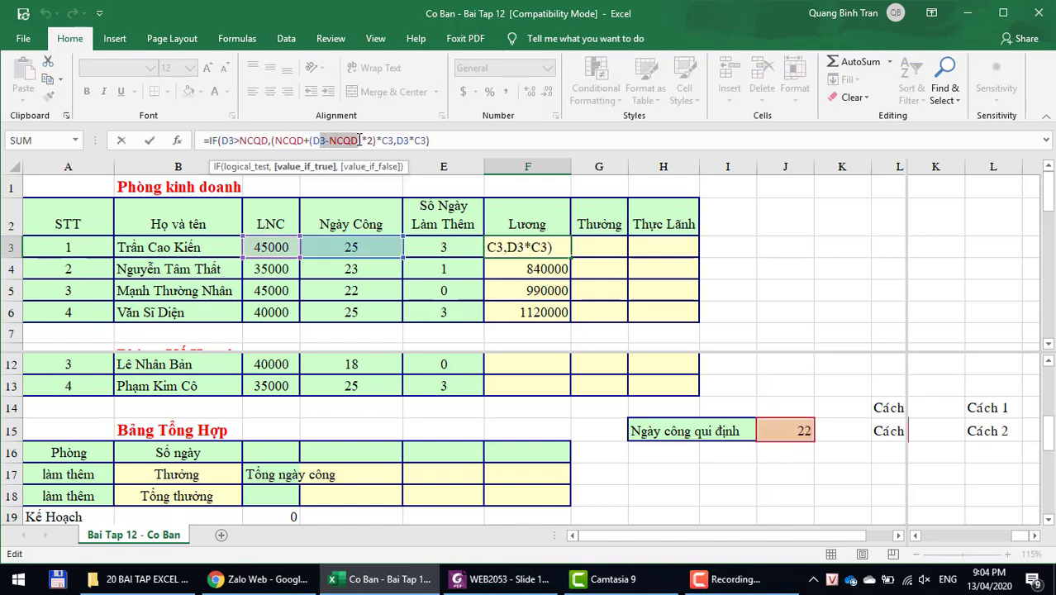
left_click(384, 140)
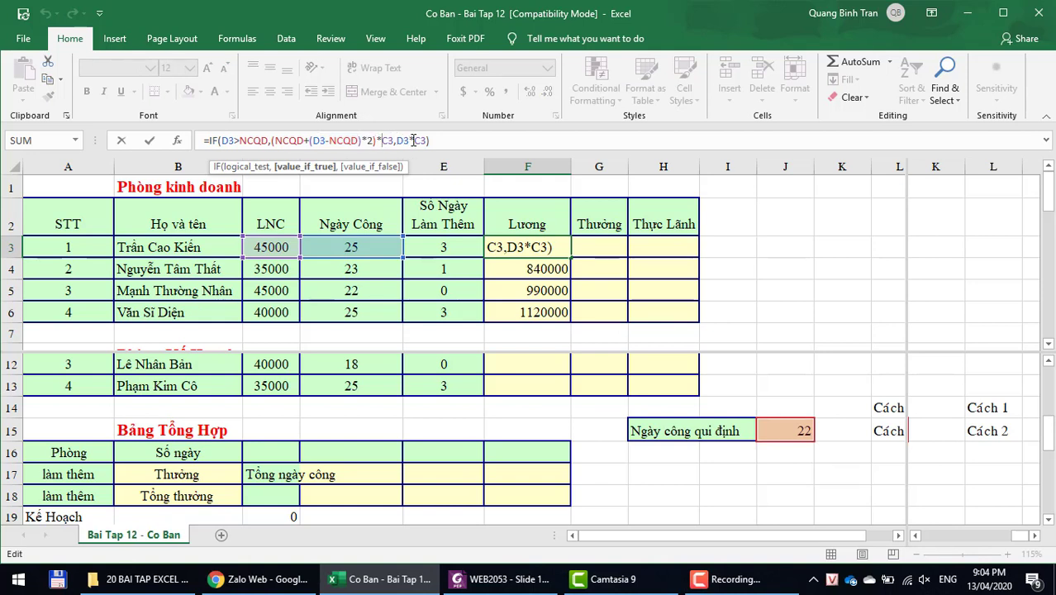
left_click(465, 140)
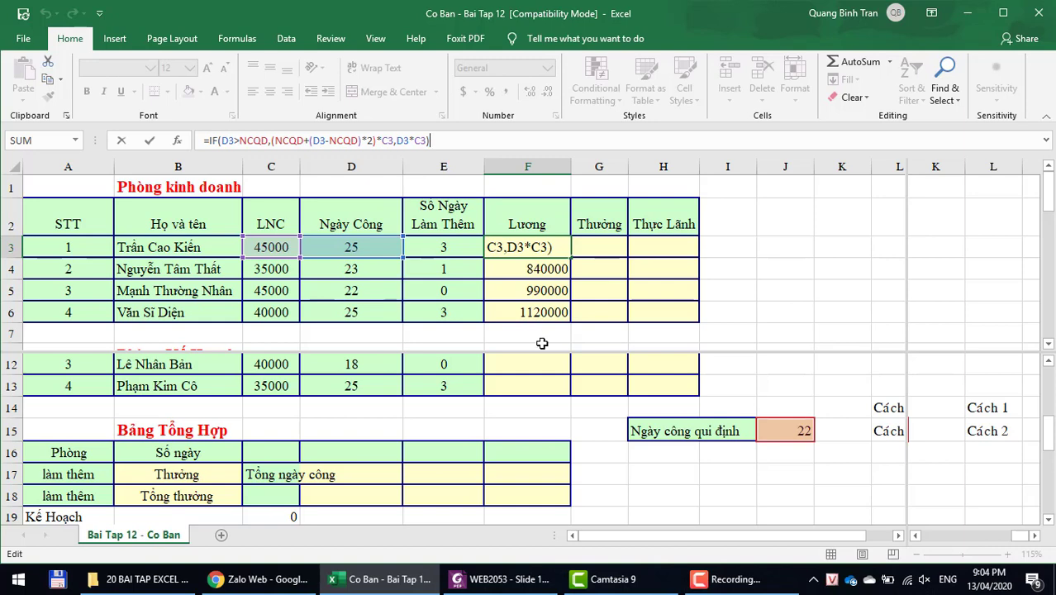
key("Return")
- Copy F6's salary formula into F10 and fill it down through F13
left_click(529, 314)
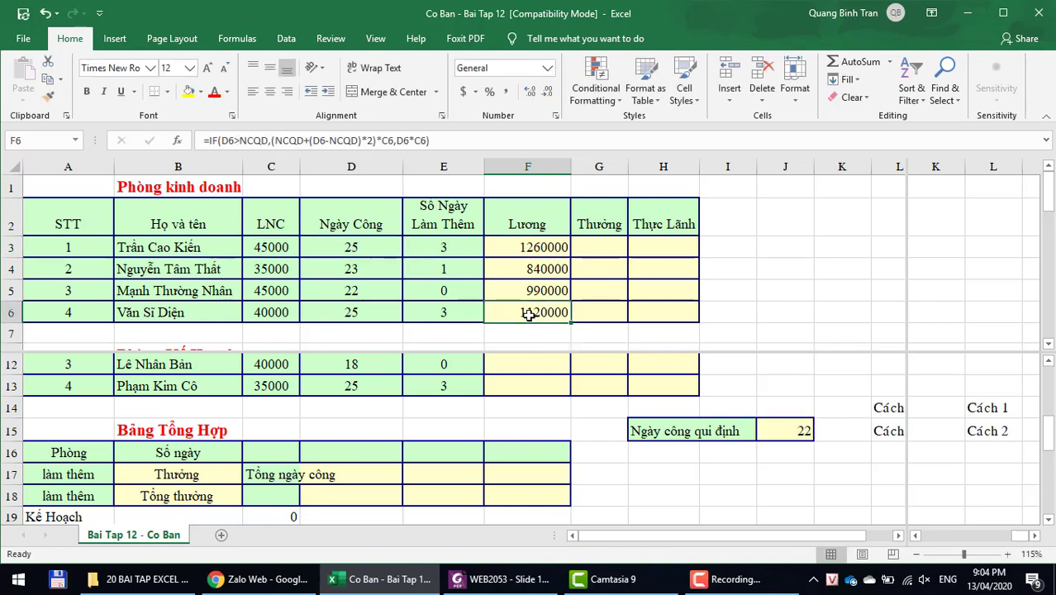
key("ctrl+c")
scroll(529, 314, "down", 1)
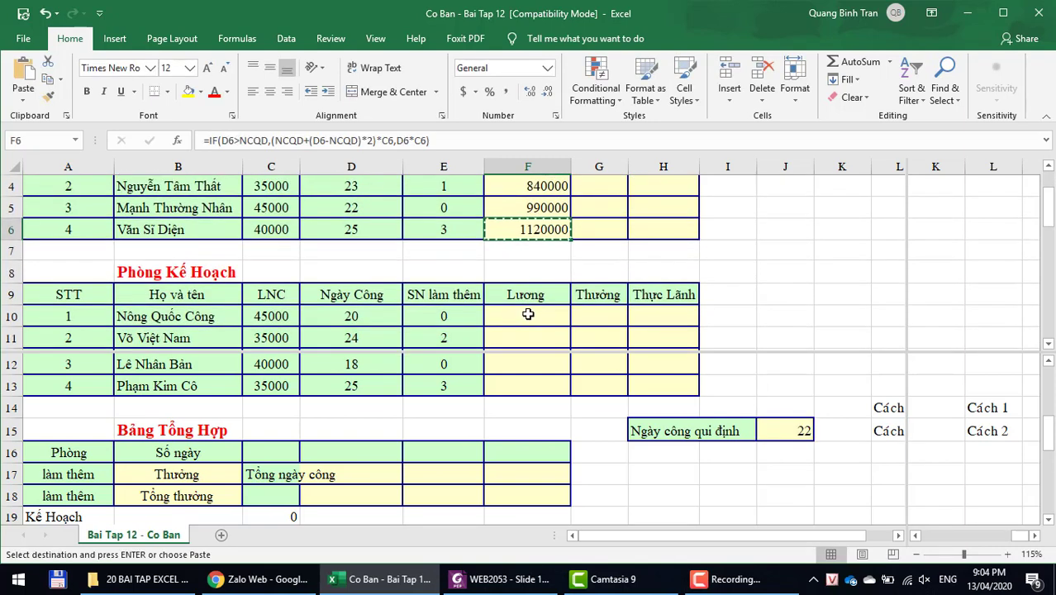
left_click(528, 315)
key("ctrl+v")
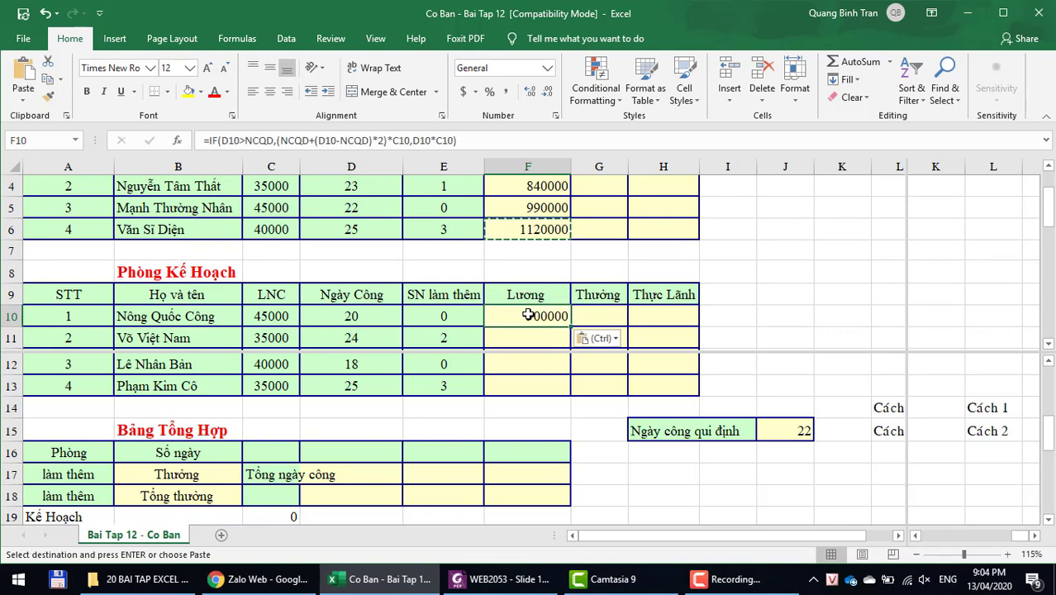
scroll(533, 310, "down", 1)
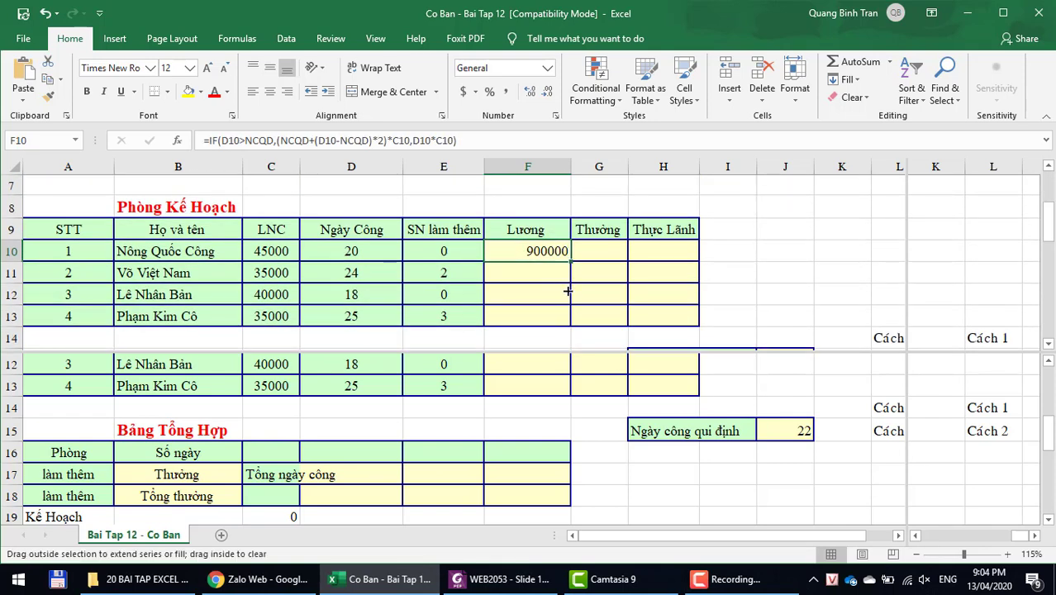
left_click_drag(568, 261, 562, 319)
left_click(553, 296)
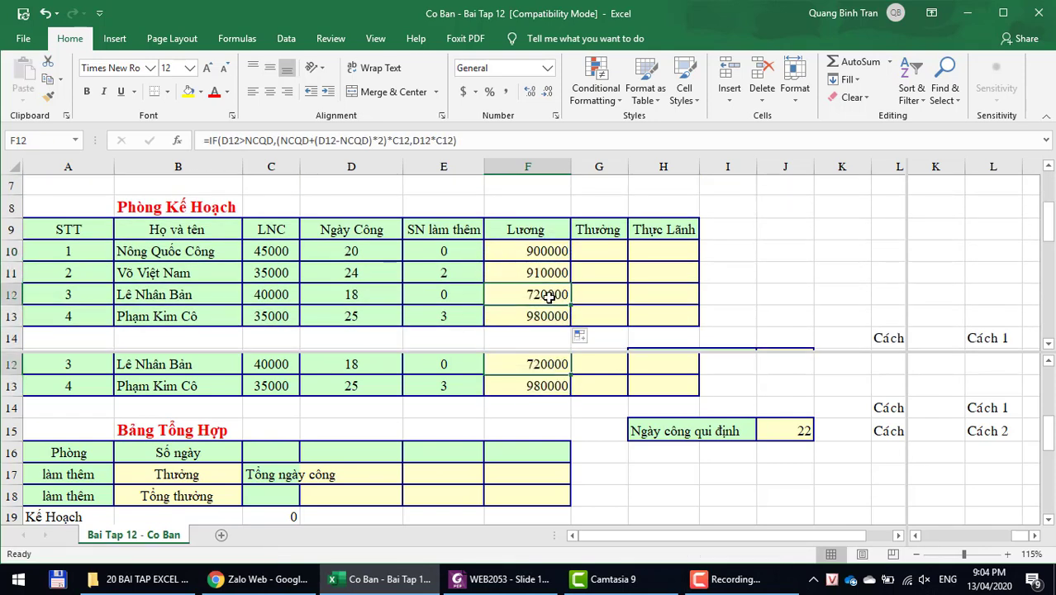
scroll(549, 298, "down", 1)
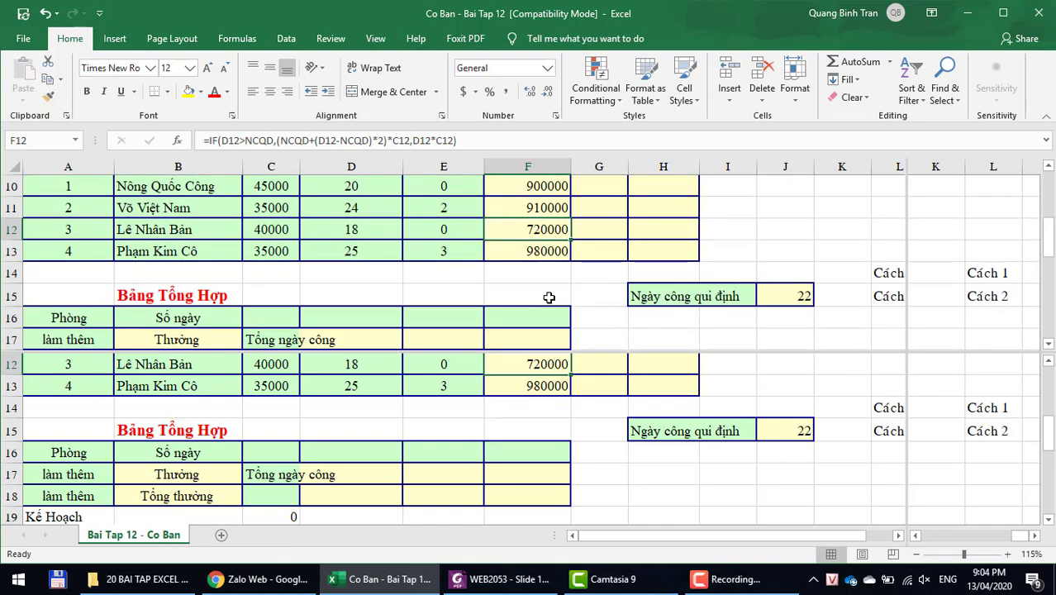
scroll(549, 298, "up", 1)
left_click(506, 431)
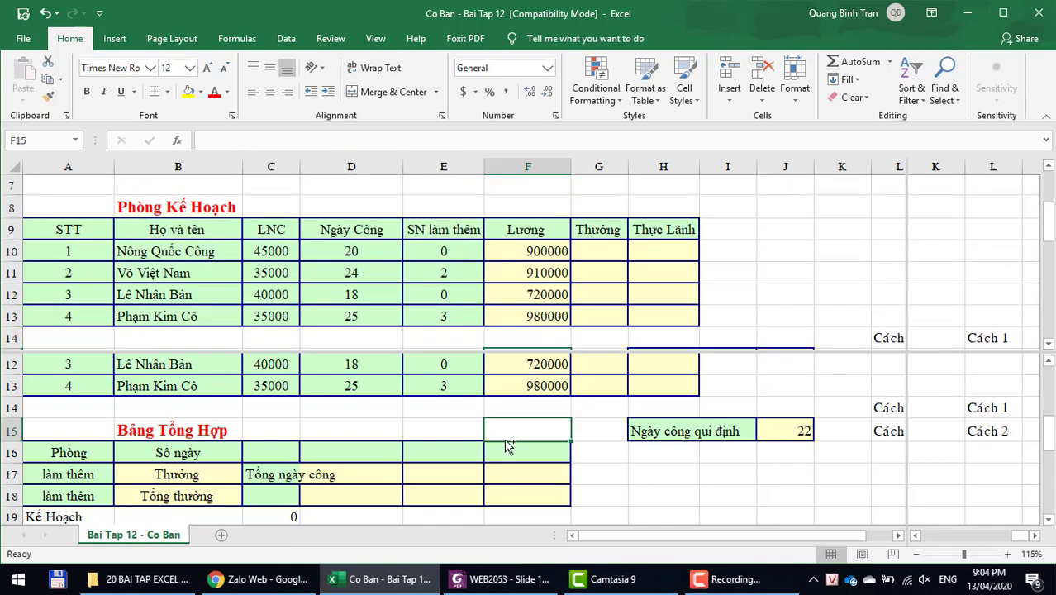
- Enter xong in G26 beside requirement 2, then move further down the task list
scroll(507, 443, "down", 1, "ctrl")
scroll(496, 438, "down", 1, "ctrl")
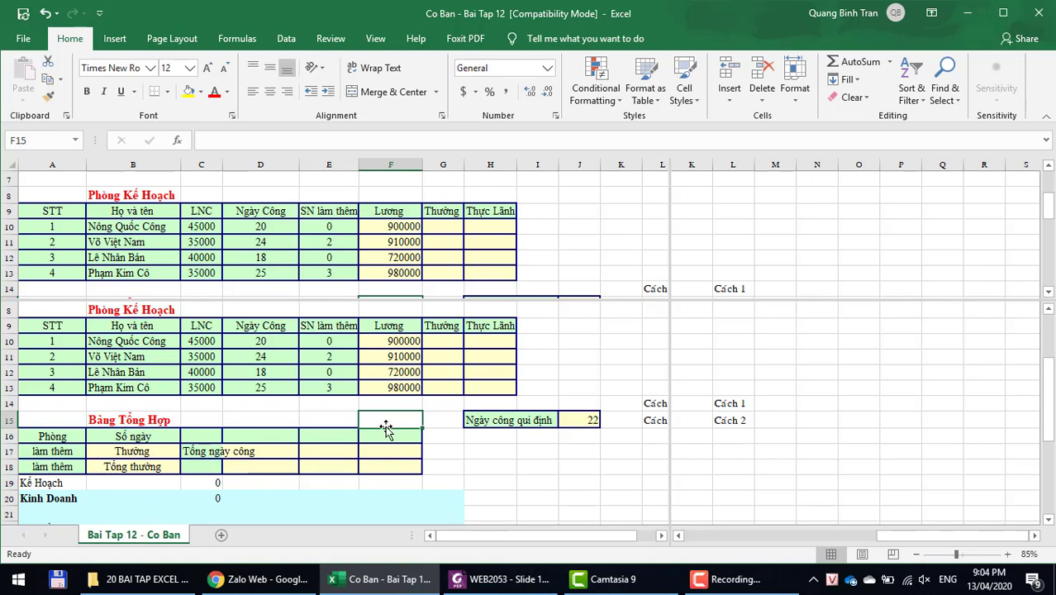
scroll(388, 434, "down", 2)
scroll(401, 447, "down", 1)
left_click(439, 449)
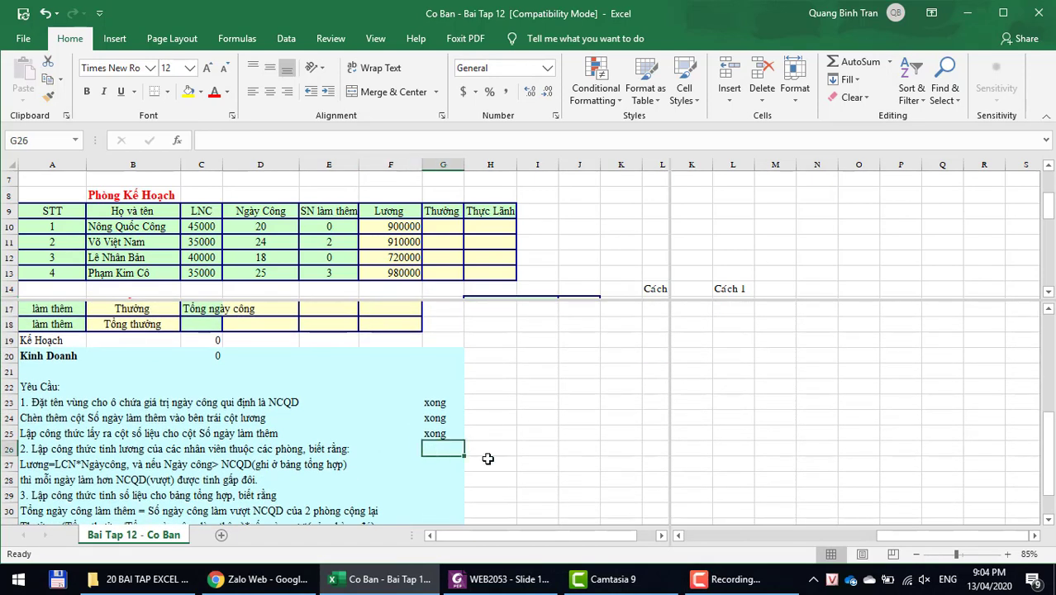
type("xong")
key("Return")
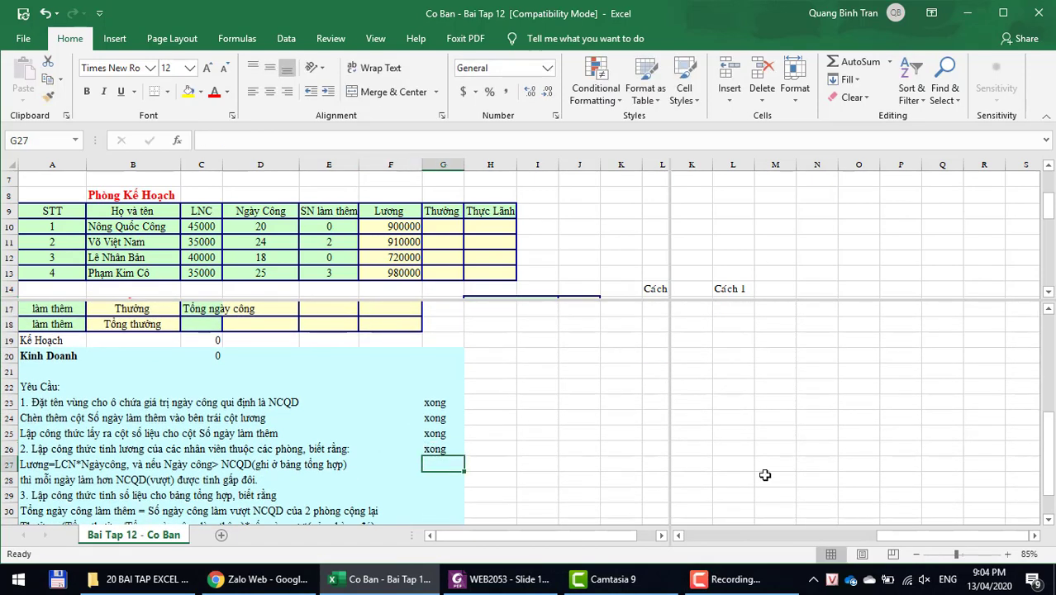
key("Down")
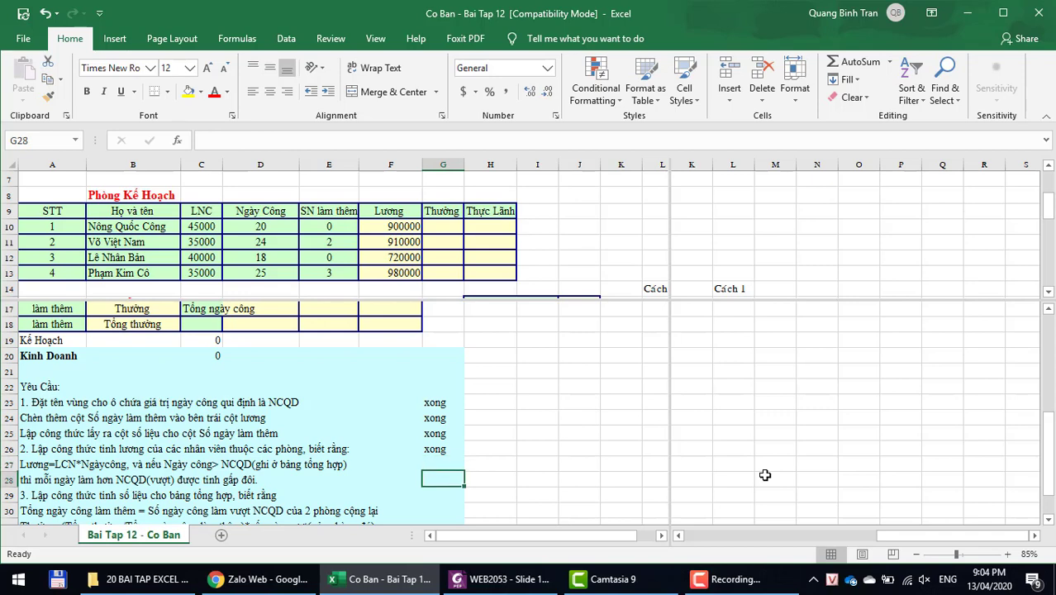
key("Down")
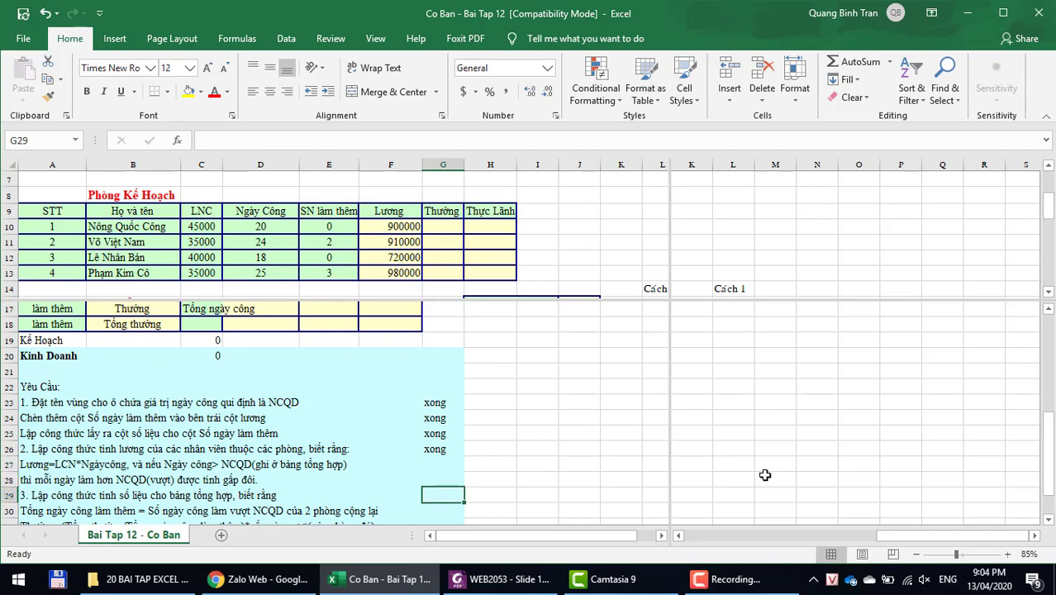
scroll(363, 465, "down", 2)
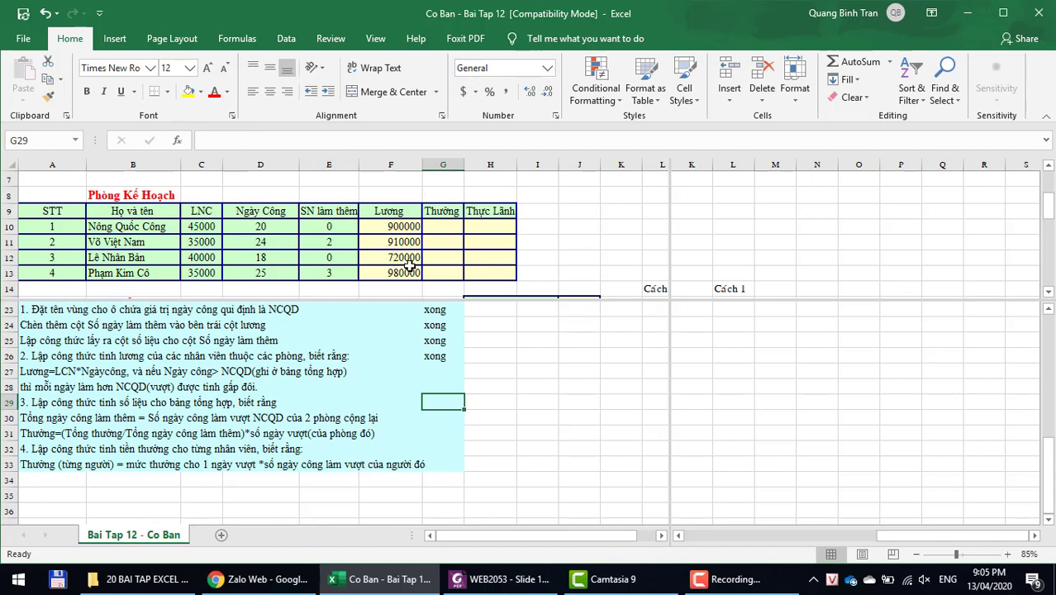
scroll(397, 229, "down", 1)
scroll(397, 229, "up", 2)
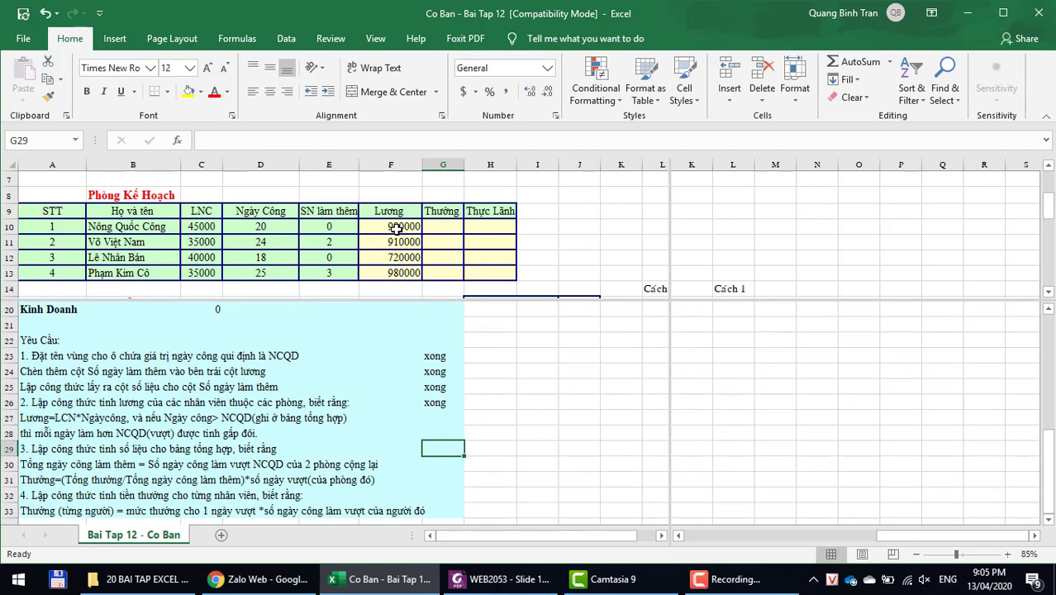
left_click(396, 229)
scroll(388, 225, "down", 1)
scroll(380, 225, "down", 1)
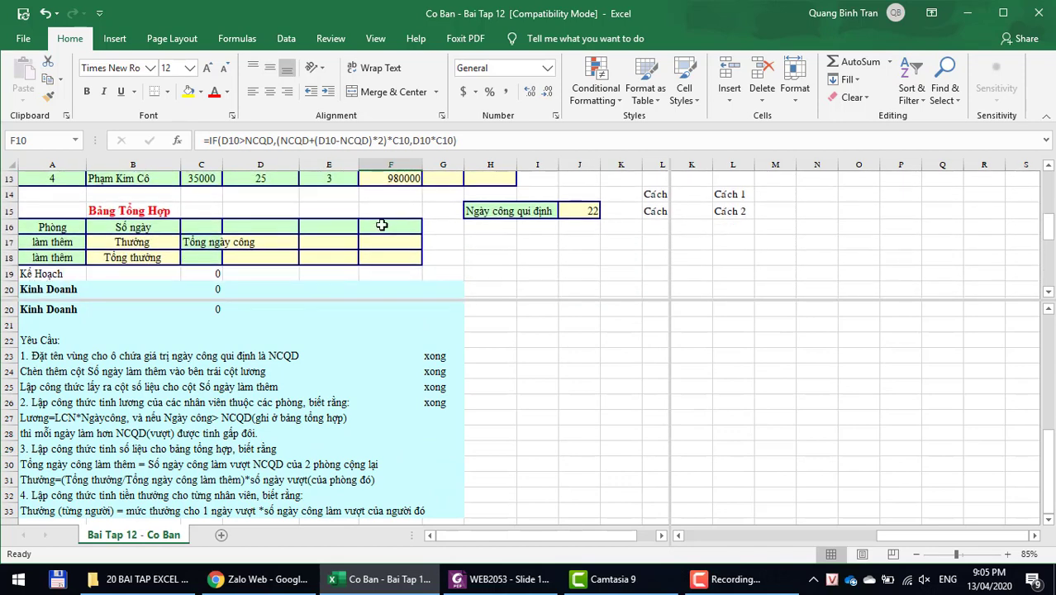
left_click(64, 226)
left_click(67, 240)
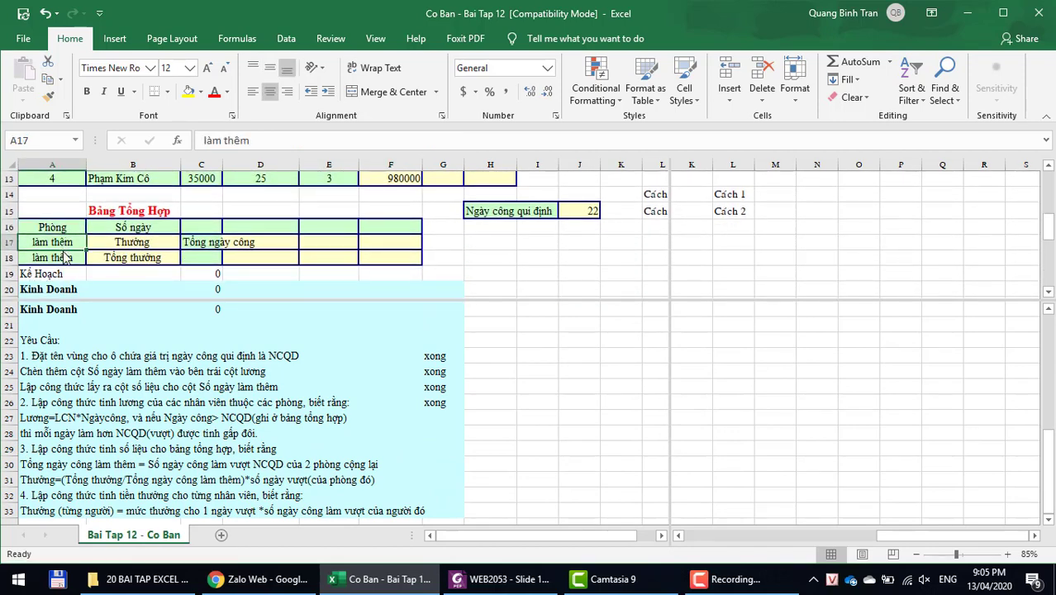
scroll(65, 259, "down", 1)
scroll(71, 244, "up", 1)
left_click(731, 535)
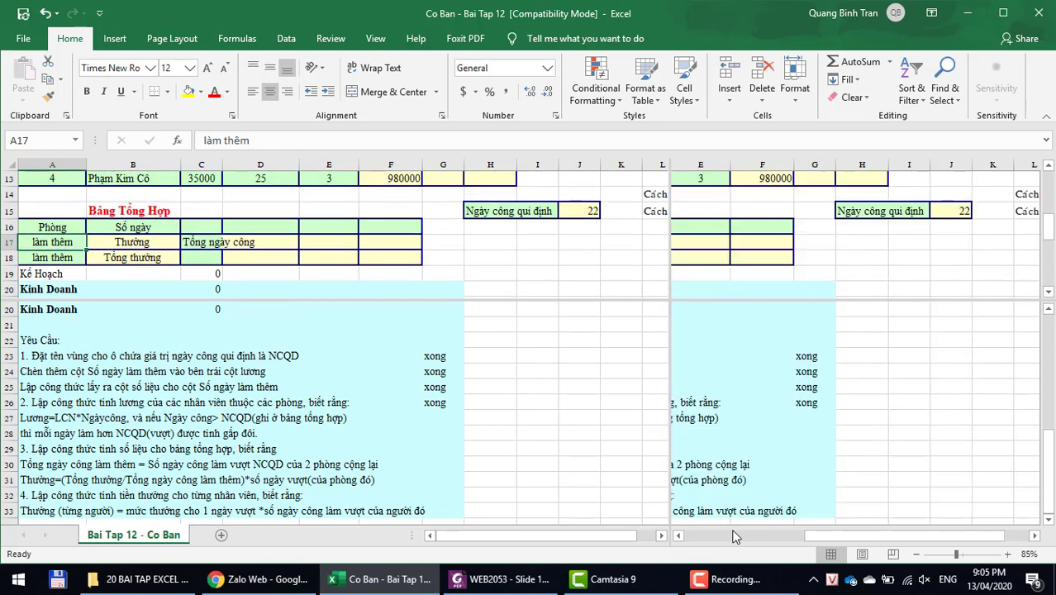
left_click_drag(732, 535, 659, 541)
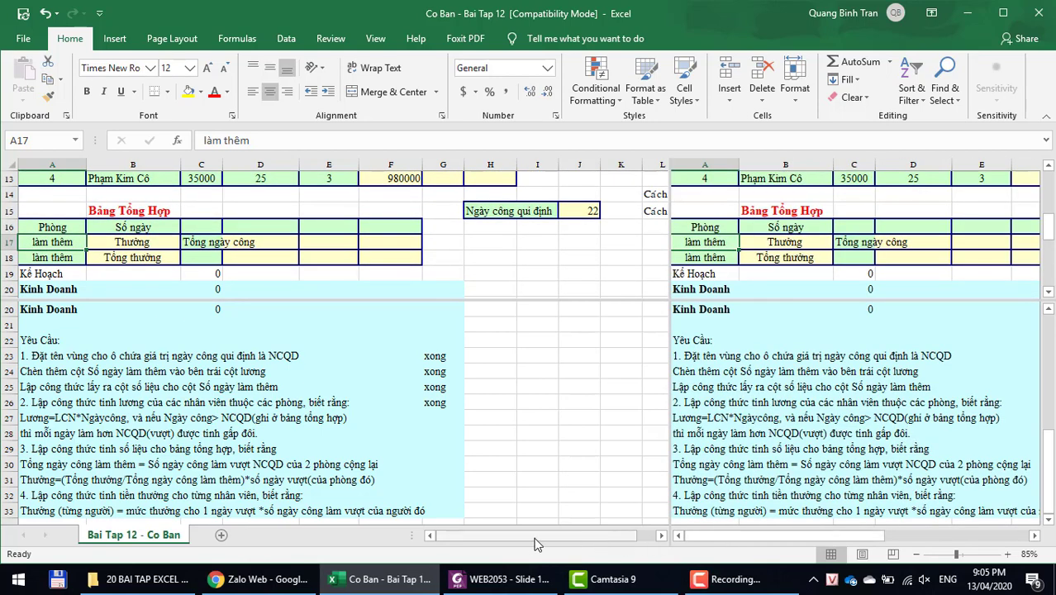
left_click_drag(537, 536, 516, 535)
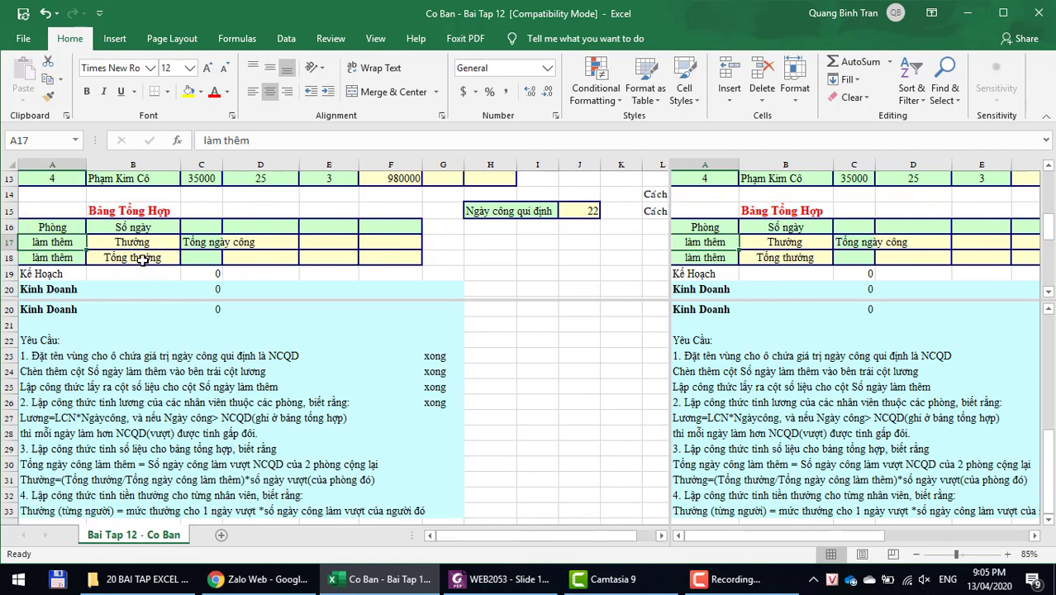
left_click(134, 242)
left_click(133, 227)
left_click(62, 228)
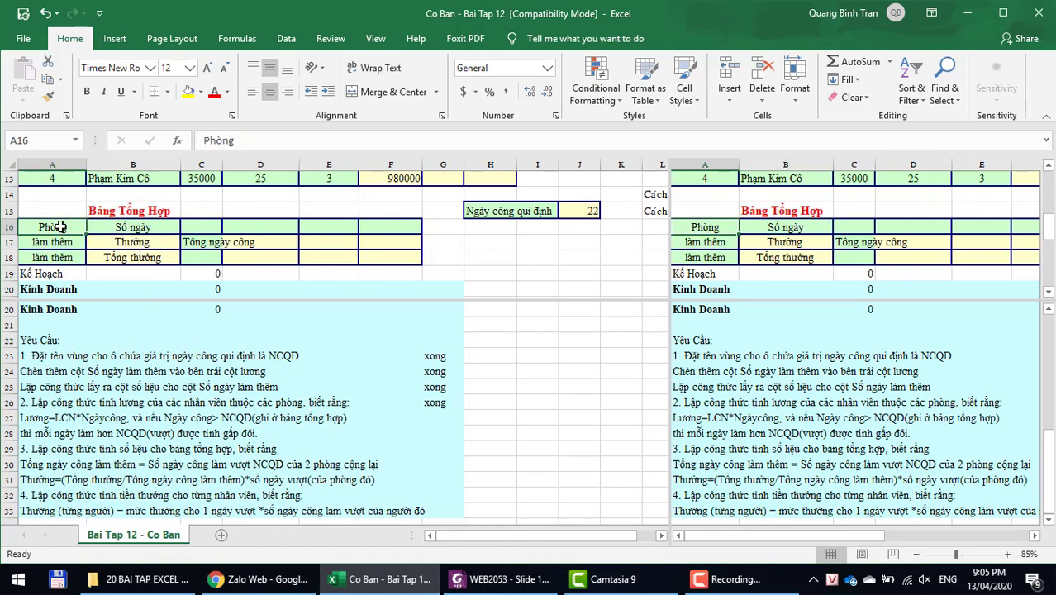
left_click(52, 243)
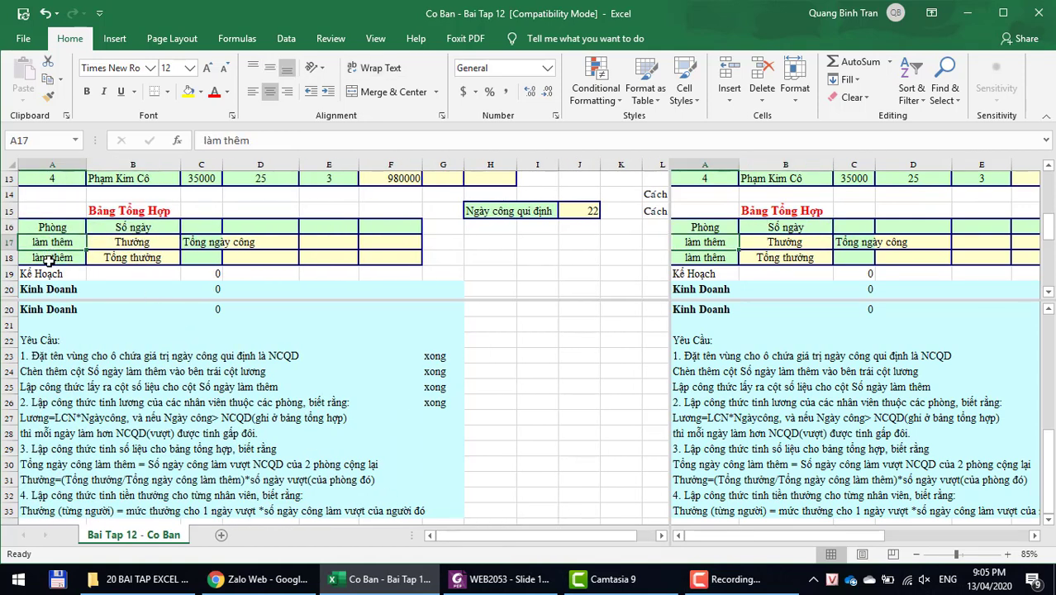
left_click(129, 229)
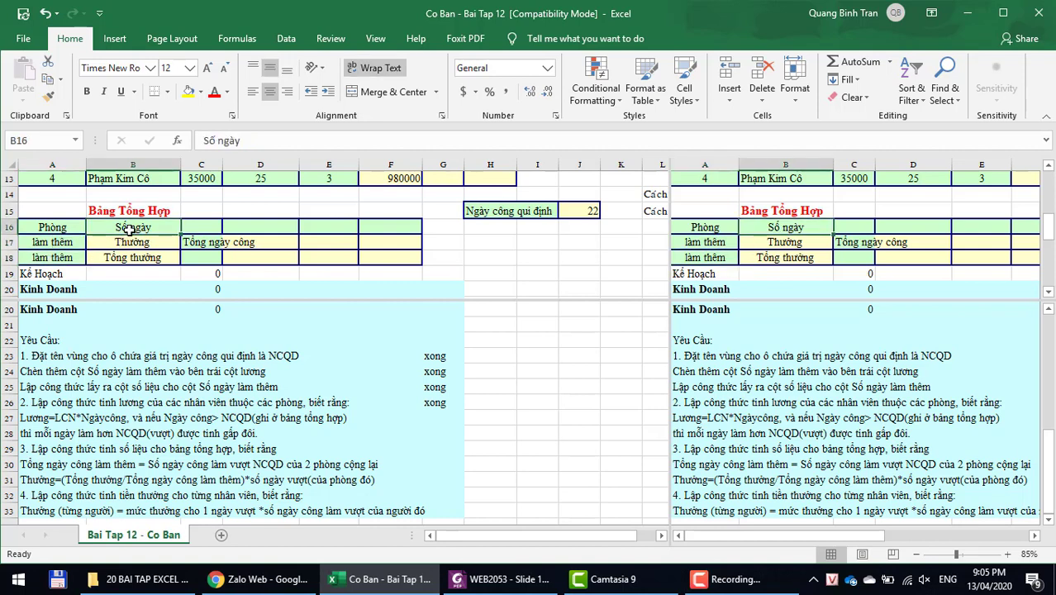
left_click(134, 241)
left_click(211, 243)
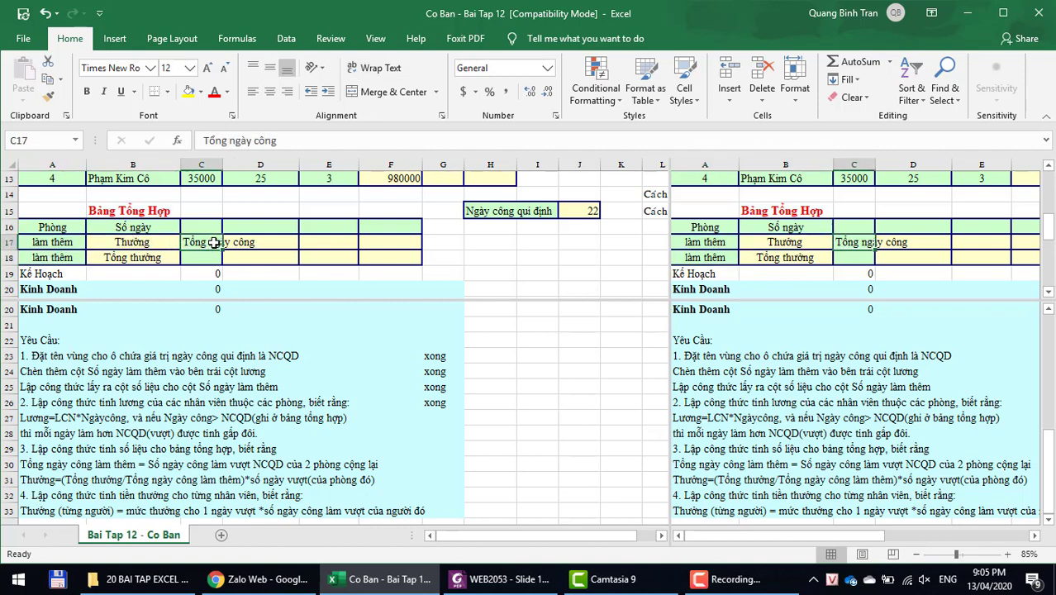
left_click(148, 259)
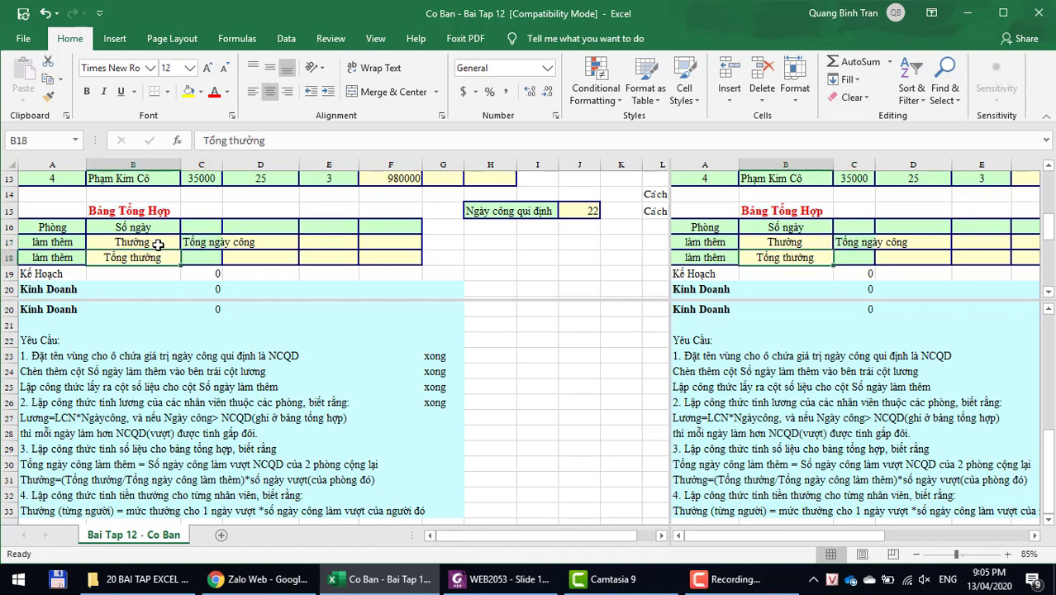
scroll(158, 244, "down", 1)
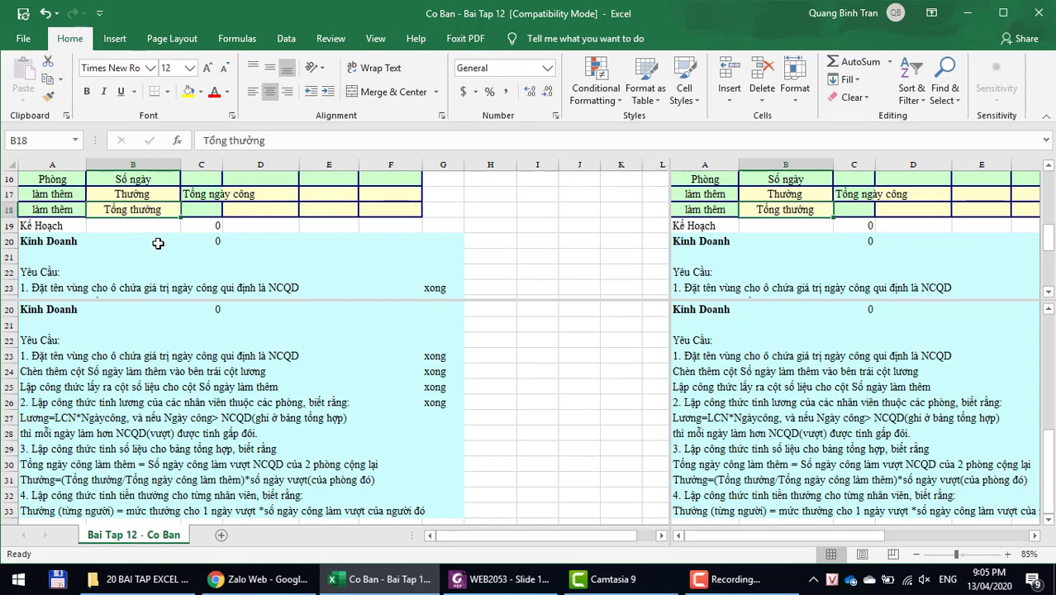
scroll(158, 243, "up", 1)
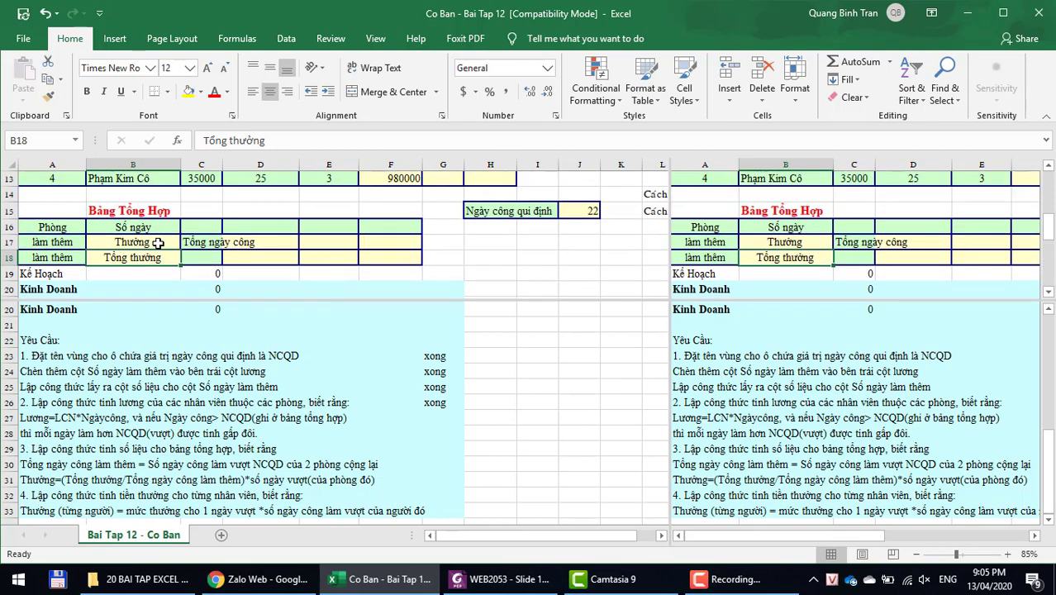
scroll(157, 243, "up", 1)
scroll(157, 242, "up", 1)
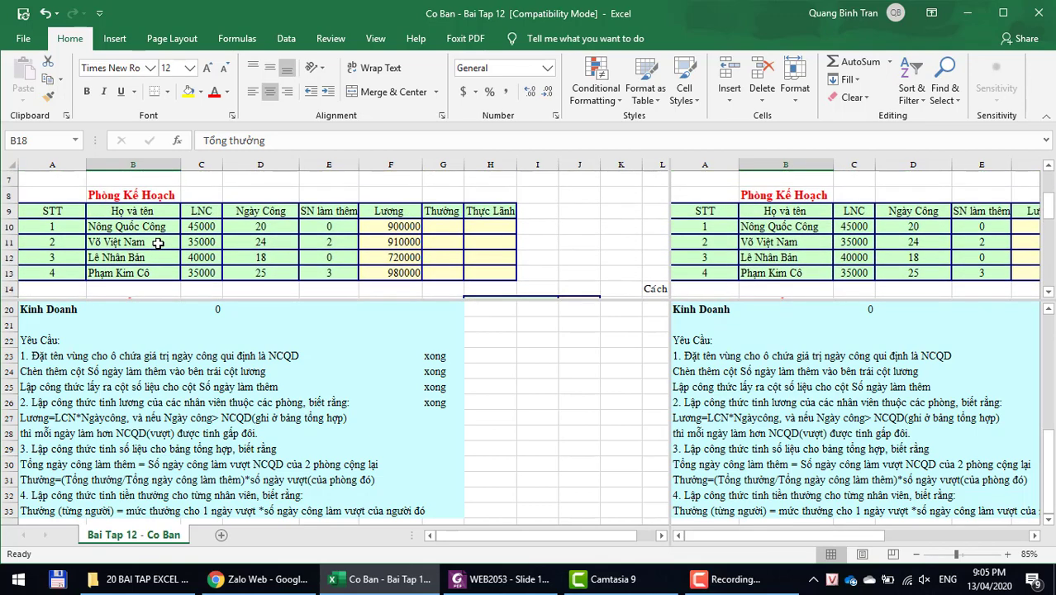
scroll(158, 242, "up", 1)
scroll(157, 242, "up", 1)
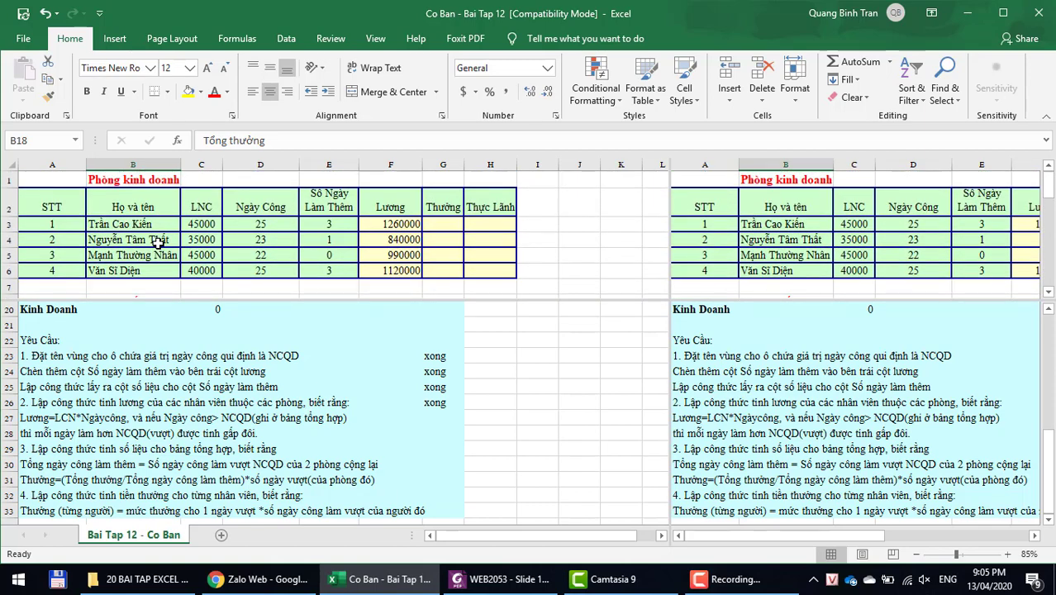
scroll(158, 242, "down", 3)
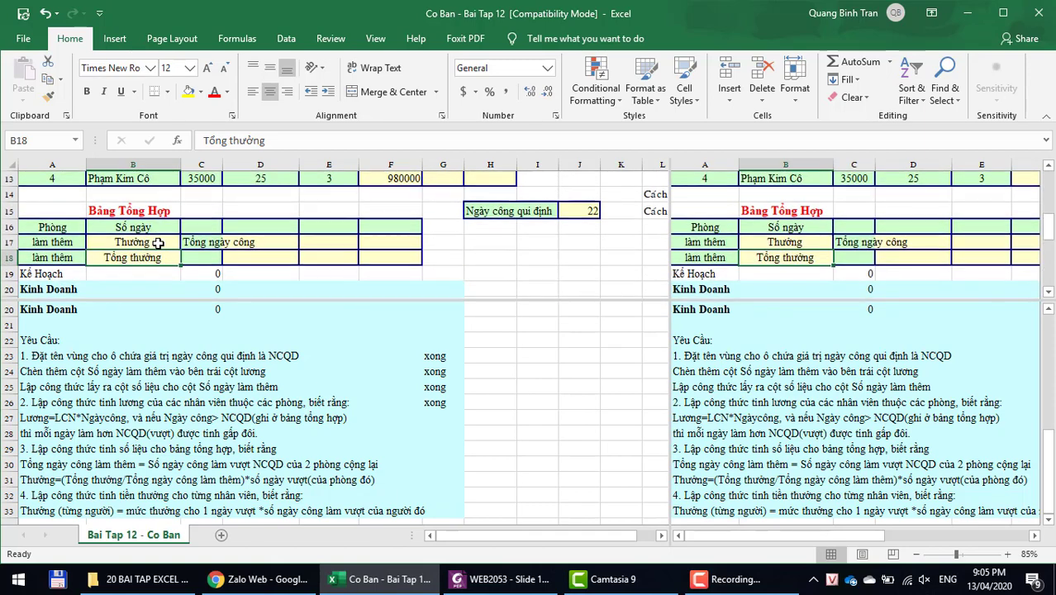
scroll(157, 242, "down", 1)
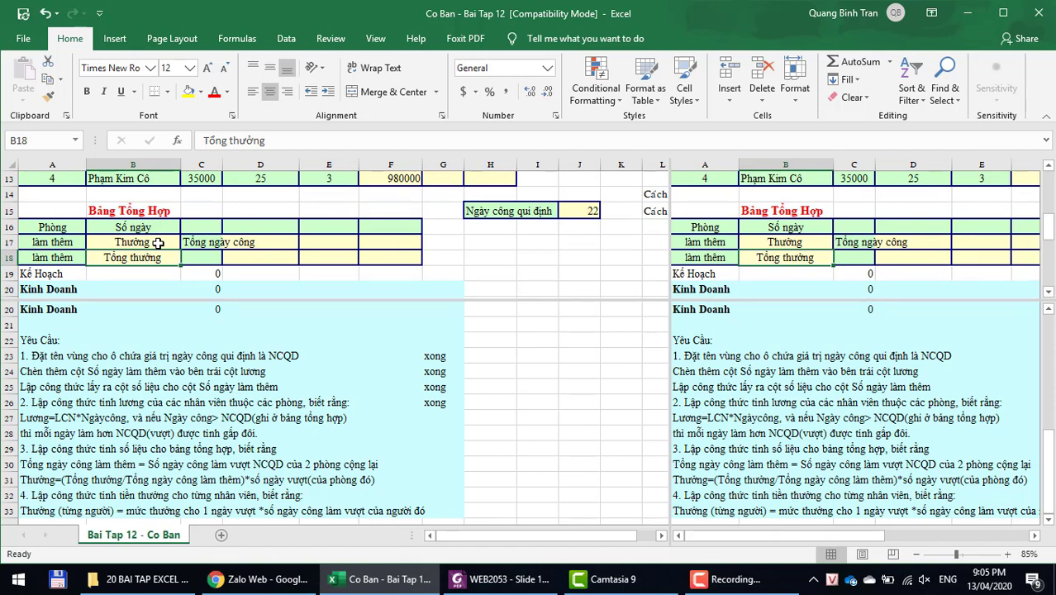
left_click(158, 242)
left_click(150, 257)
left_click(149, 242)
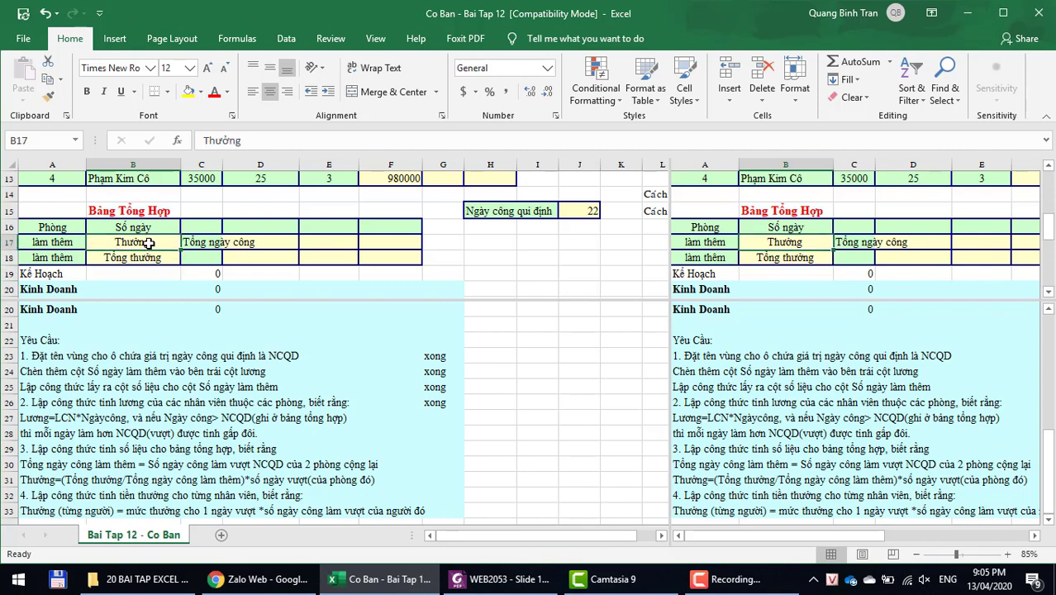
left_click(112, 450)
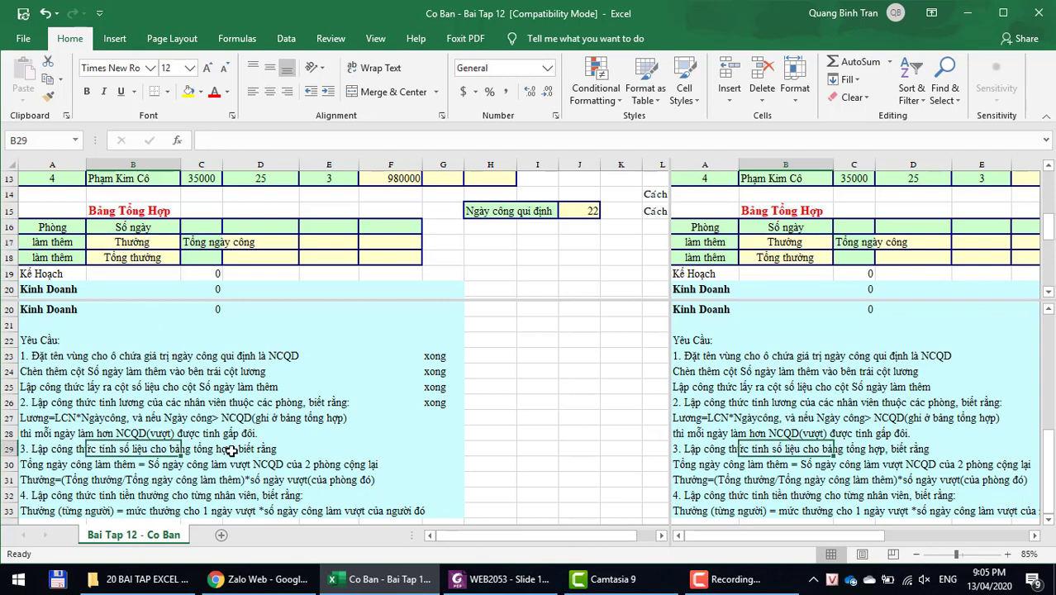
left_click(376, 463)
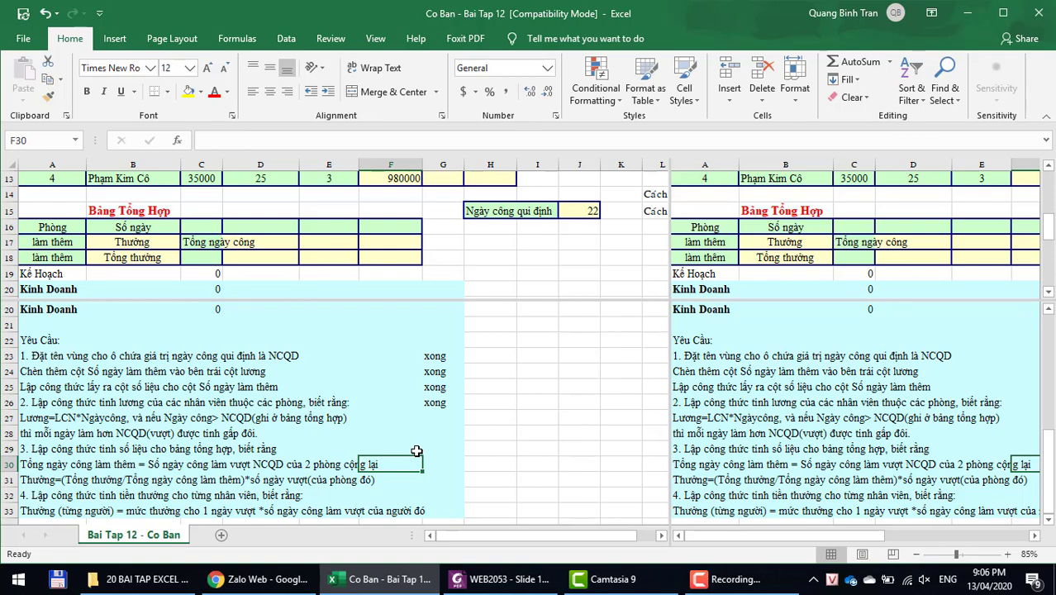
scroll(278, 216, "up", 1)
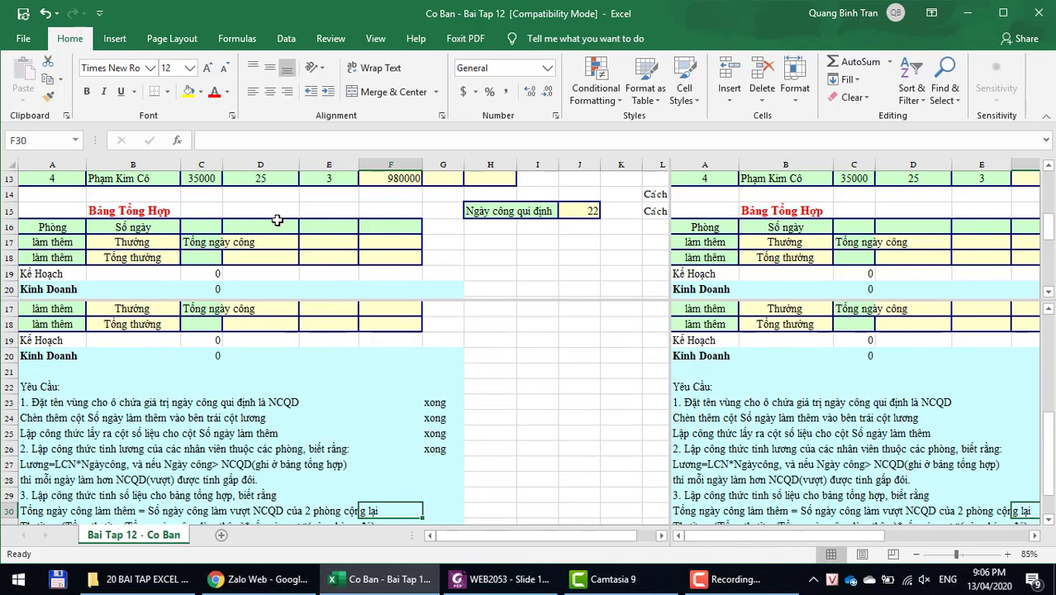
- Select a blank summary-table cell and scroll through the sheet to review the layout
left_click(278, 220)
scroll(277, 220, "down", 1)
scroll(278, 220, "down", 1)
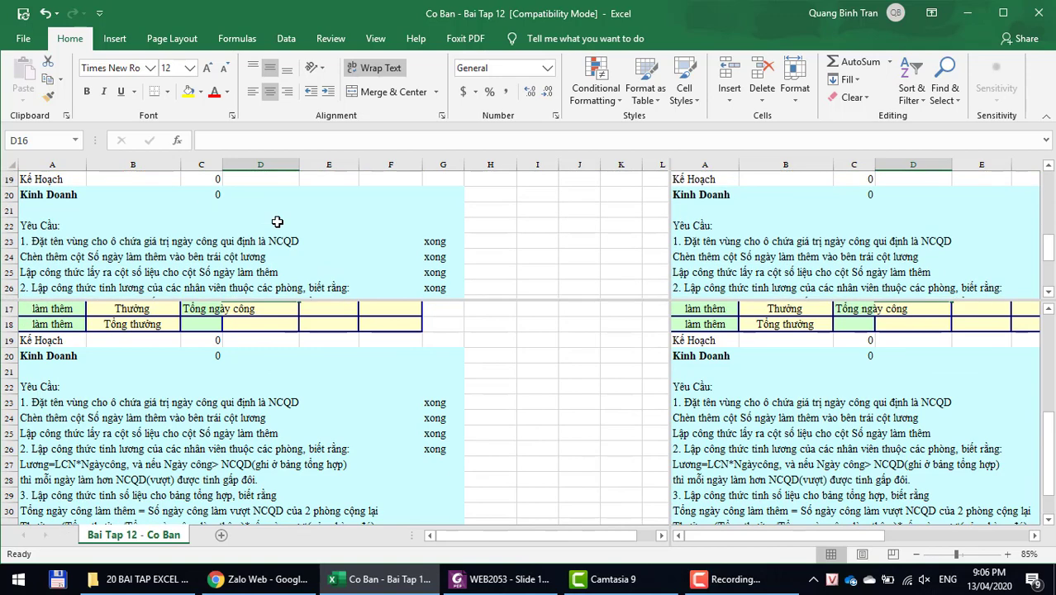
scroll(278, 221, "up", 1)
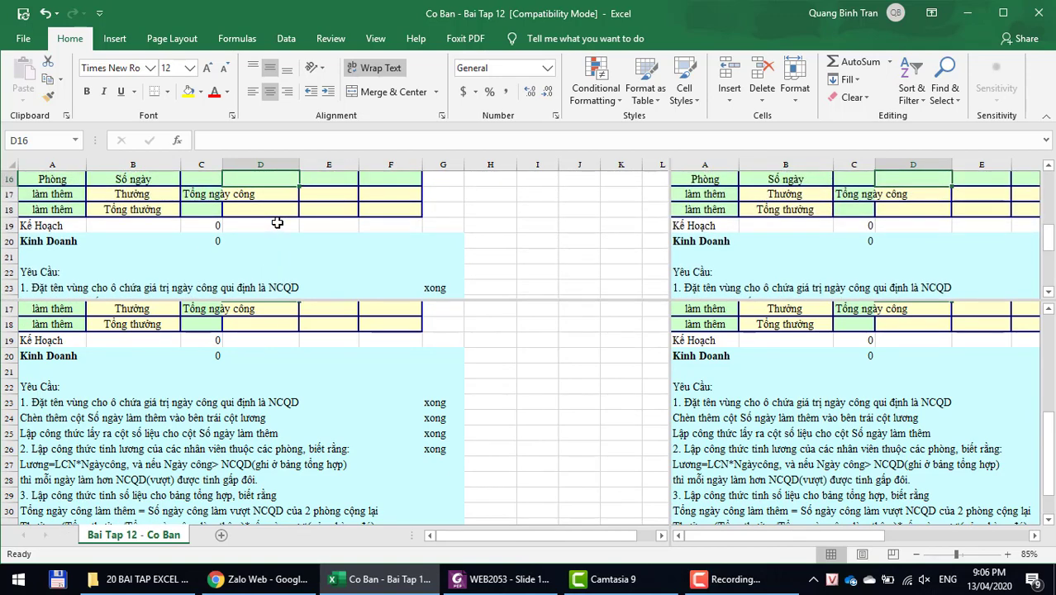
scroll(278, 223, "up", 2)
scroll(278, 223, "up", 1)
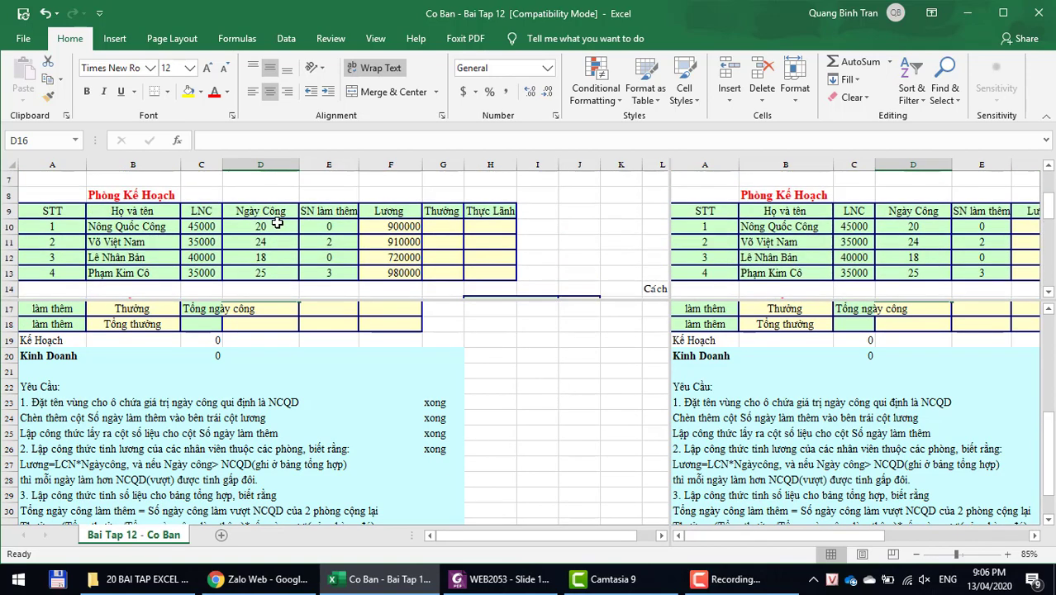
scroll(278, 223, "up", 1)
scroll(278, 223, "up", 1)
scroll(278, 224, "down", 2)
scroll(278, 221, "down", 1)
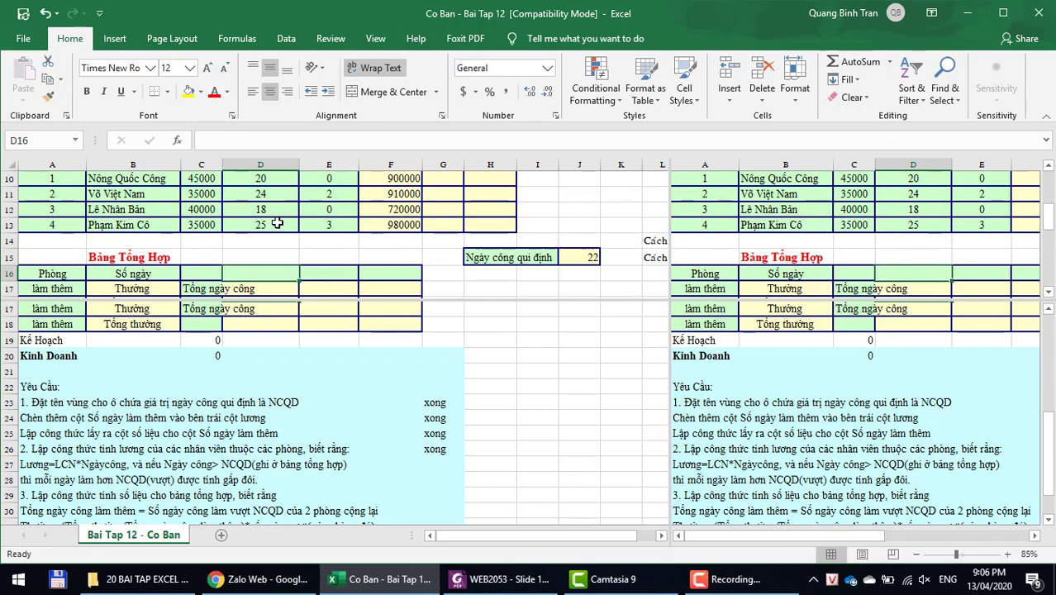
scroll(278, 221, "down", 1)
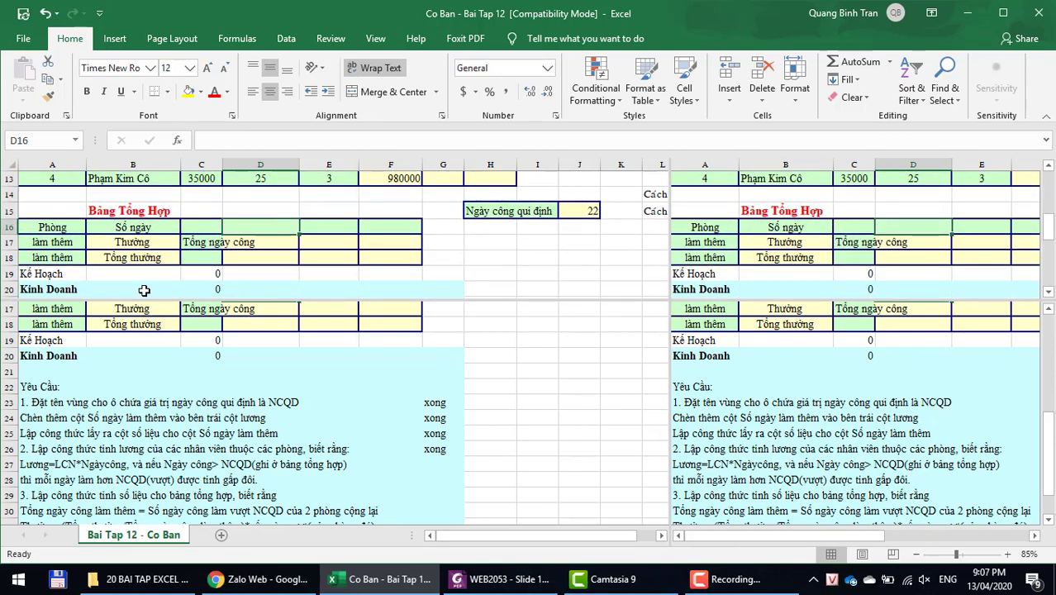
- Drag the horizontal split bar down to about row 26 to enlarge the upper pane
left_click_drag(190, 298, 191, 391)
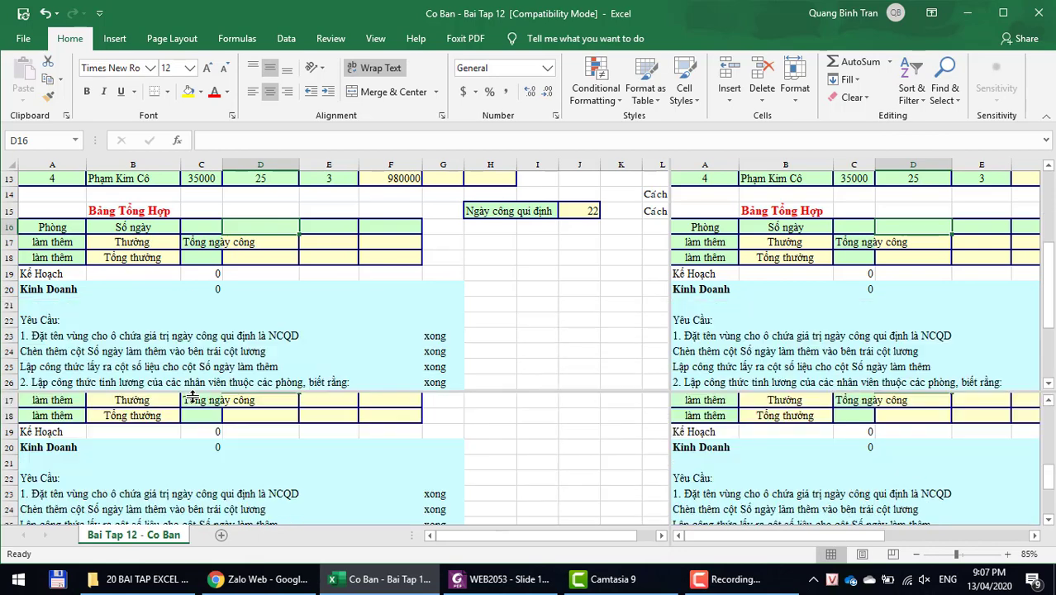
scroll(142, 329, "up", 2)
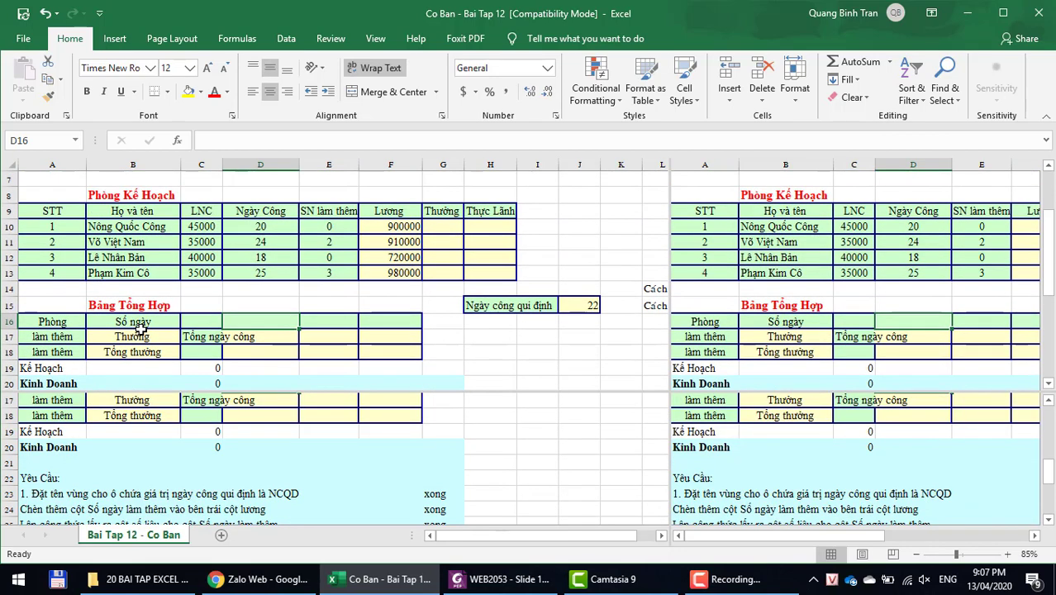
scroll(141, 330, "down", 1)
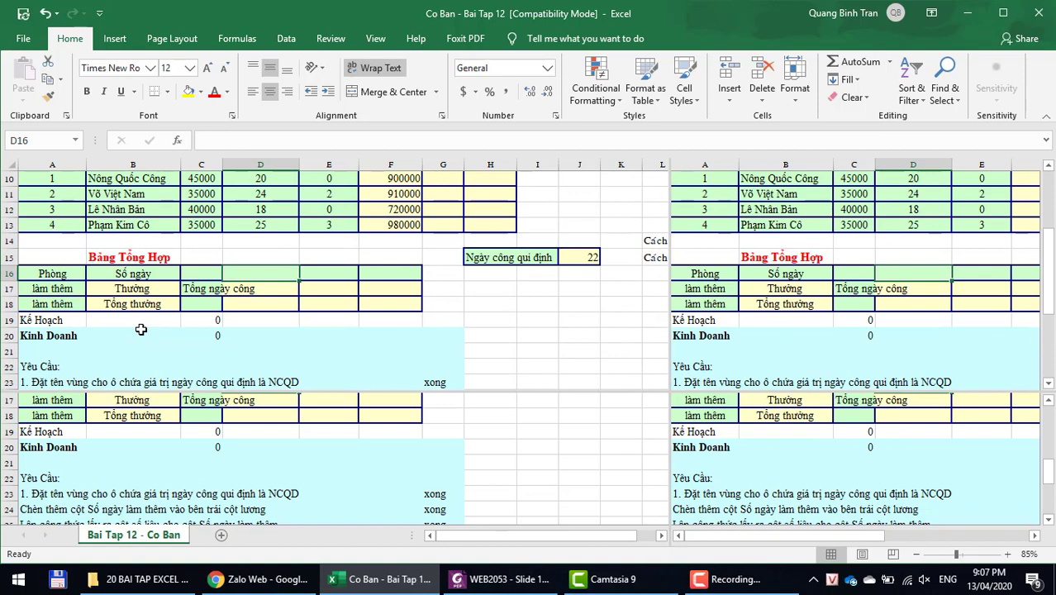
left_click(196, 287)
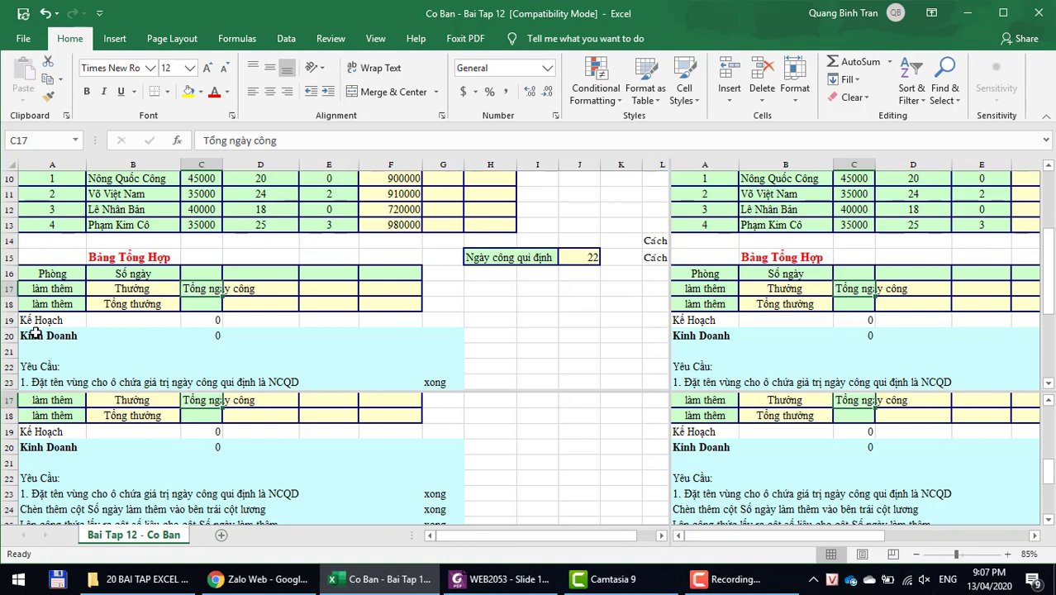
- Copy the Kế Hoạch and Kinh Doanh names and paste them as values into A17:A18
left_click_drag(41, 323, 41, 331)
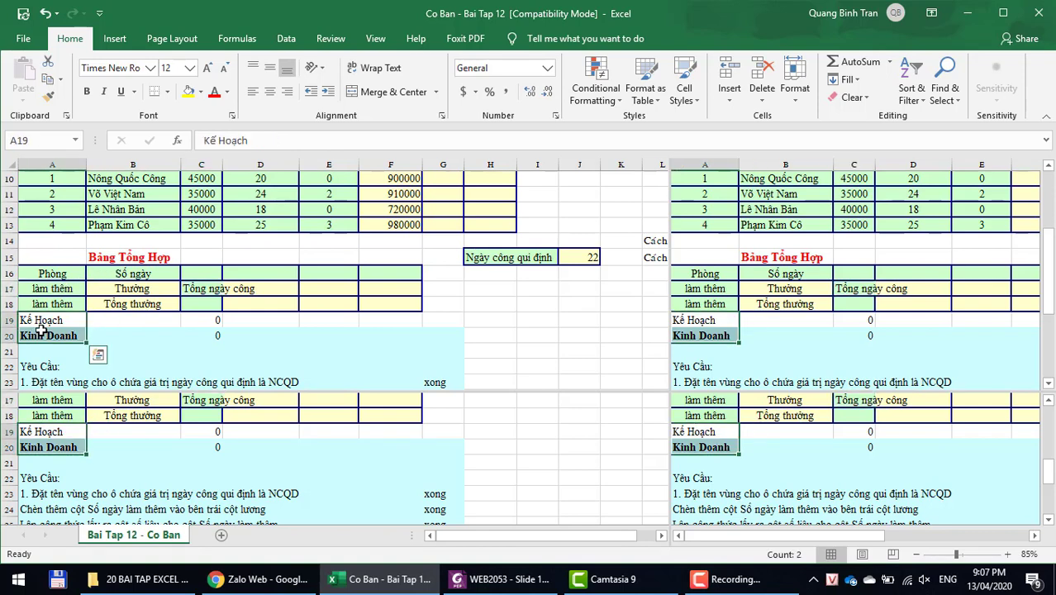
key("ctrl+c")
left_click(35, 289)
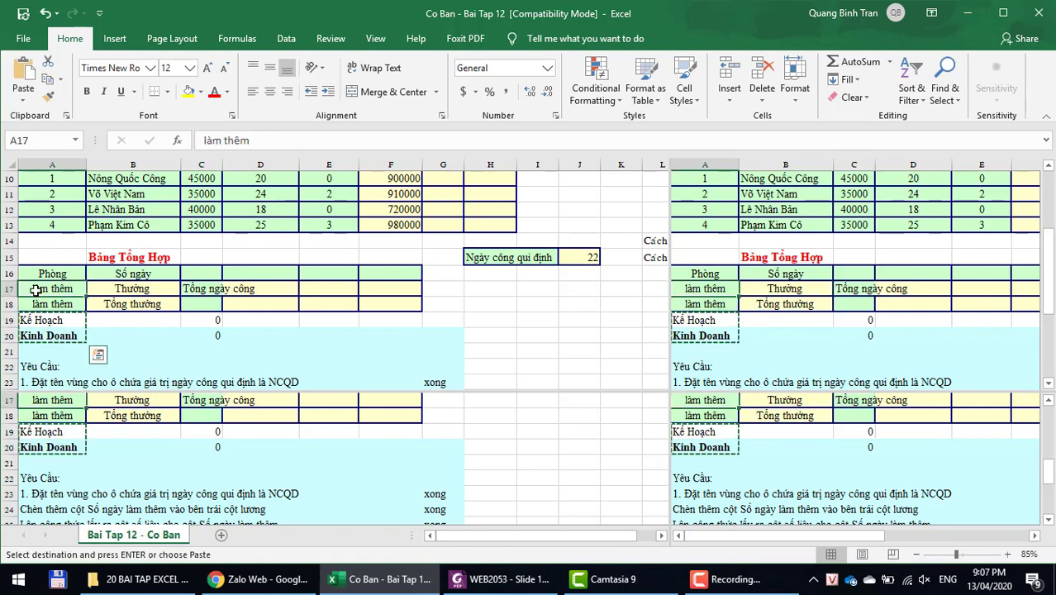
right_click(35, 289)
left_click(92, 279)
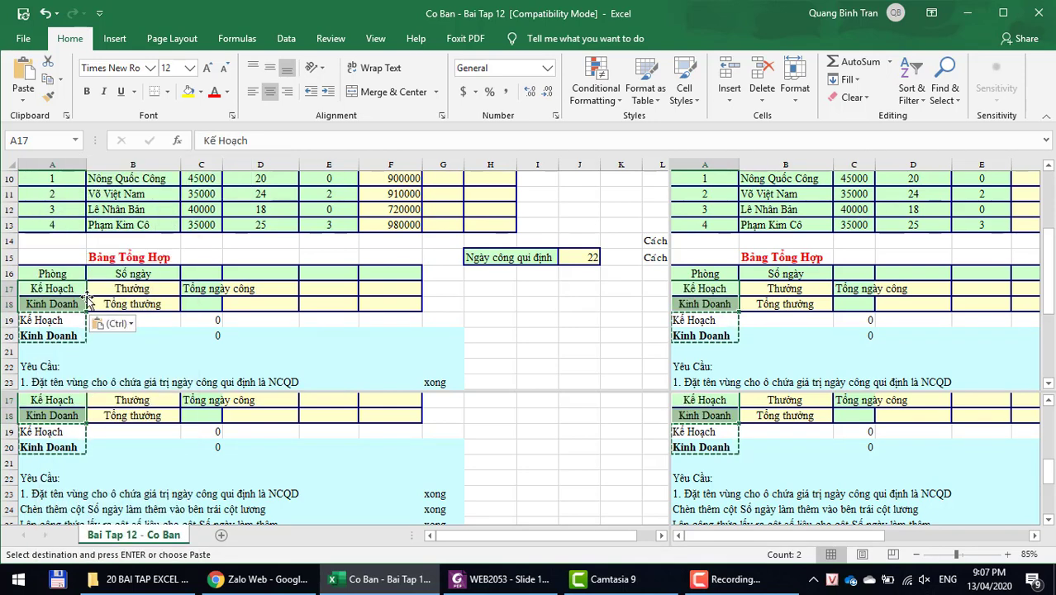
left_click(69, 334)
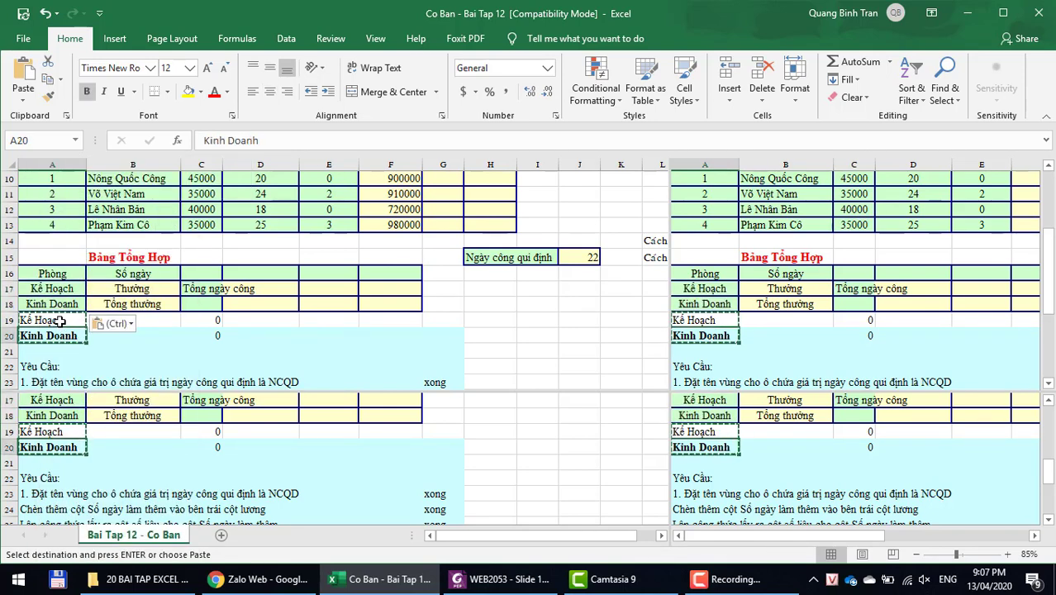
key("Escape")
- Clear the leftover department labels in A19:A20 and review the summary labels
left_click(60, 322)
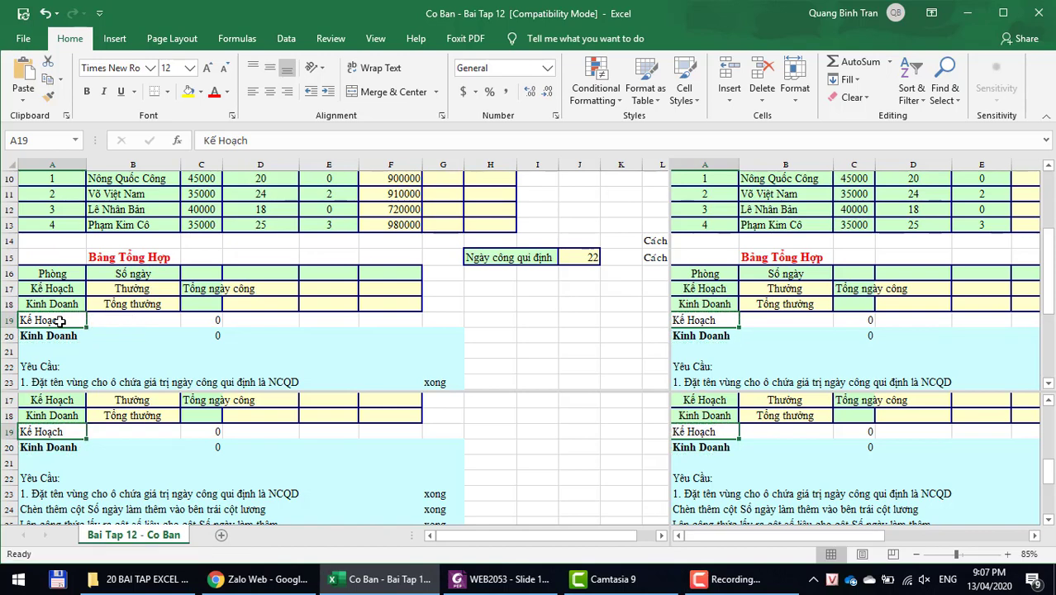
left_click_drag(59, 322, 60, 333)
key("Delete")
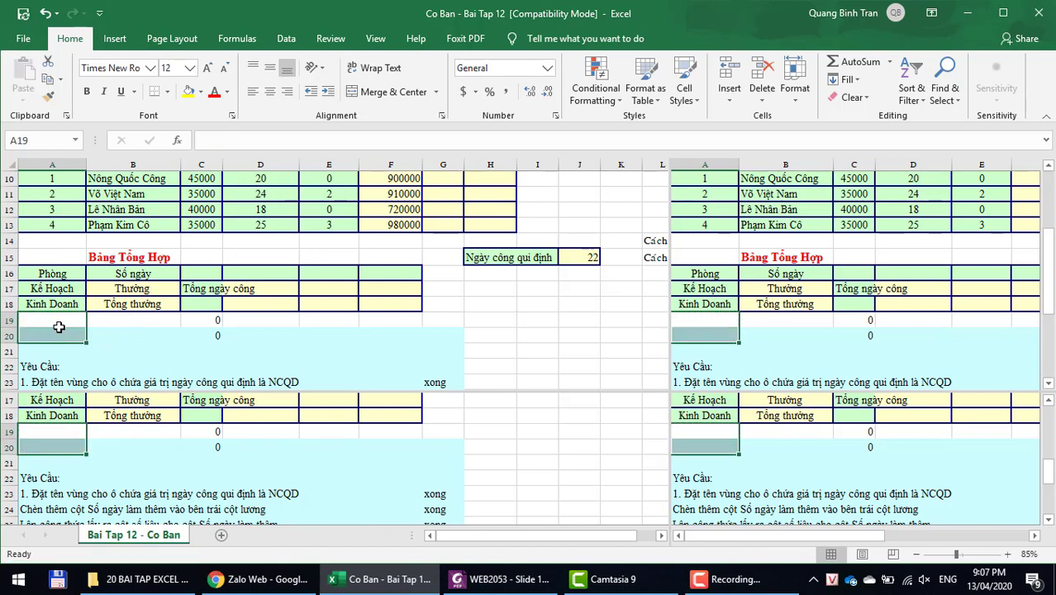
left_click(59, 322)
left_click(76, 272)
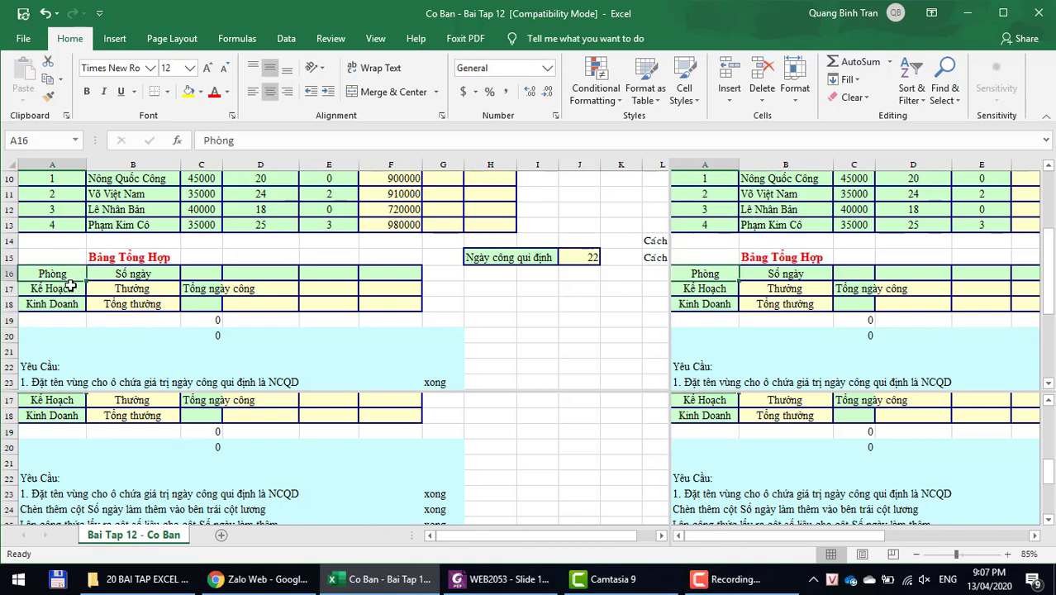
left_click(72, 286)
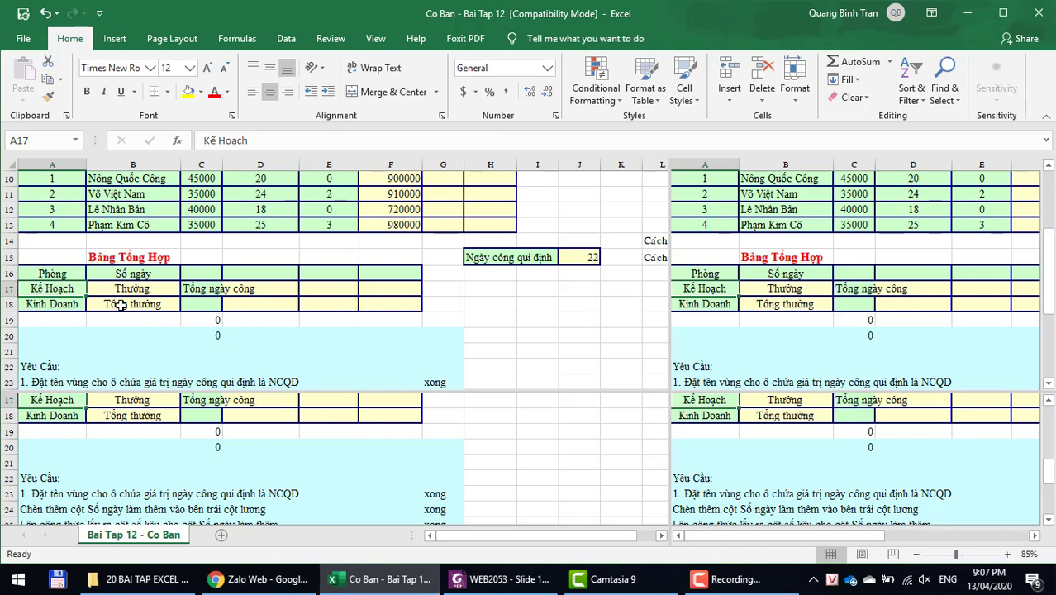
left_click(121, 304)
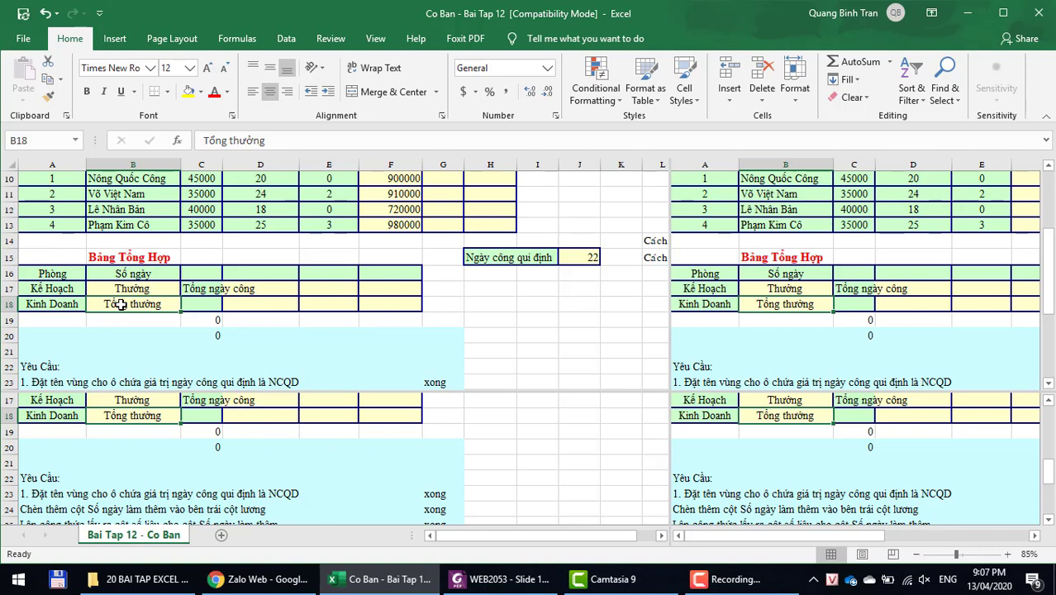
- Enter the label 'Tổng thưởng:' in H17 and widen column J beside it
left_click(485, 290)
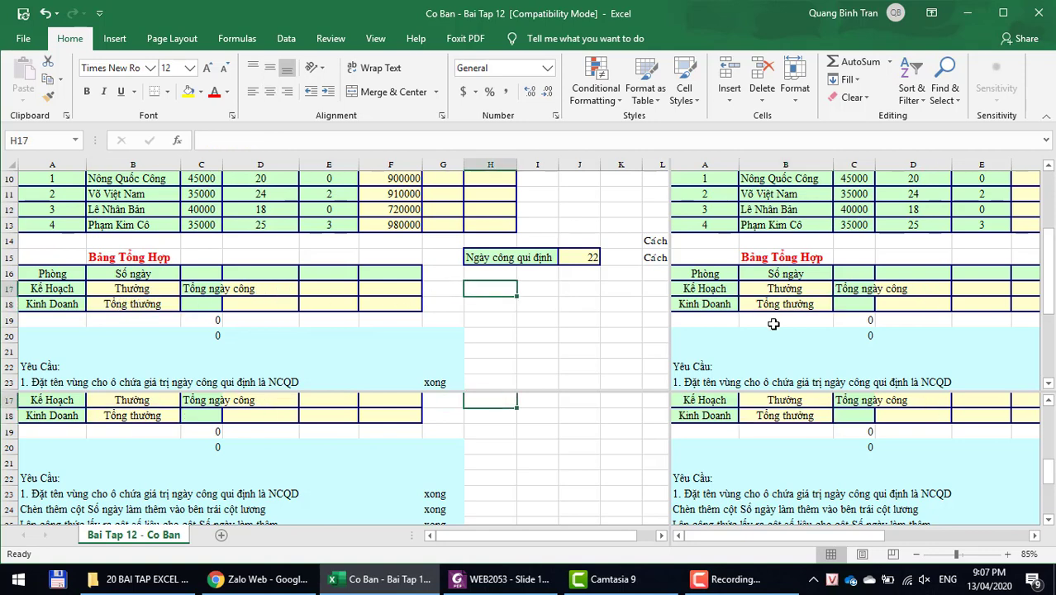
type("Tô")
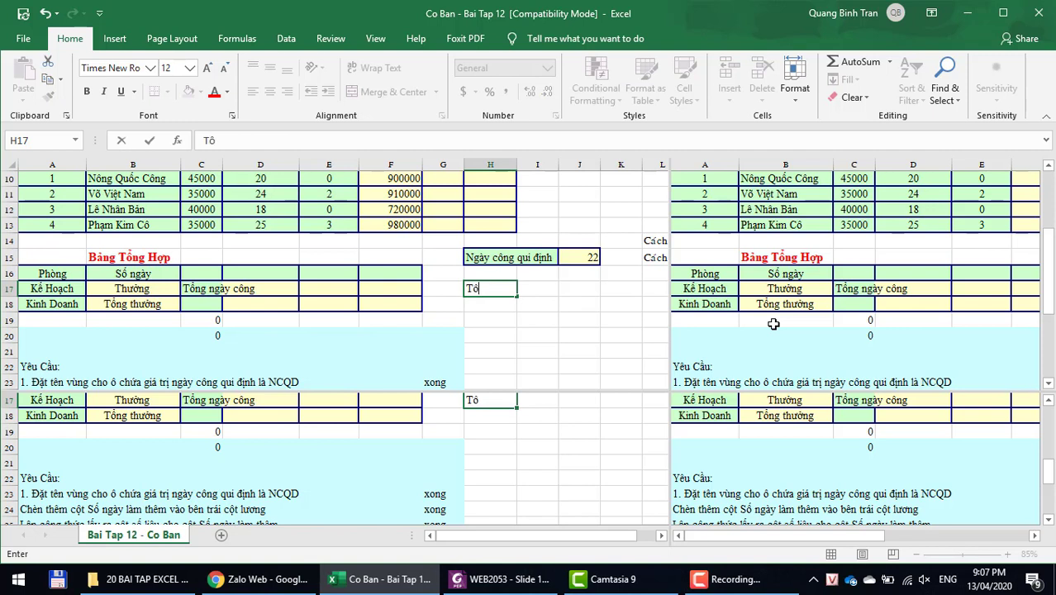
type("thươ")
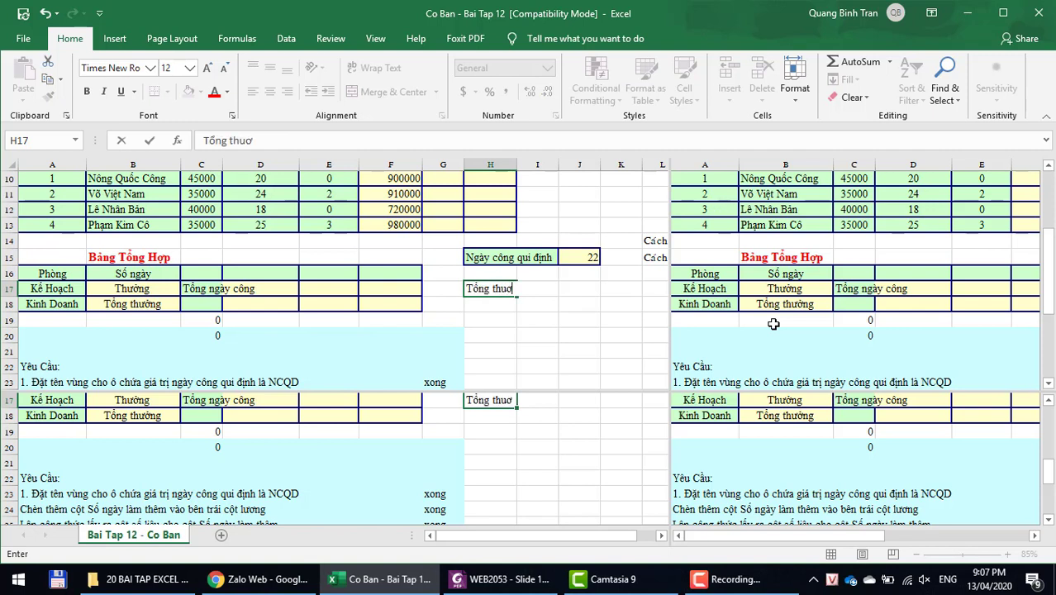
type("ngf")
type(":")
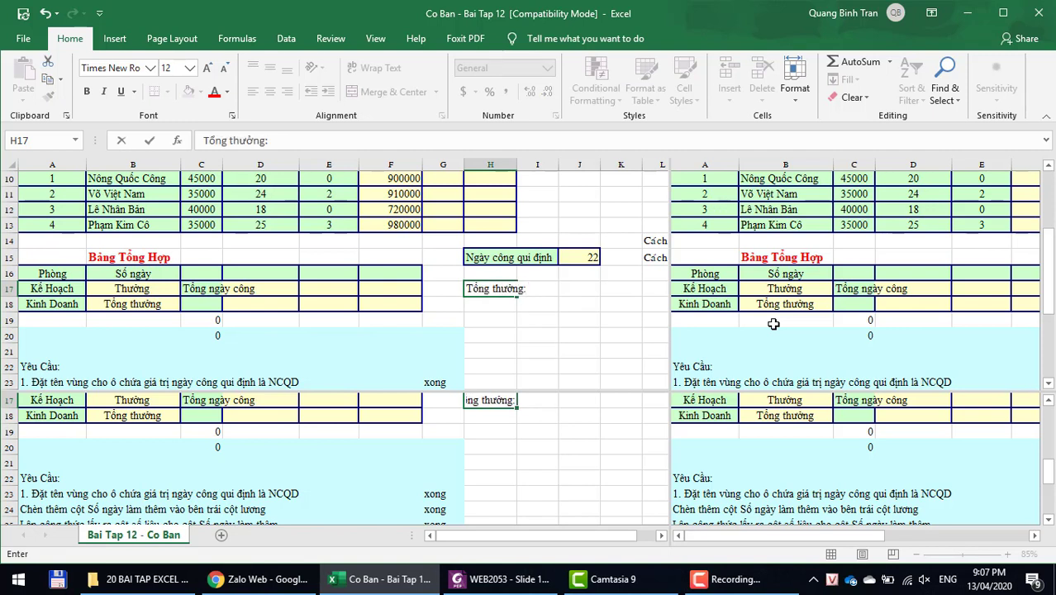
key("Tab")
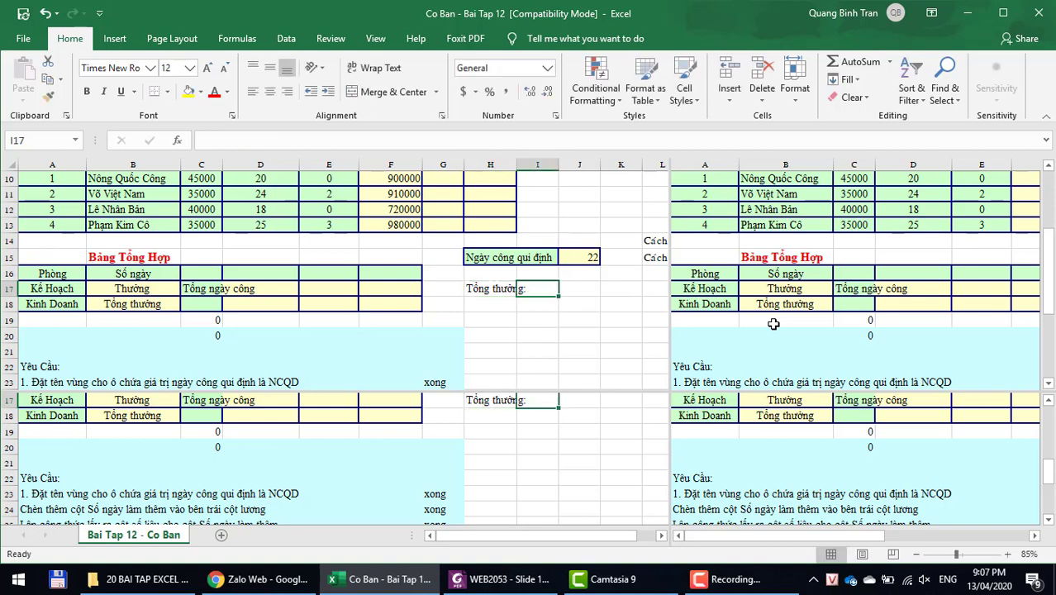
key("Right")
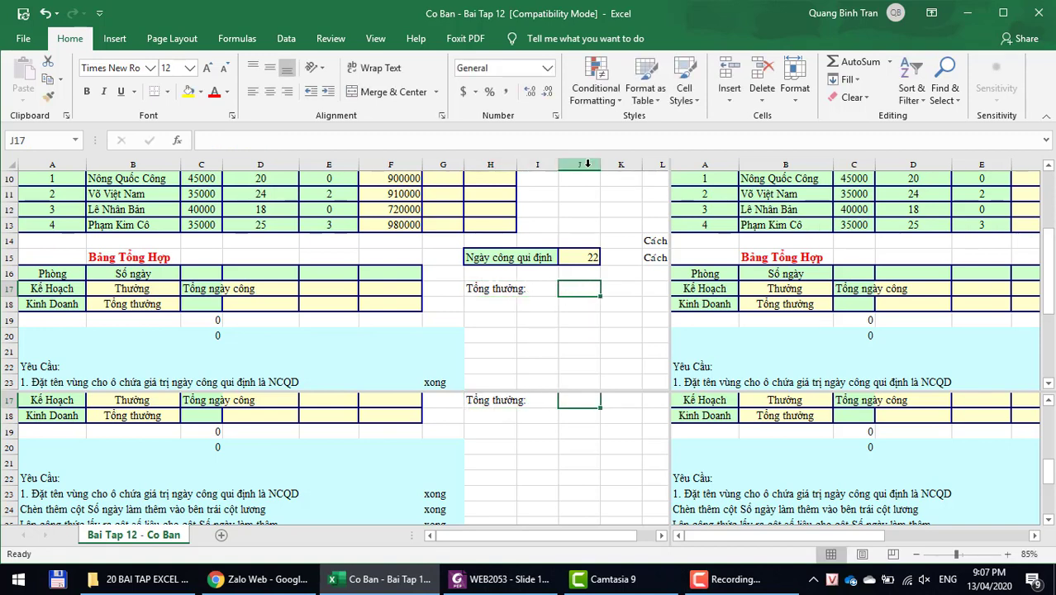
left_click_drag(600, 165, 613, 168)
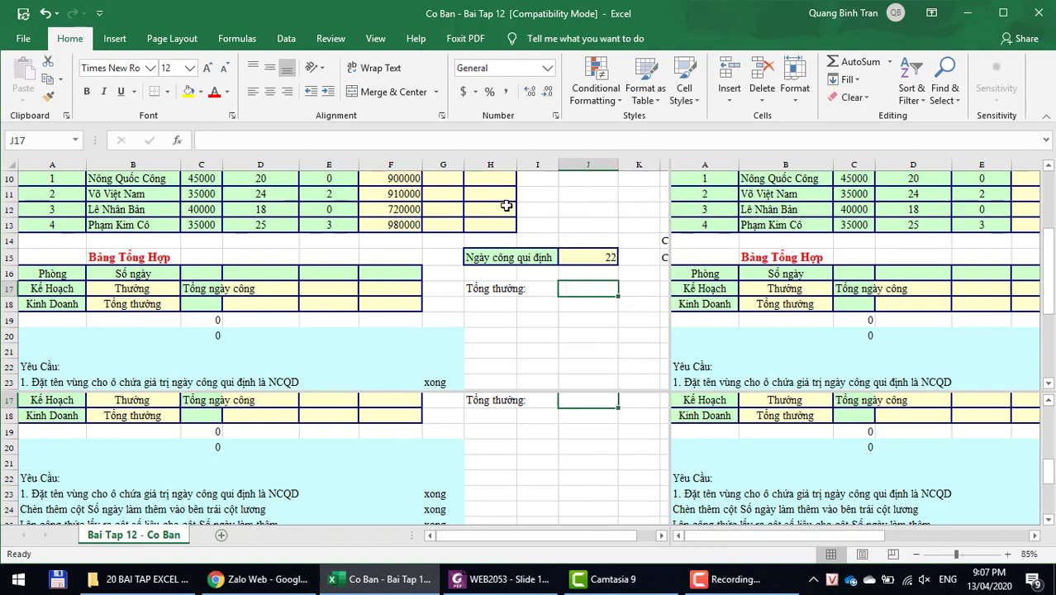
- Give the F10:F13 salaries Comma Style with no decimal places
left_click(399, 227)
scroll(399, 226, "up", 1)
scroll(405, 248, "up", 1)
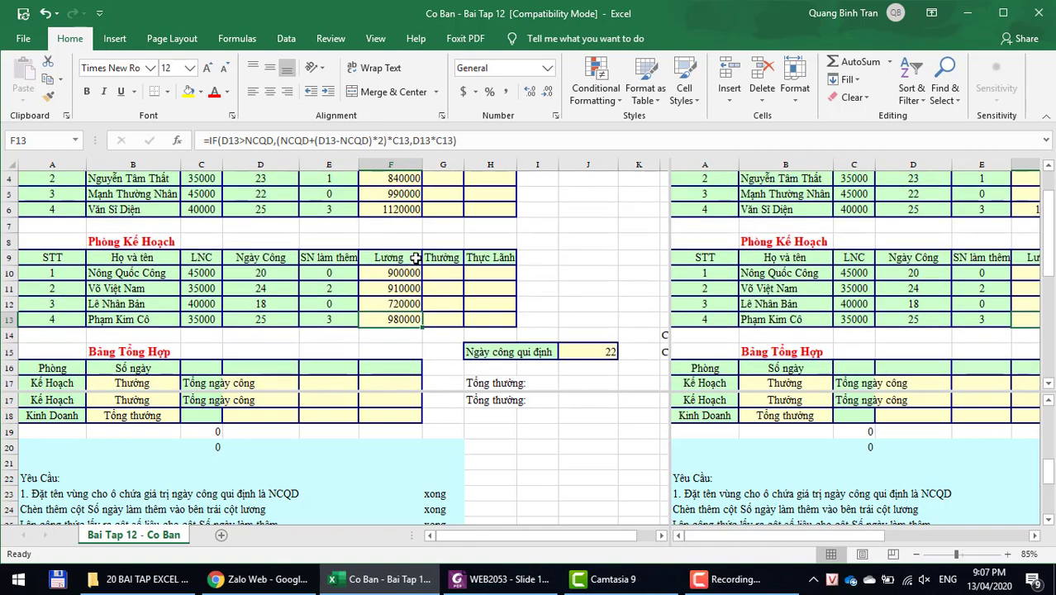
left_click(405, 273, "shift")
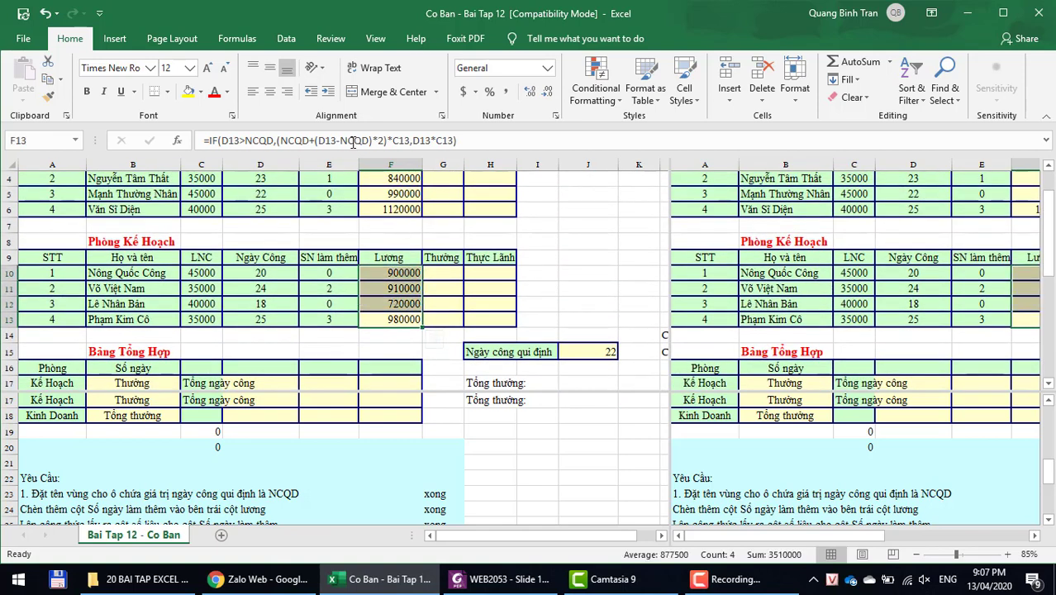
left_click(505, 92)
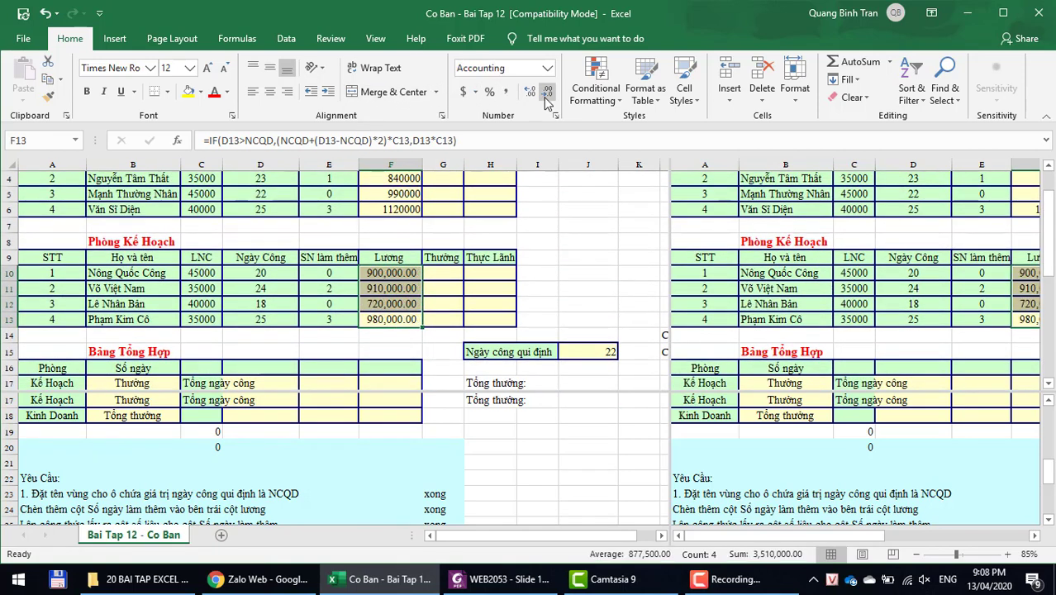
left_click(546, 99)
left_click(546, 100)
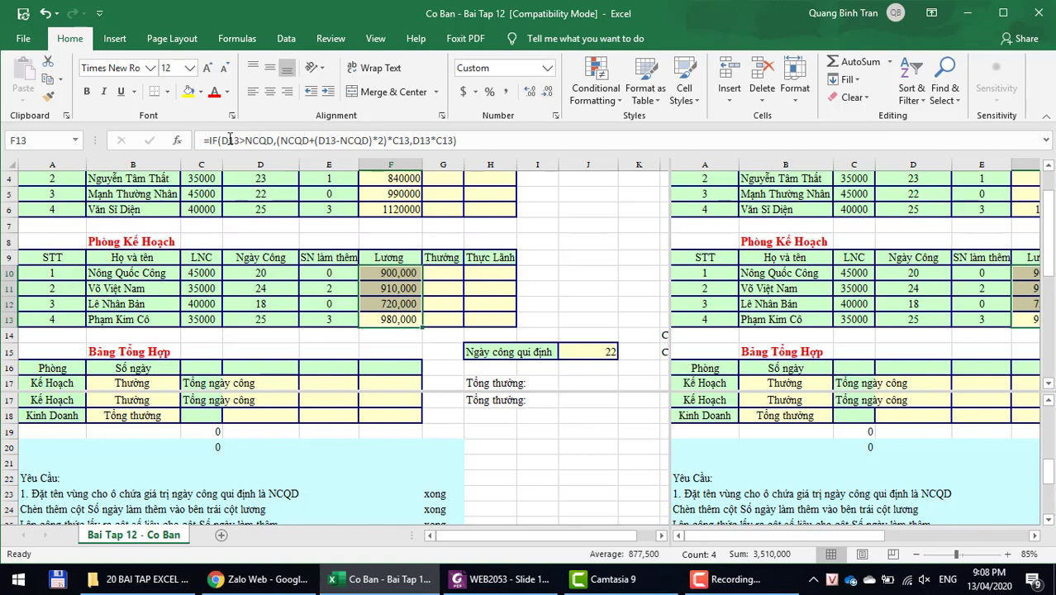
- Copy that salary number format onto F3:F6 with Format Painter
left_click(49, 97)
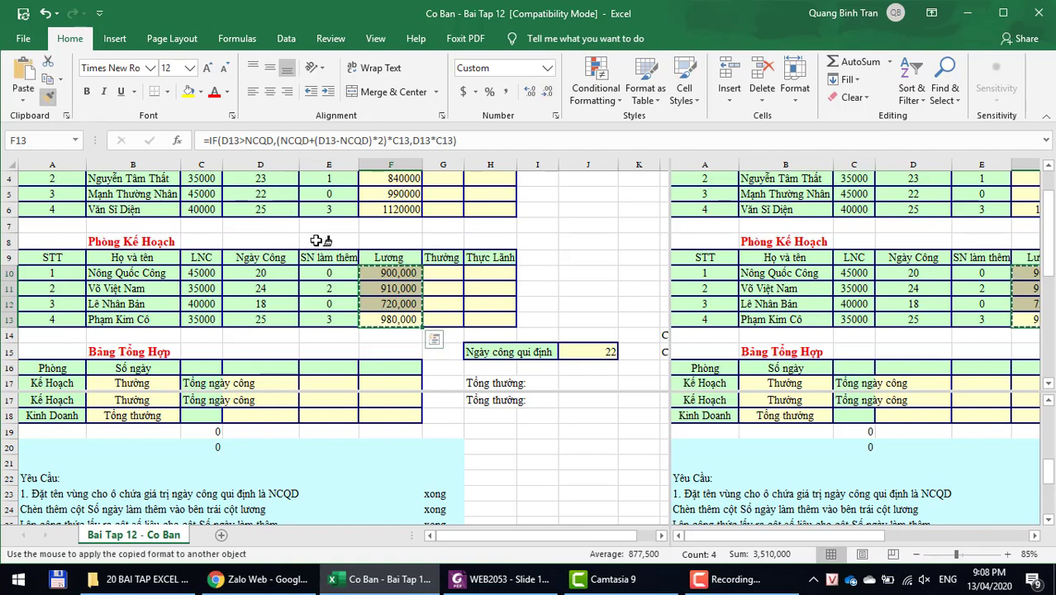
scroll(355, 256, "up", 1)
left_click_drag(392, 224, 391, 270)
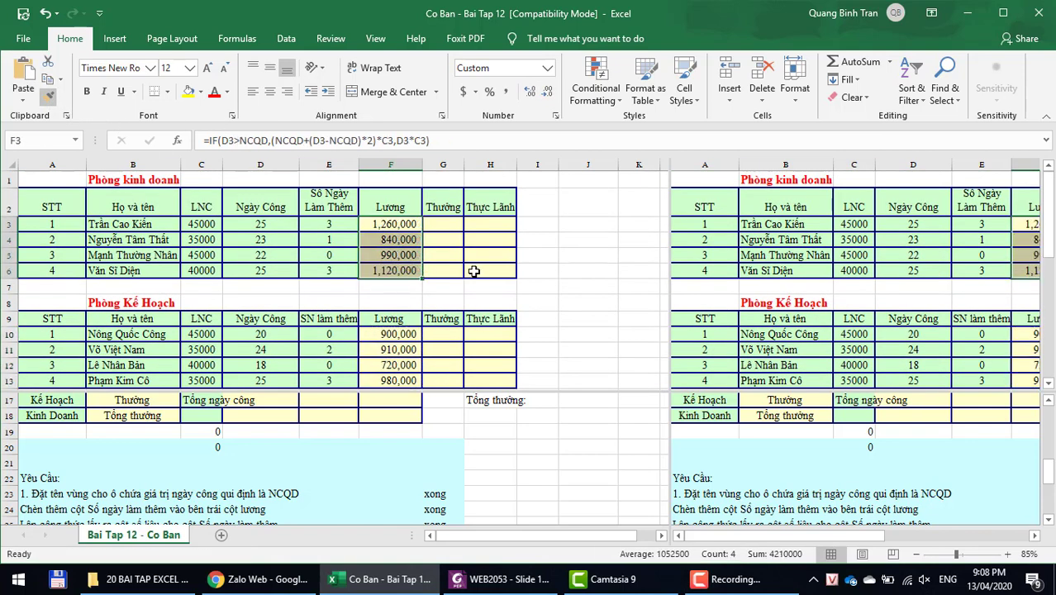
left_click(559, 269)
scroll(535, 323, "down", 1)
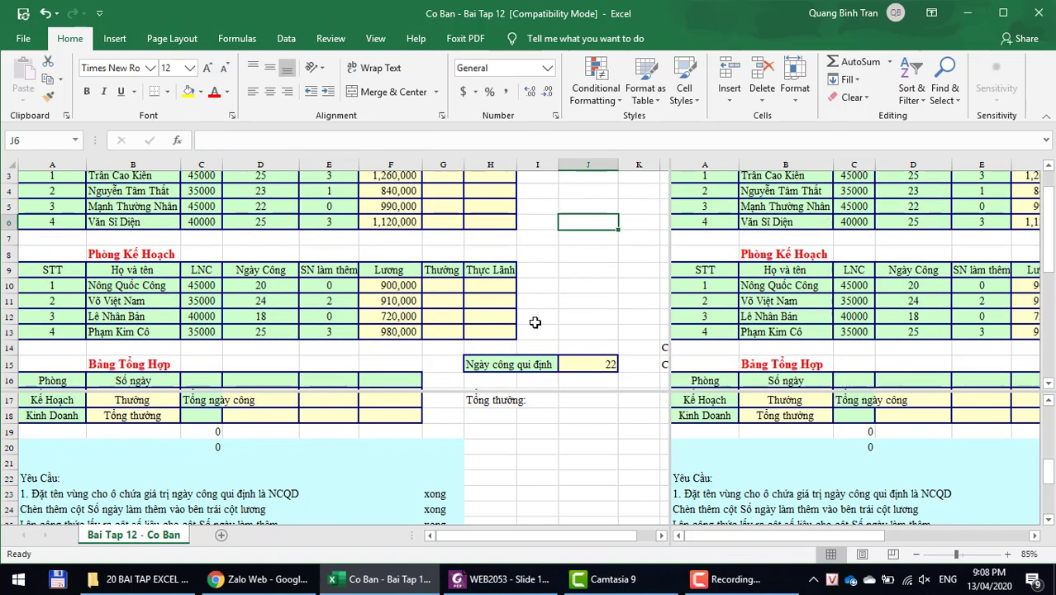
scroll(537, 340, "down", 1)
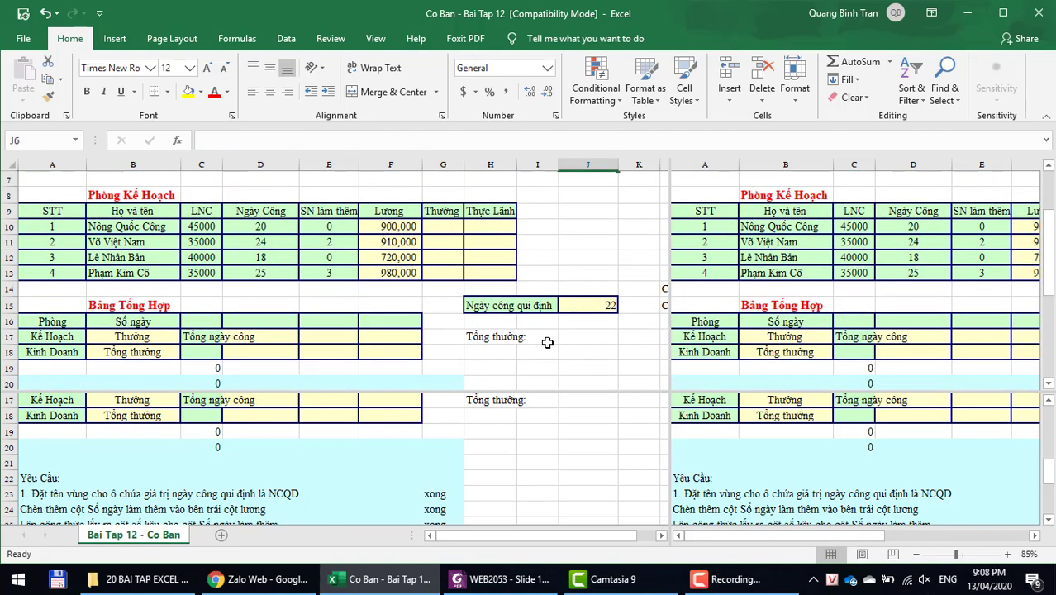
- Enter 10000000 in J17 in Comma Style with no decimals, widening column J to fit
left_click(574, 338)
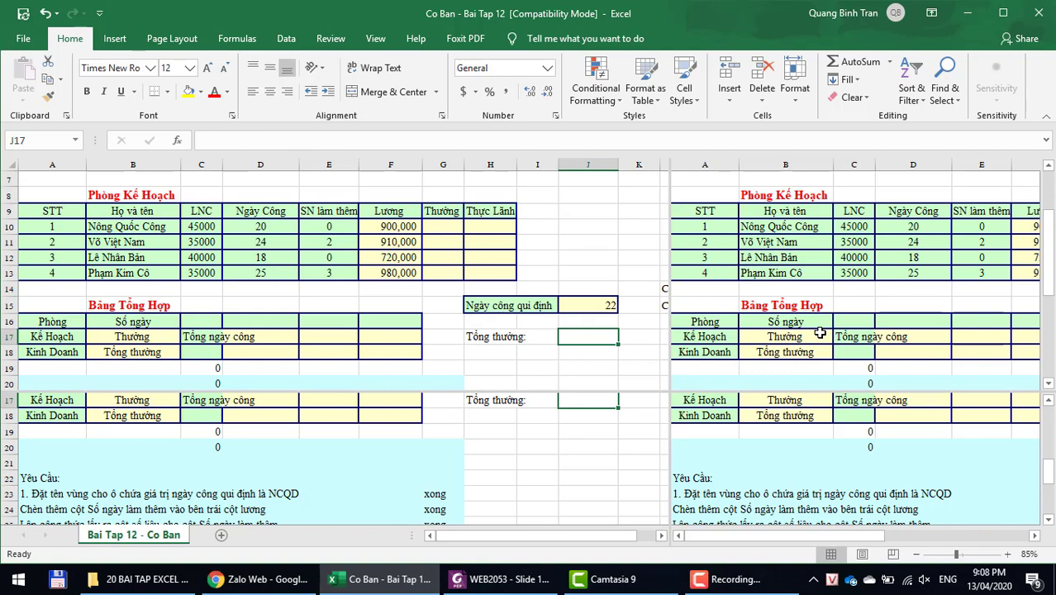
type("10")
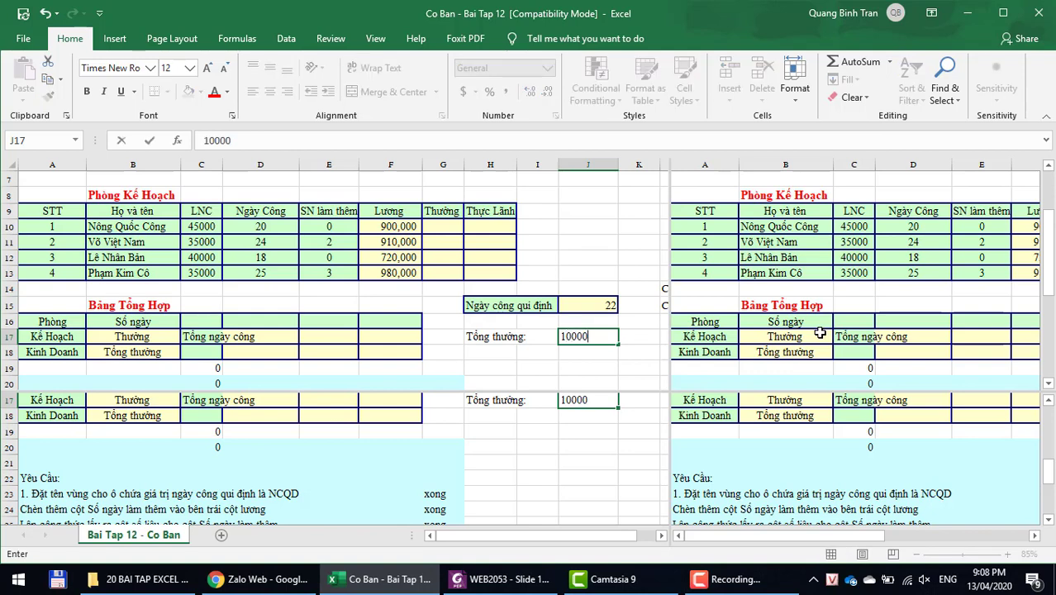
type("000")
key("Return")
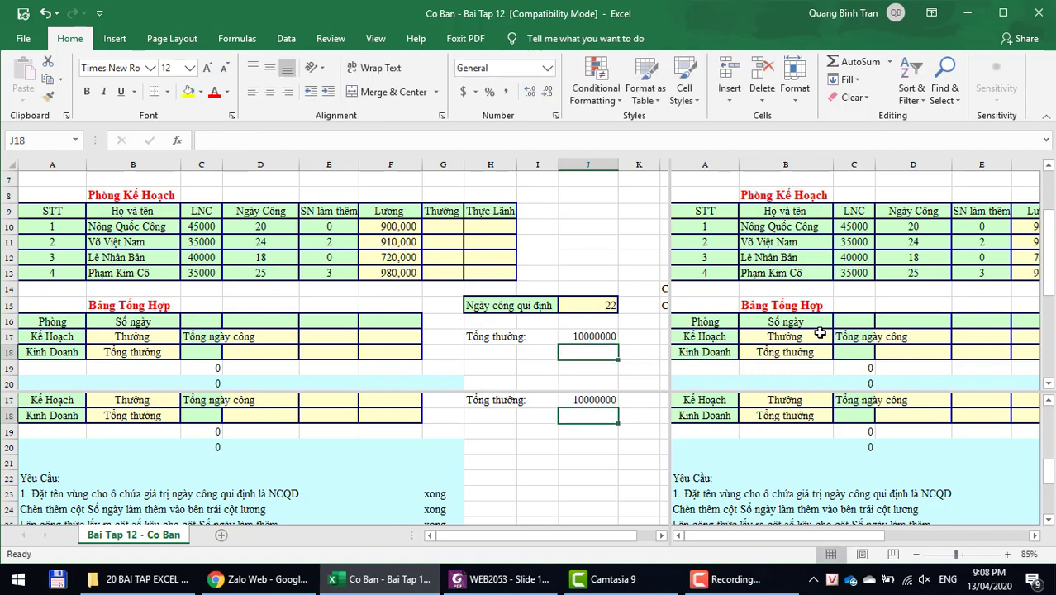
left_click(578, 336)
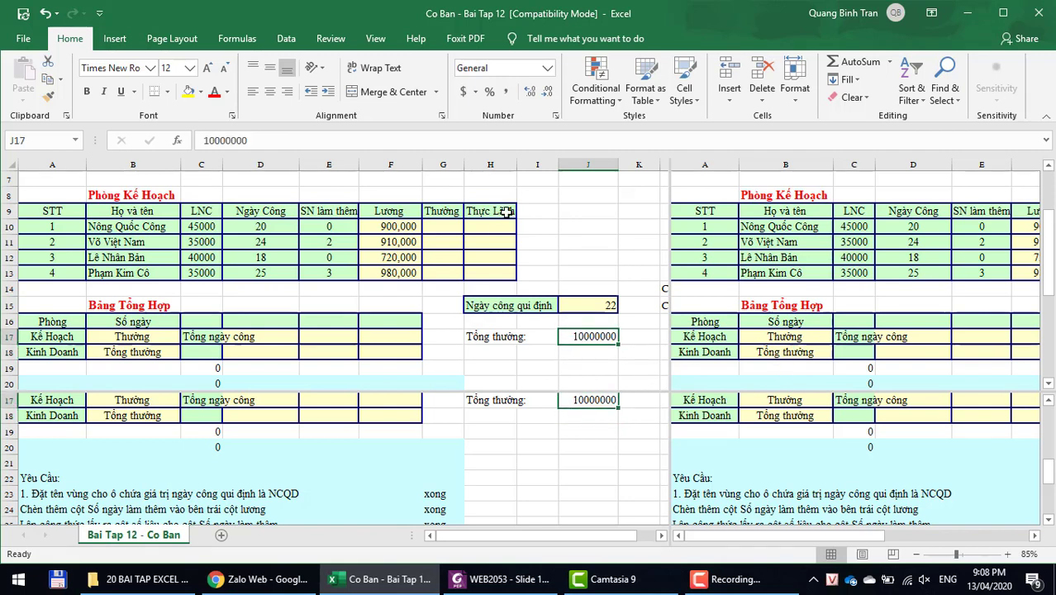
left_click(506, 93)
left_click(545, 93)
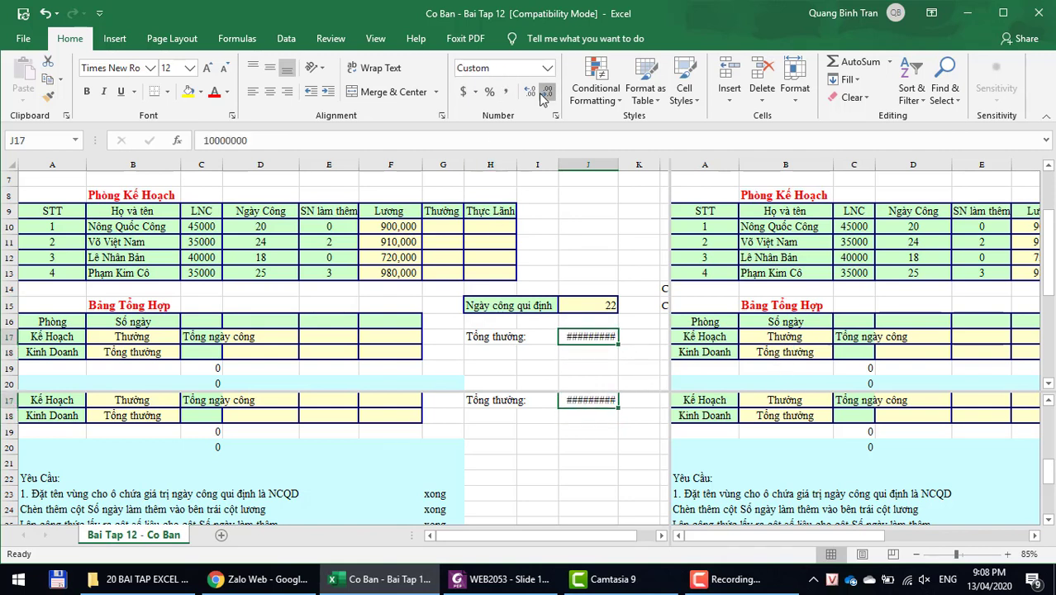
left_click(546, 93)
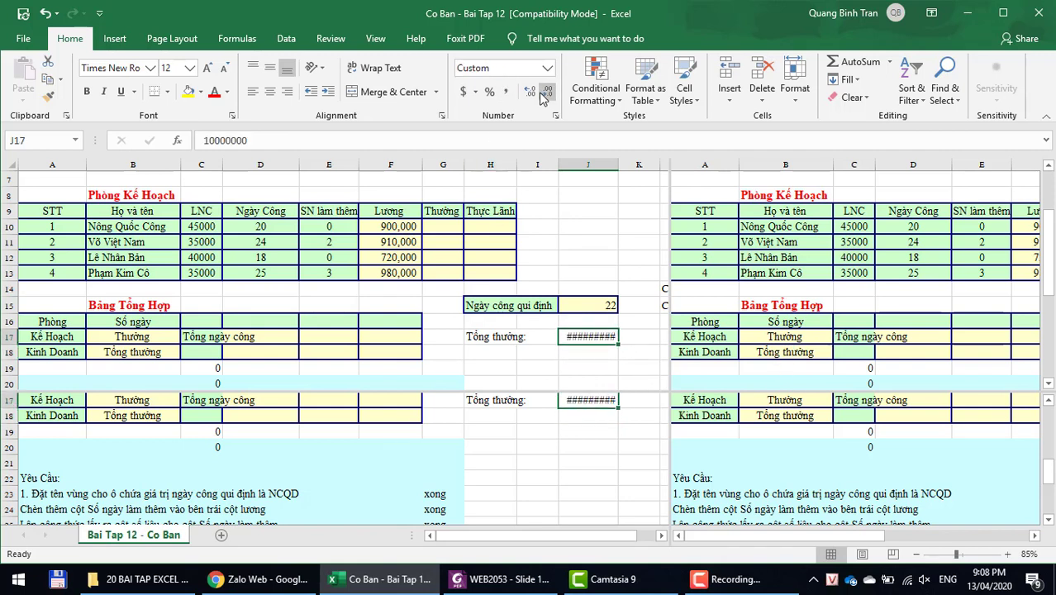
left_click(616, 162)
left_click_drag(616, 162, 627, 165)
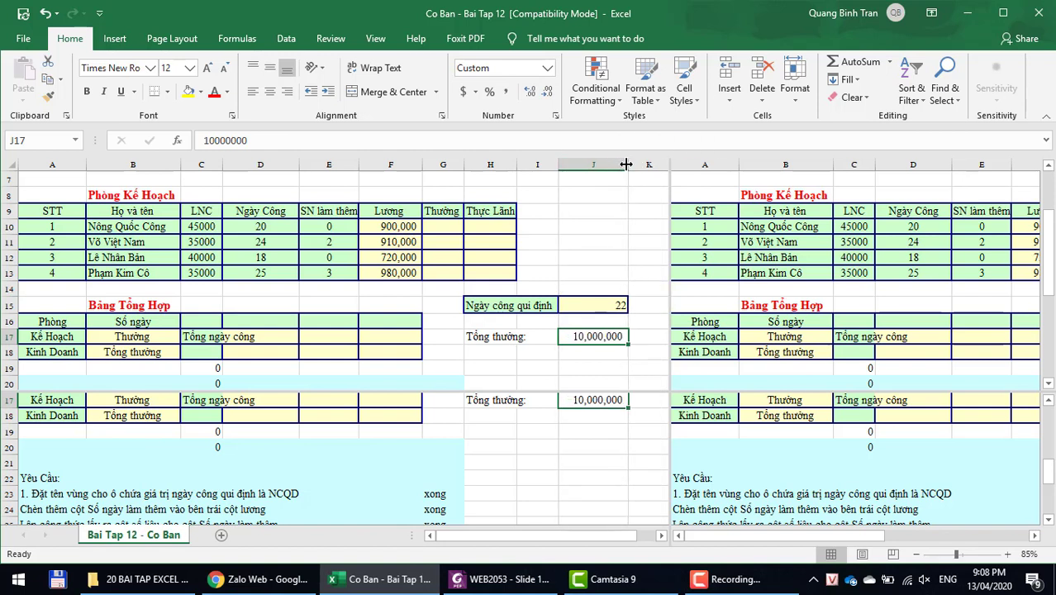
left_click(597, 368)
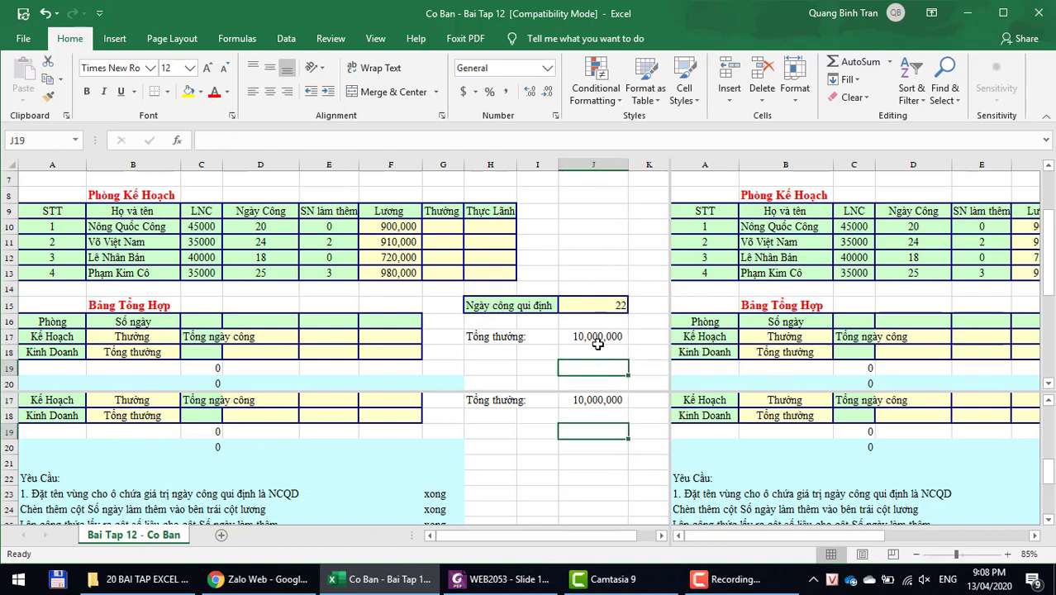
- Clear the stray labels Thưởng in B17, Tổng thưởng in B18 and Tổng ngày công in C17
left_click(597, 344)
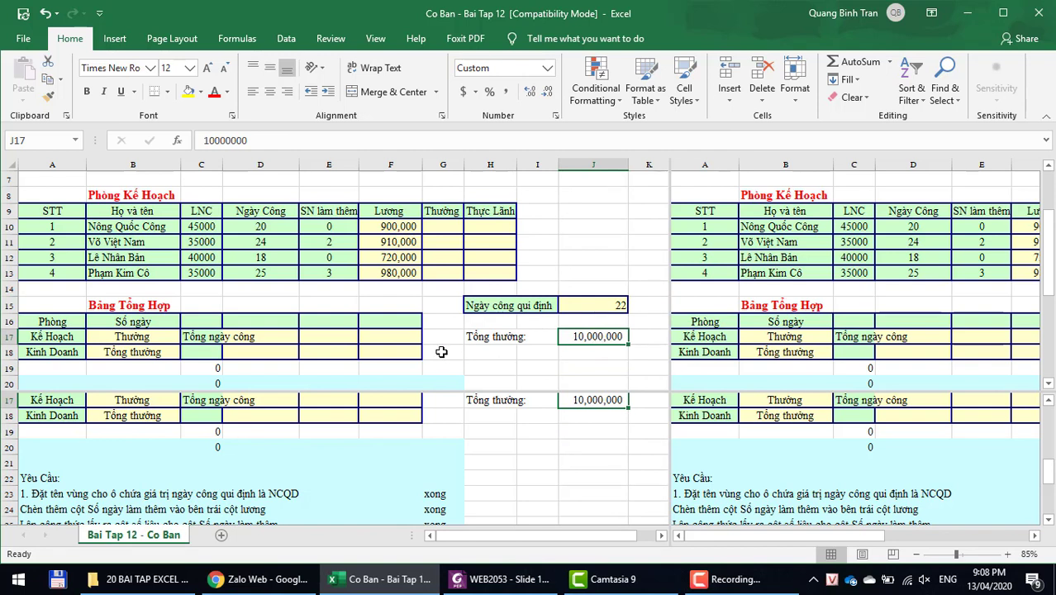
left_click(138, 333)
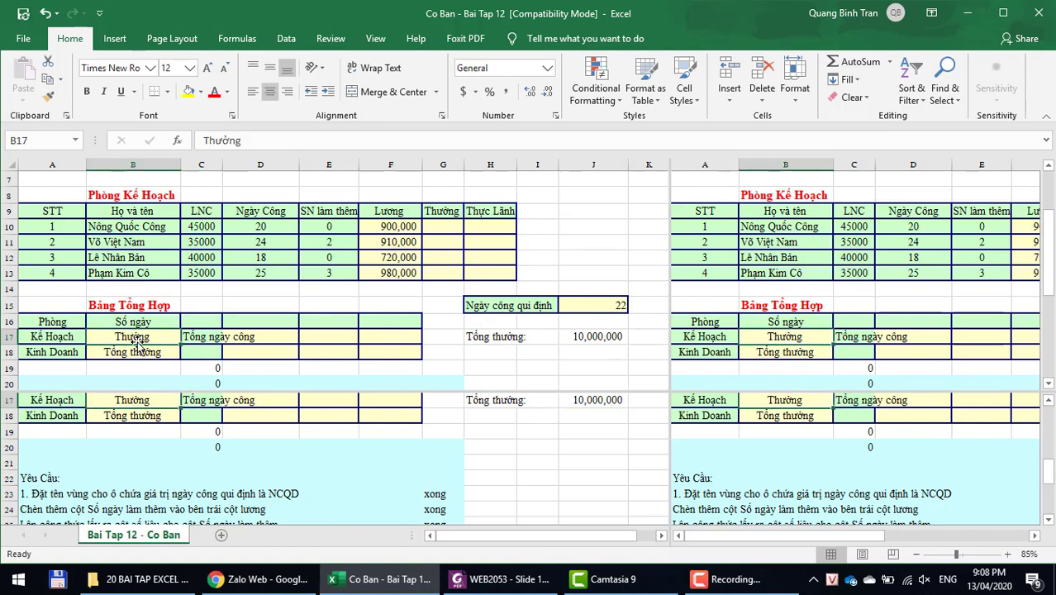
key("Delete")
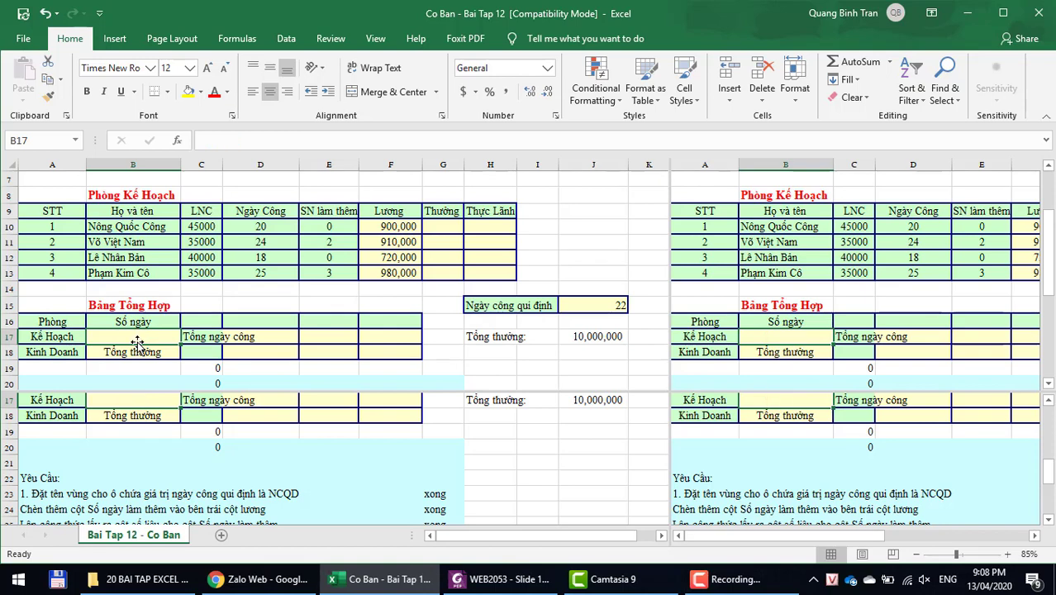
key("Down")
key("Delete")
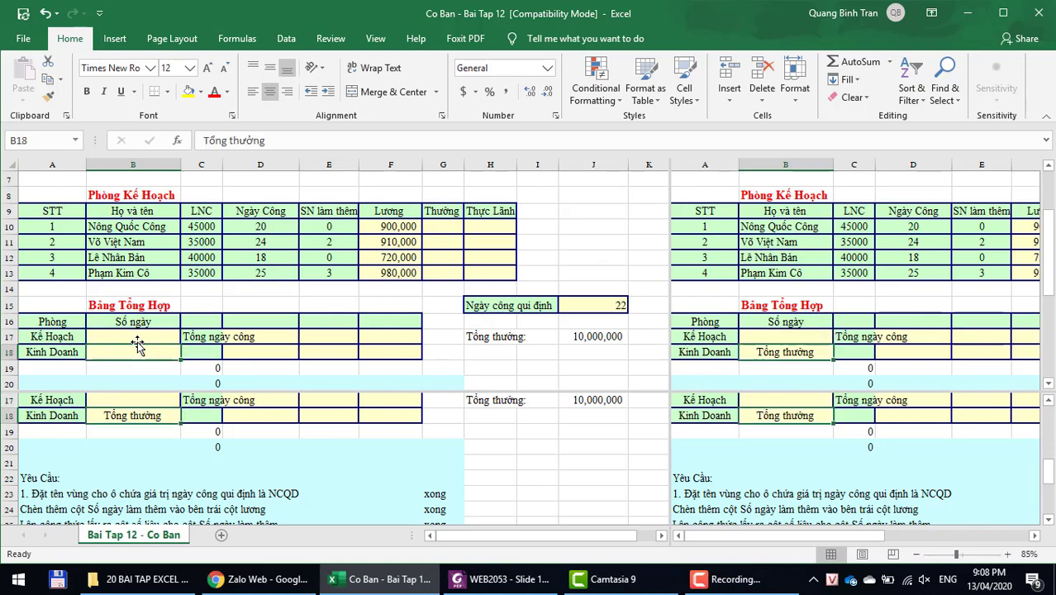
key("Right")
key("Up")
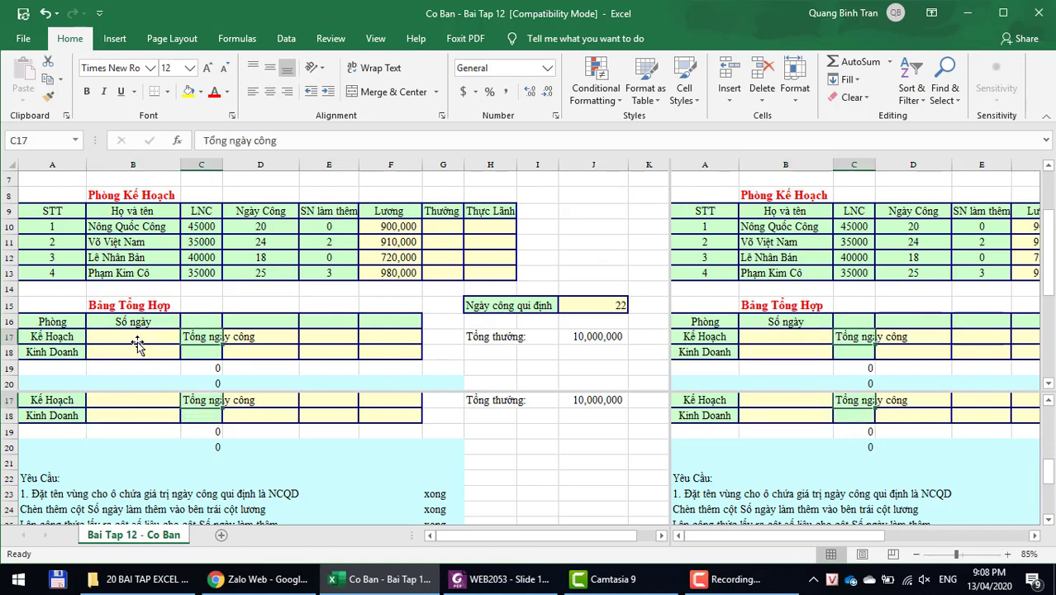
key("Delete")
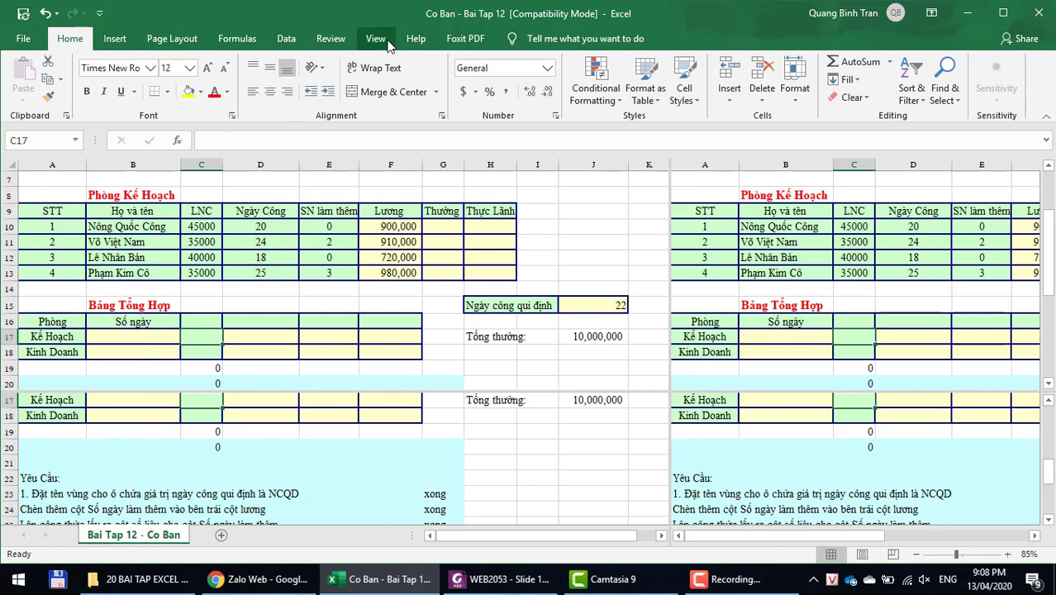
- Remove the window split and enter =SUM(E10:E13) in B17 for Kế Hoạch's 5 overtime days
left_click(376, 38)
left_click(559, 62)
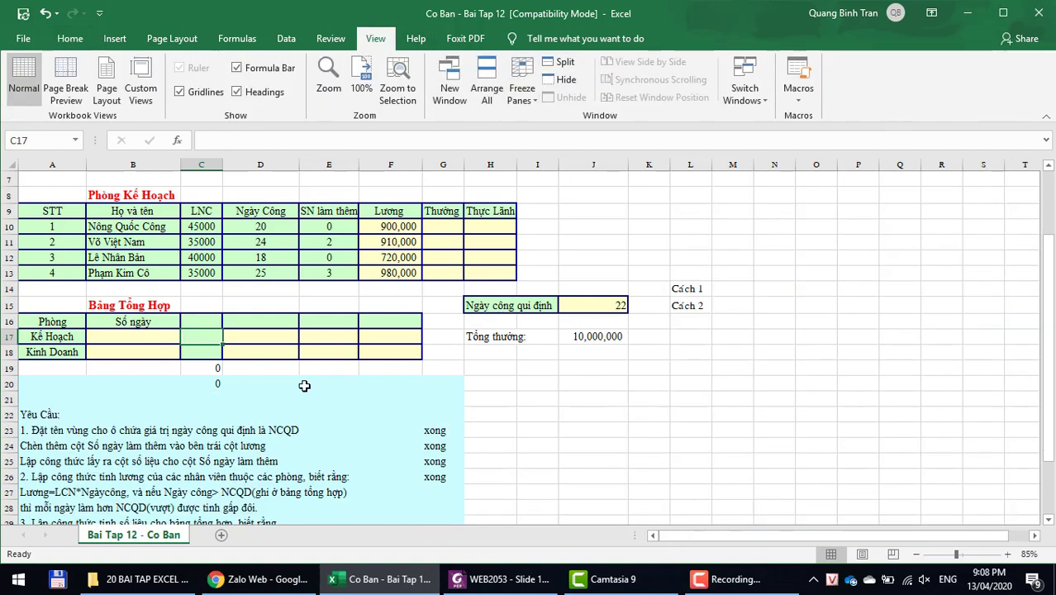
left_click(147, 342)
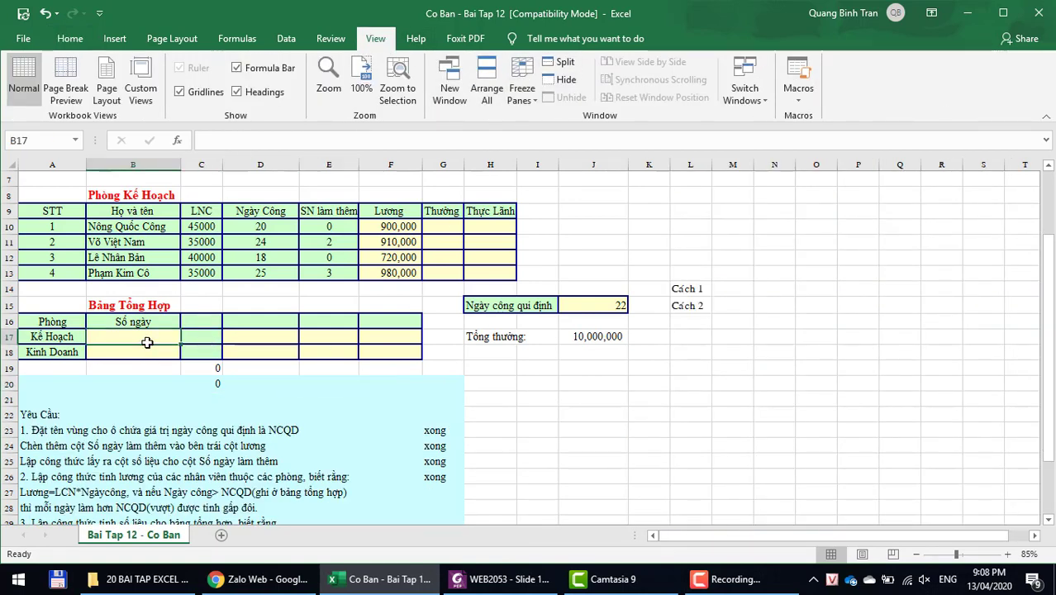
type("=")
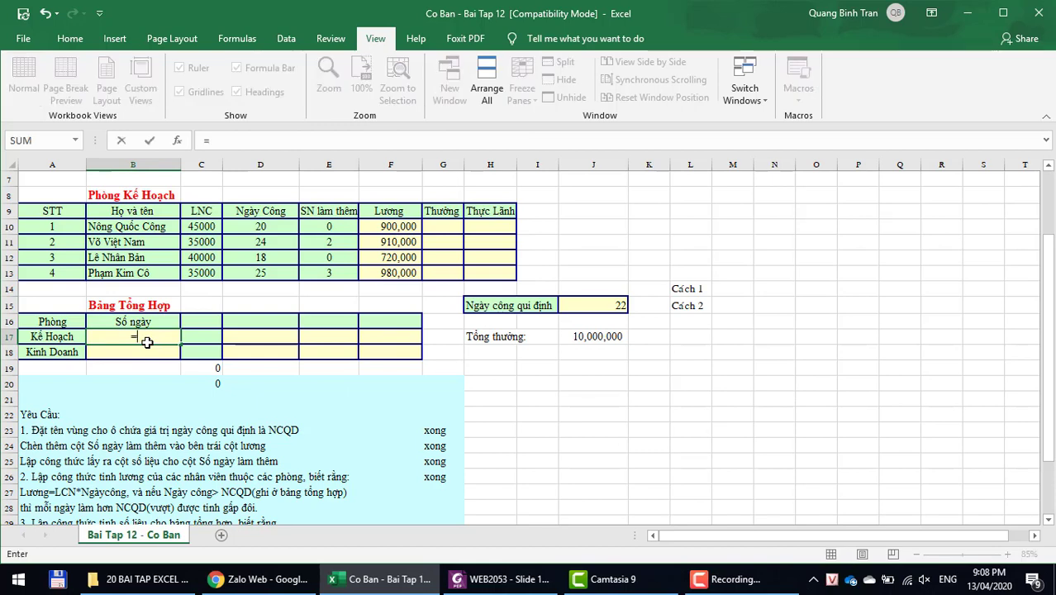
type("sum(")
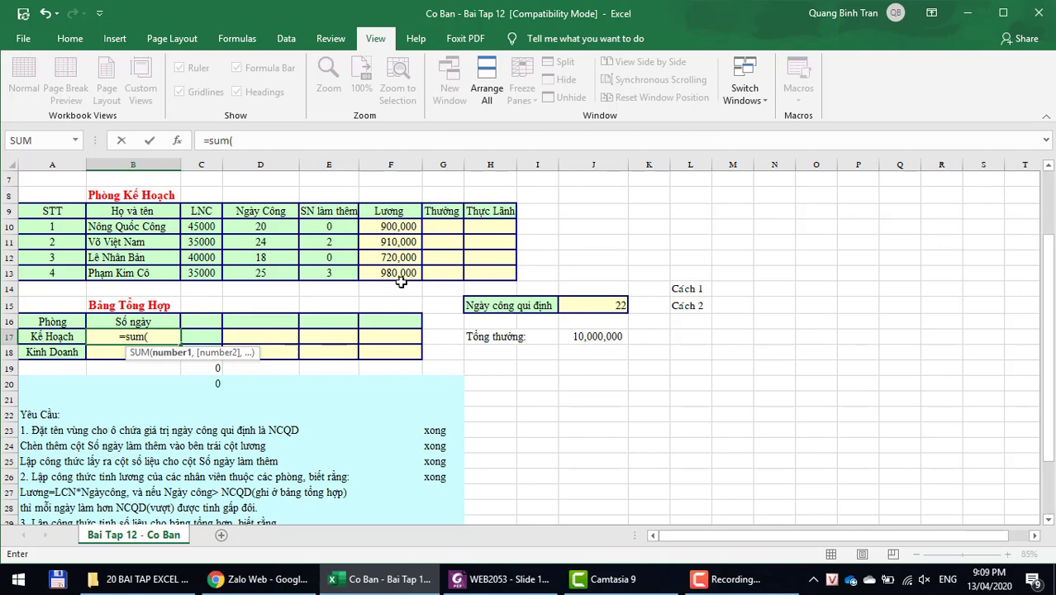
scroll(400, 281, "up", 1)
scroll(357, 232, "up", 1)
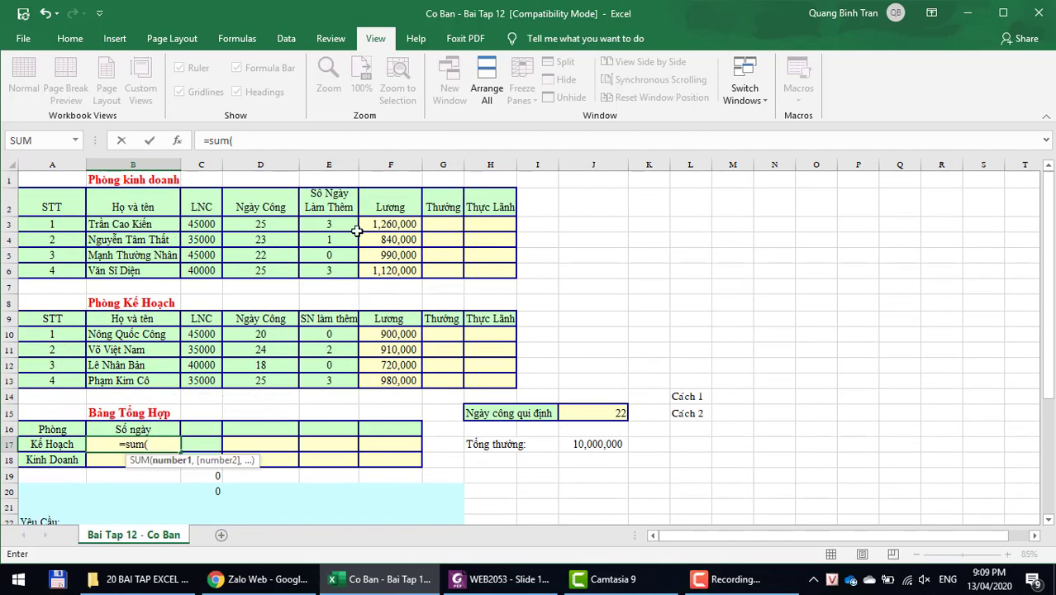
left_click_drag(345, 230, 340, 266)
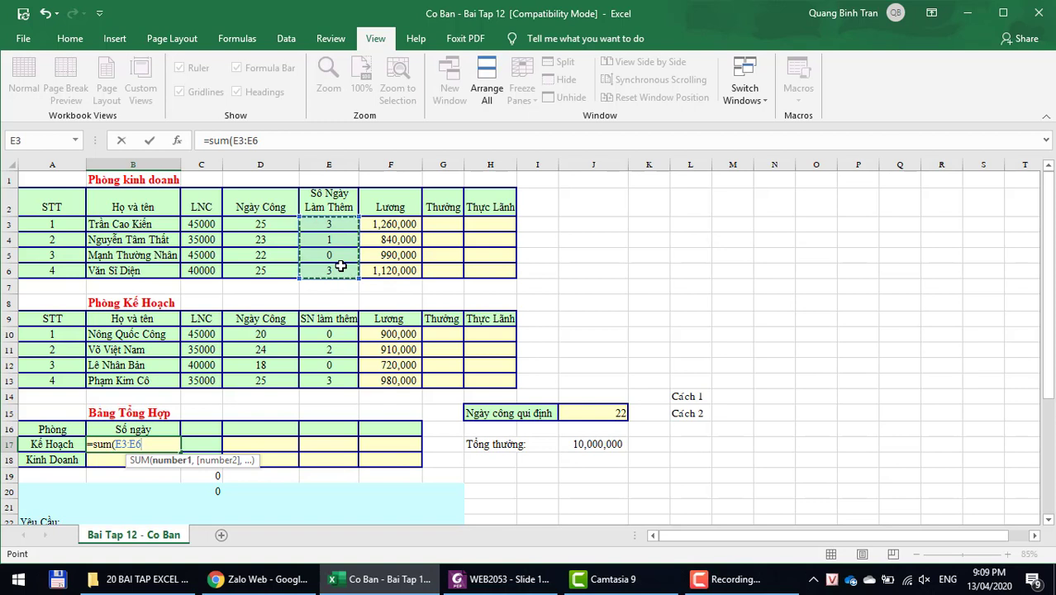
left_click_drag(336, 337, 332, 379)
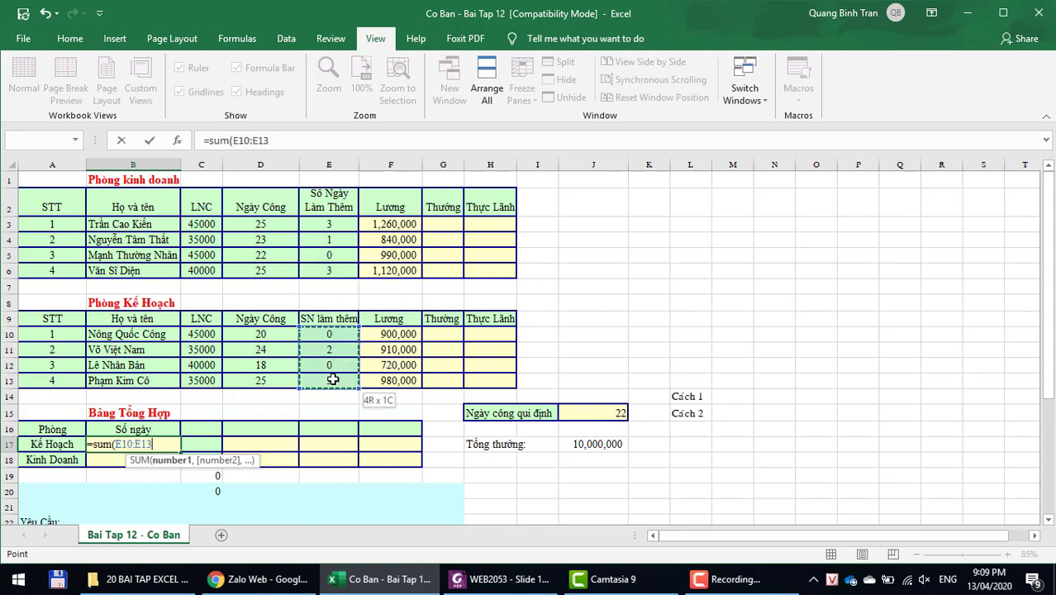
key("Return")
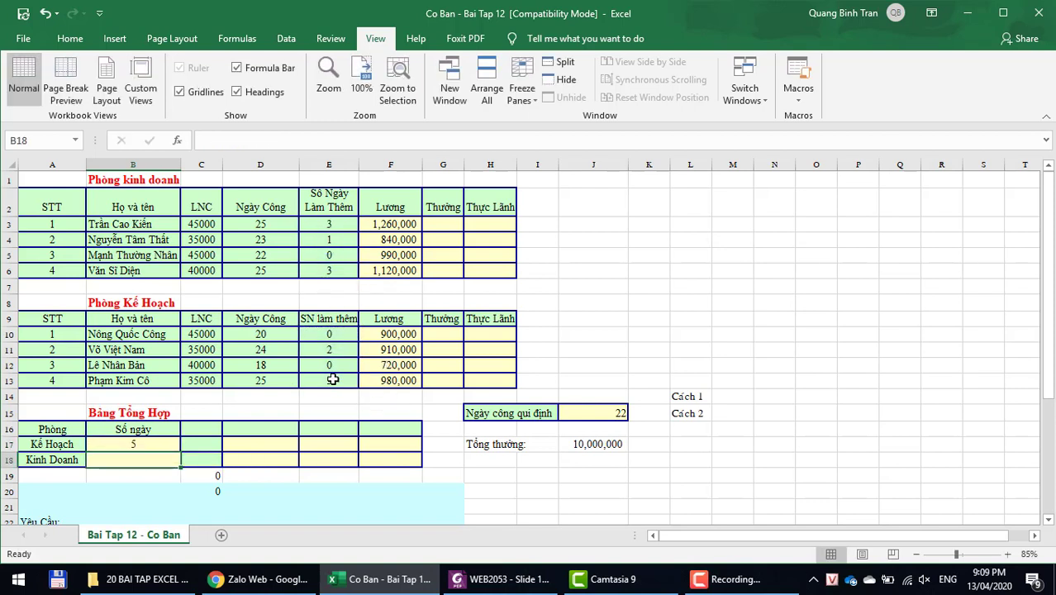
- Enter =SUM(E3:E6) in B18 for Kinh Doanh's 7 overtime days
type("=sum(")
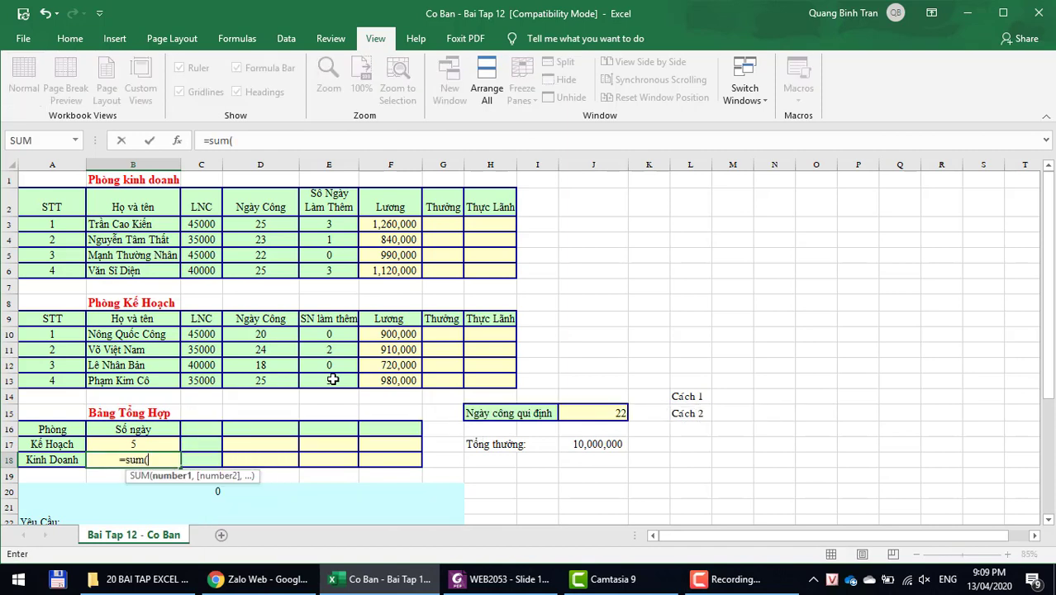
left_click_drag(328, 225, 324, 272)
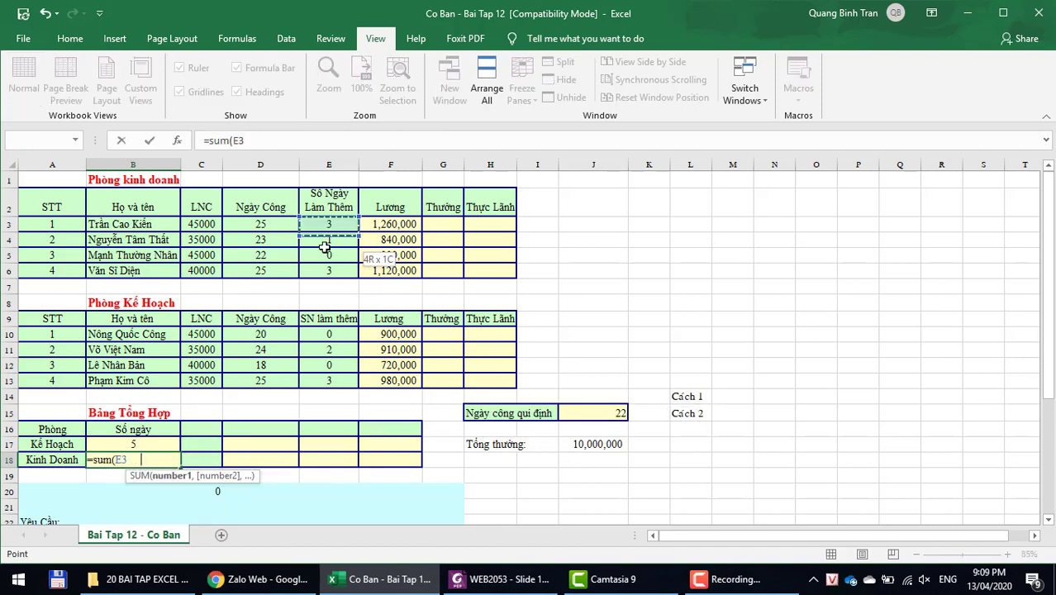
key("Return")
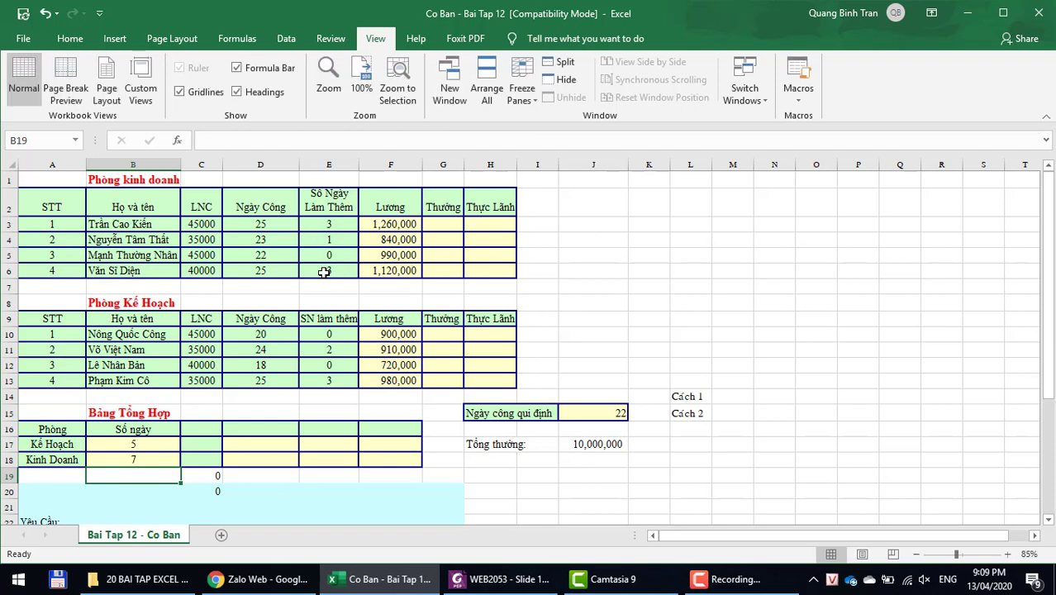
- Insert a blank row at row 20 below the summary table
scroll(47, 373, "down", 1)
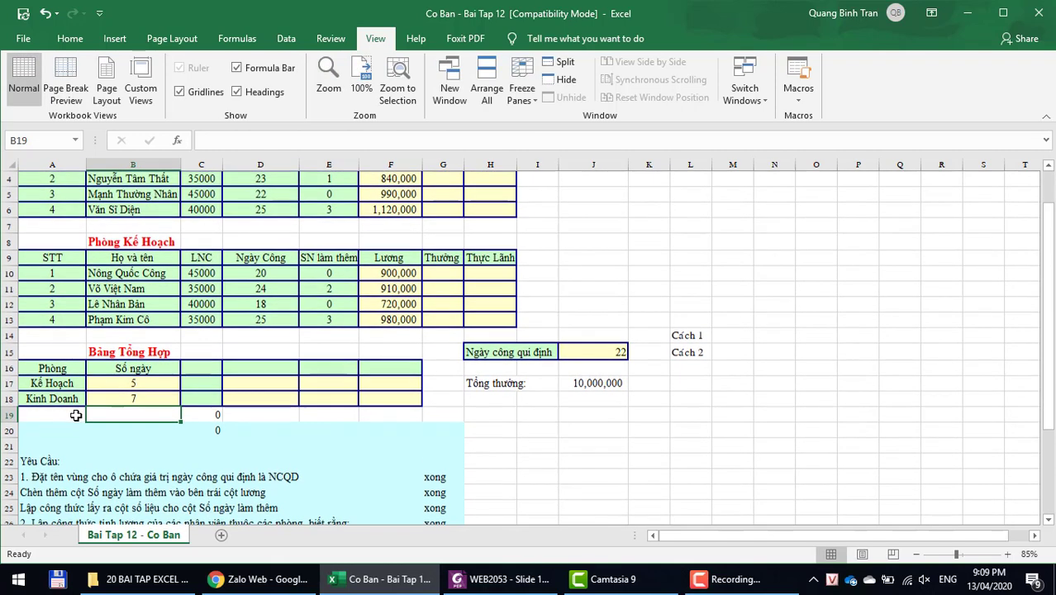
right_click(15, 415)
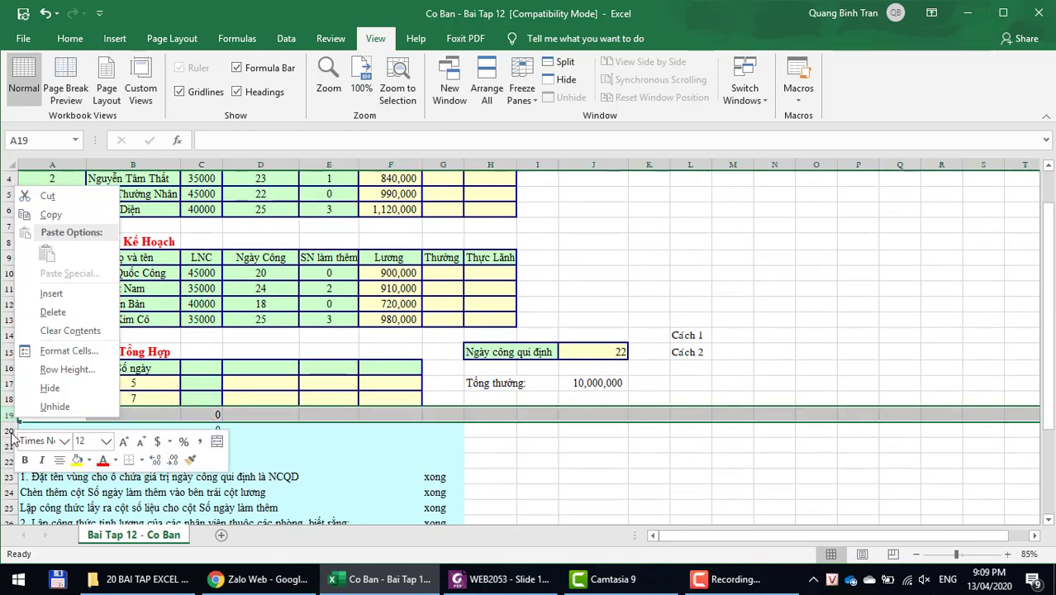
left_click(14, 431)
right_click(12, 430)
left_click(47, 306)
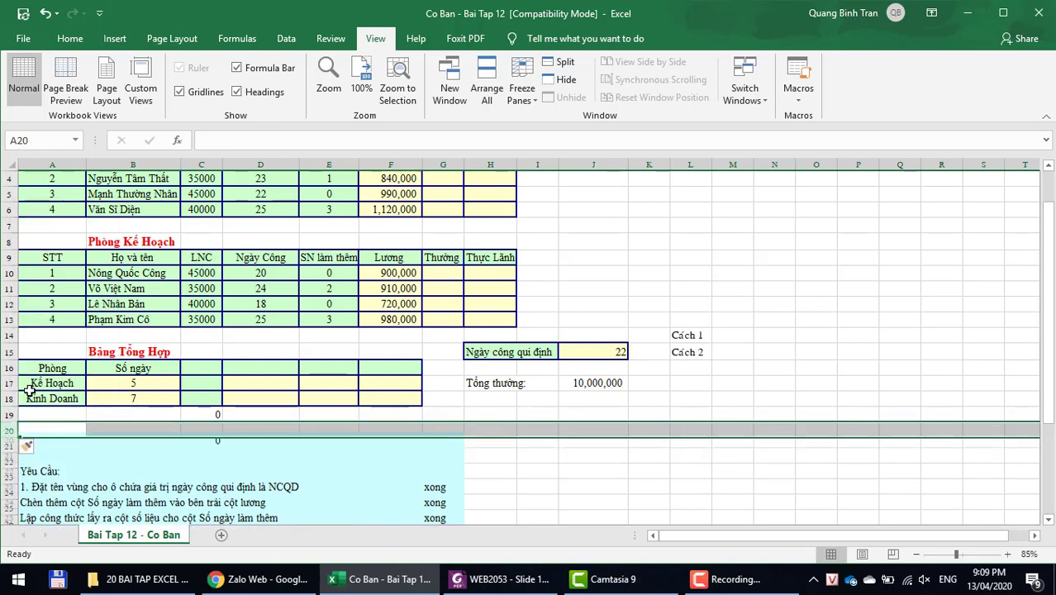
- Label A19 'Tổng', clear the stray 0 in C19, and total B17:B18 in B19 to 12
left_click(35, 415)
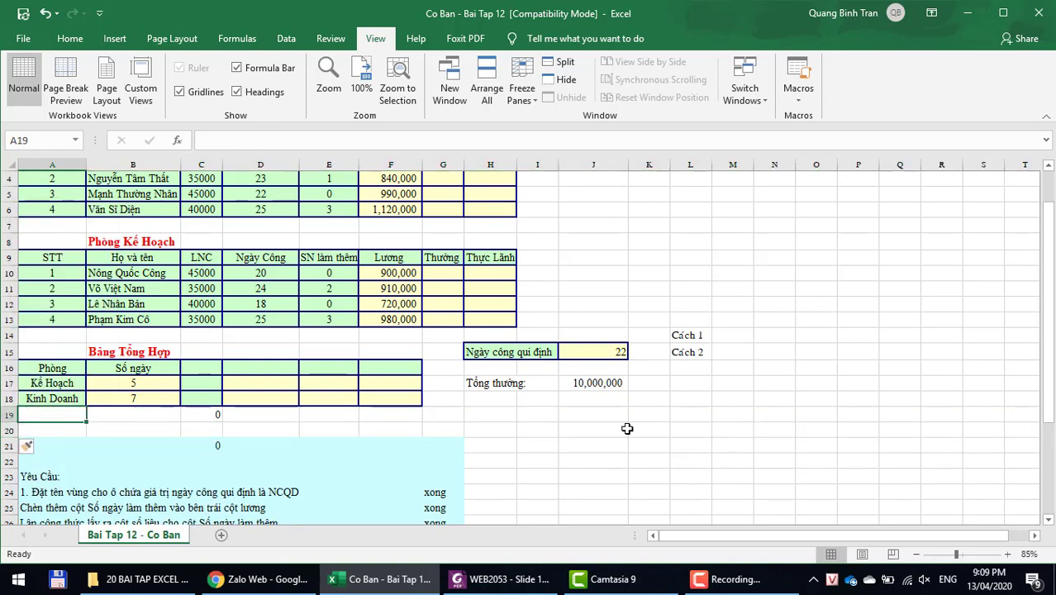
type("Tổng")
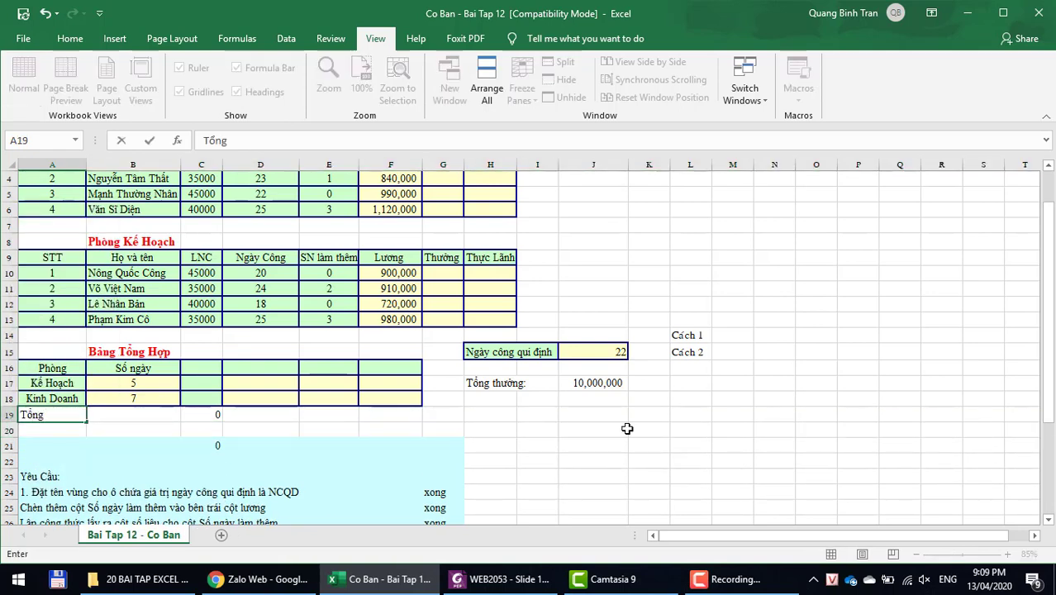
key("Tab")
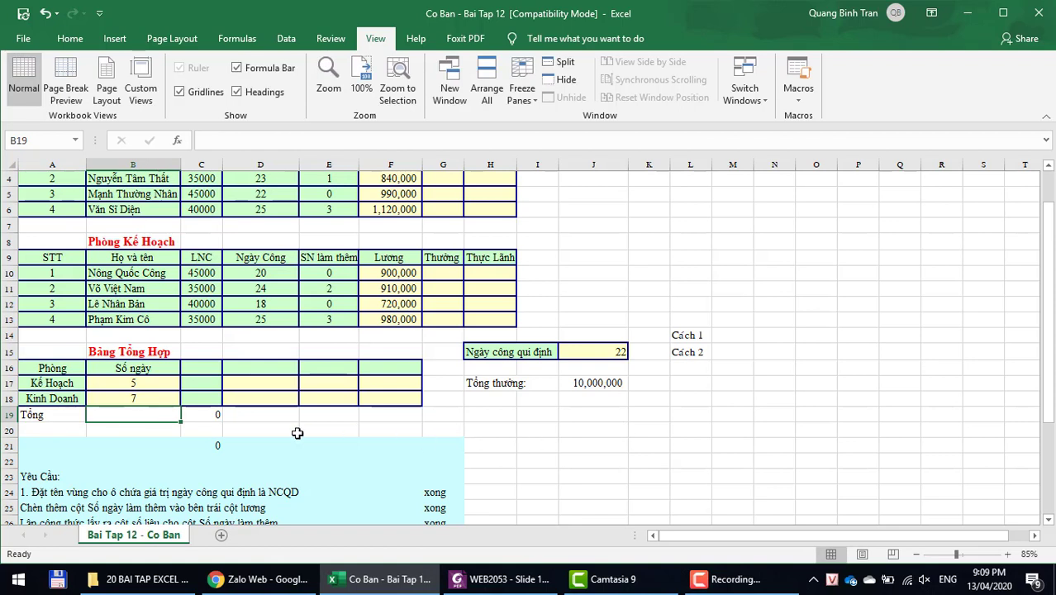
left_click(216, 414)
key("Delete")
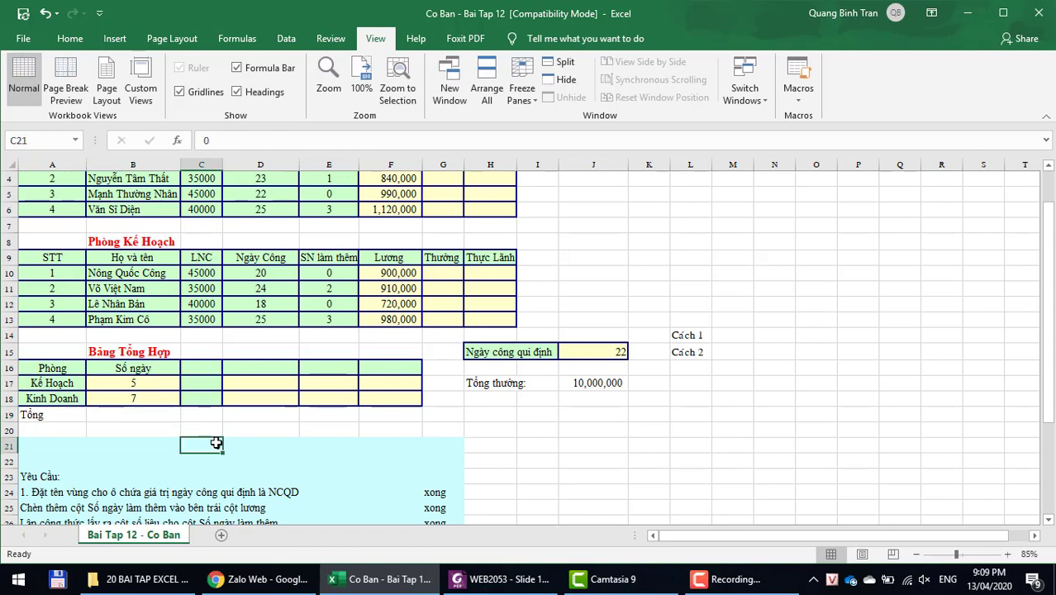
left_click(152, 413)
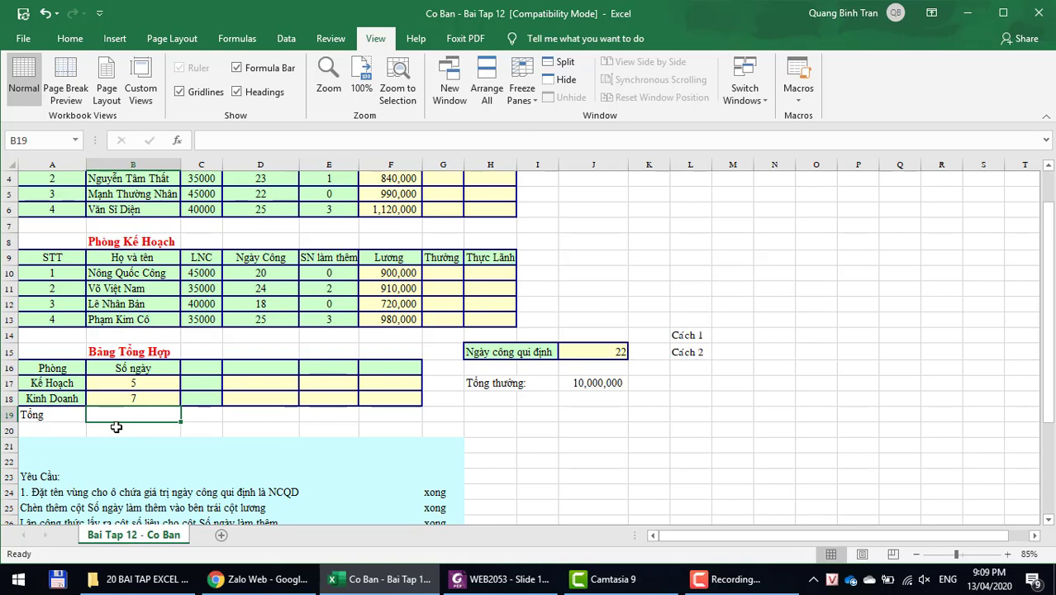
type("=")
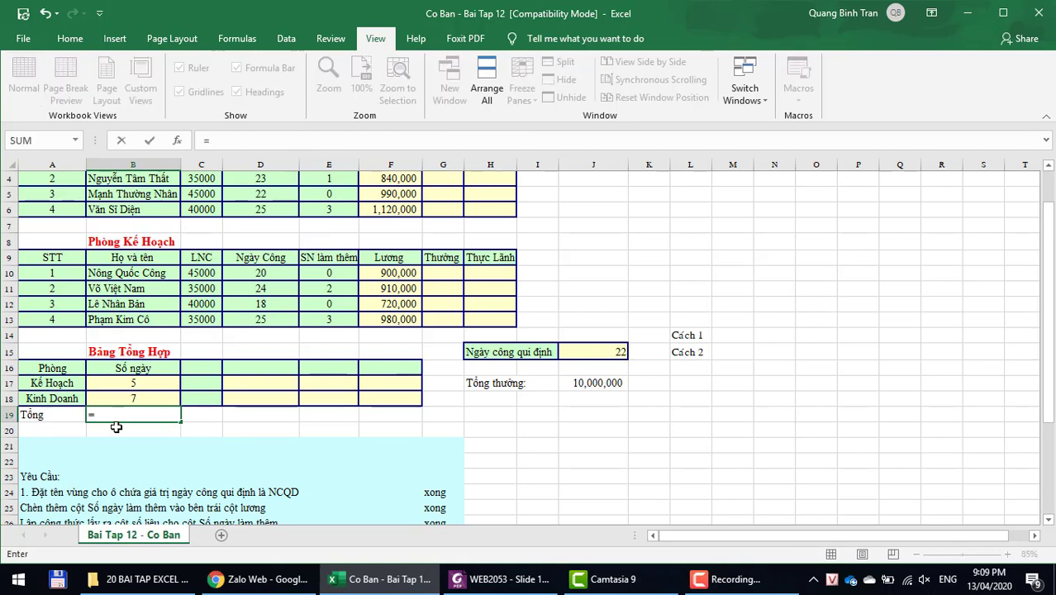
type("su")
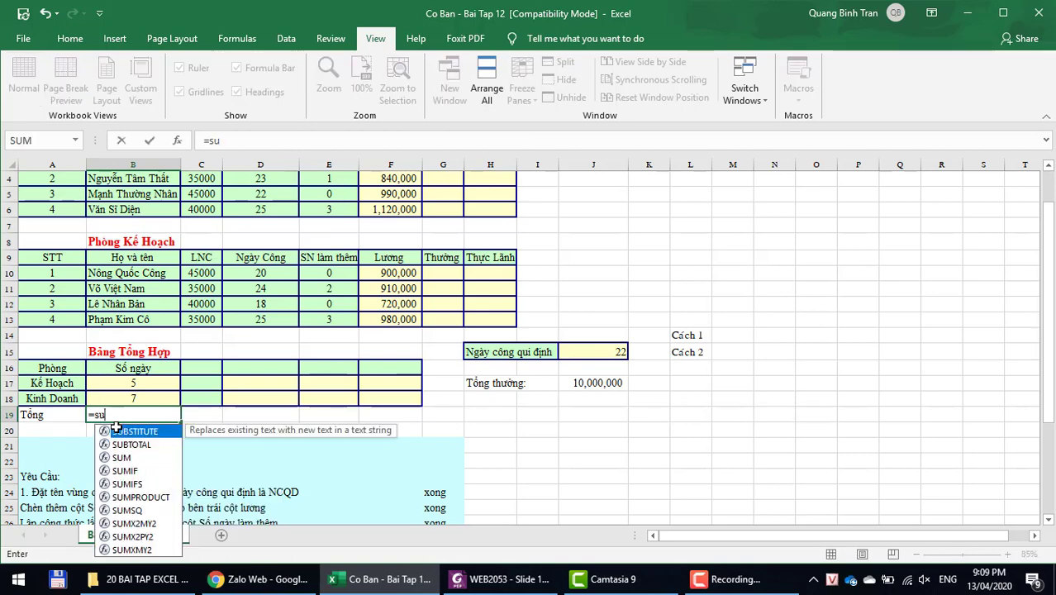
type("m(")
key("Up")
key("Up")
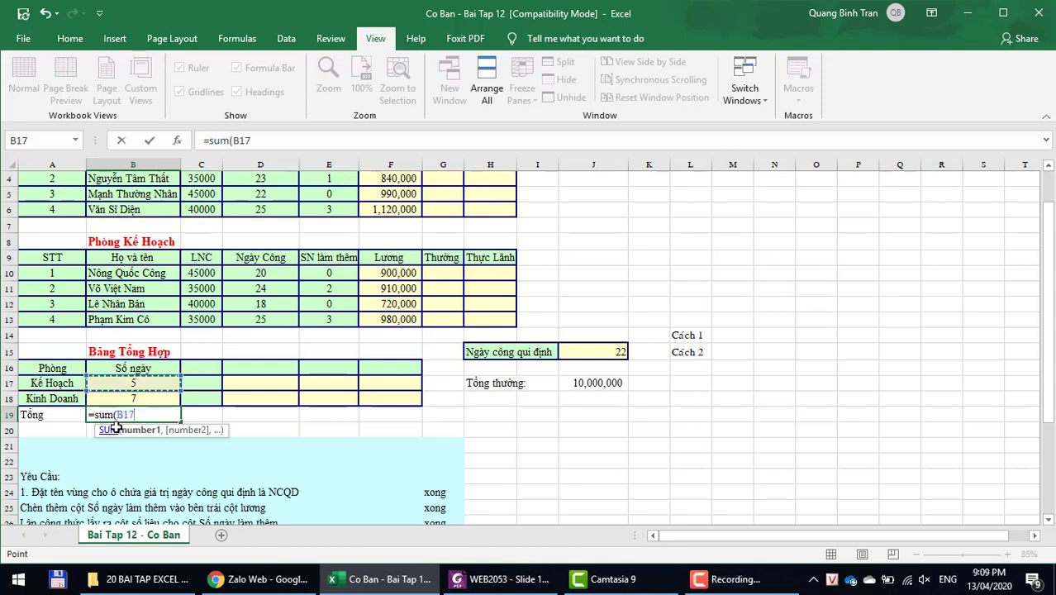
key("shift+Down")
key("ctrl+Return")
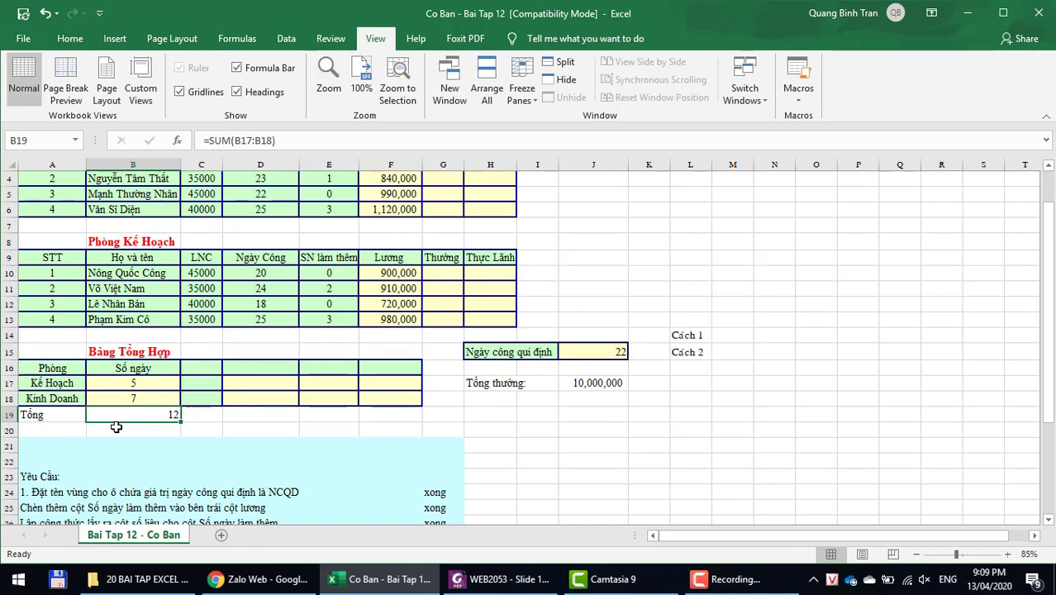
- Scroll down to review the bonus requirement in row 32
scroll(227, 455, "down", 3)
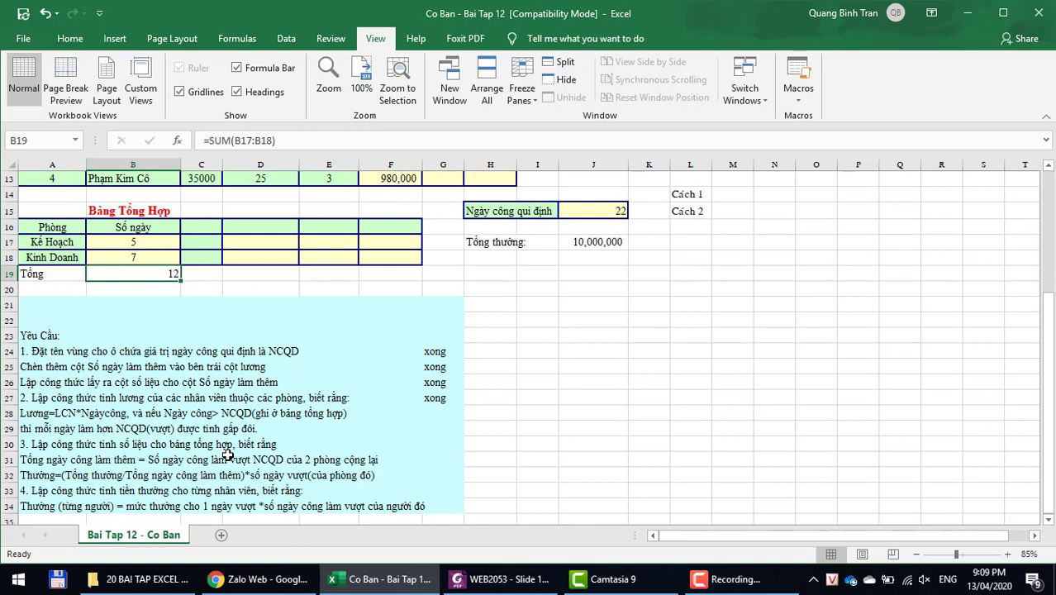
scroll(228, 454, "down", 1)
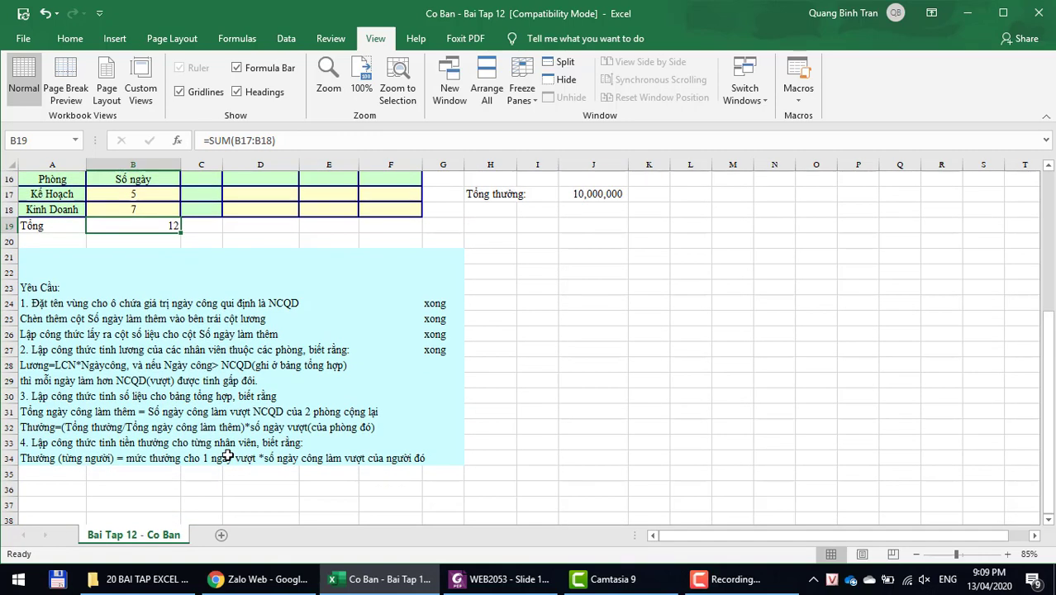
left_click(37, 427)
left_click(113, 428)
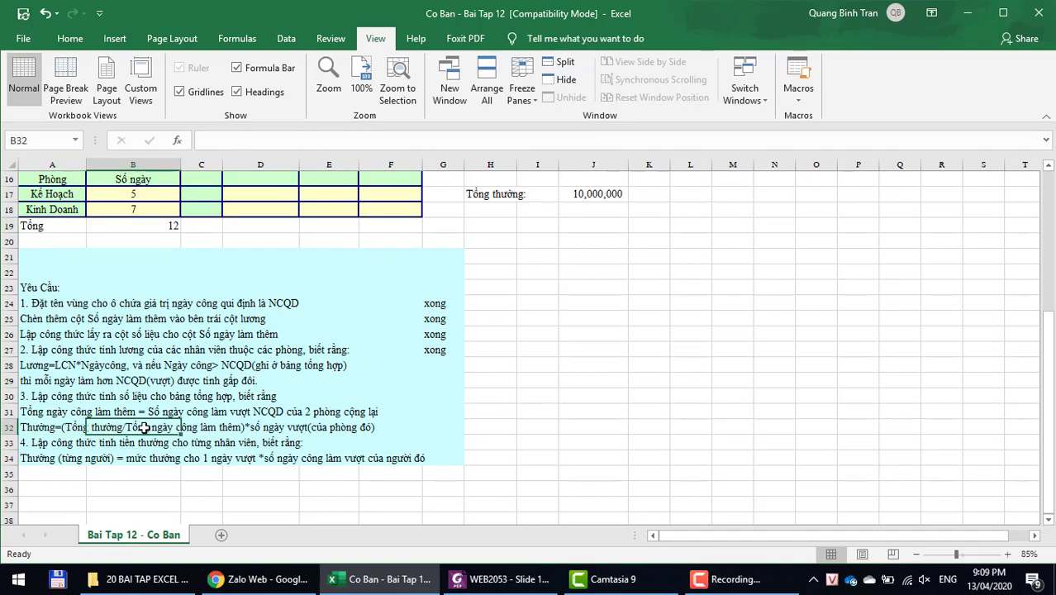
left_click(288, 428)
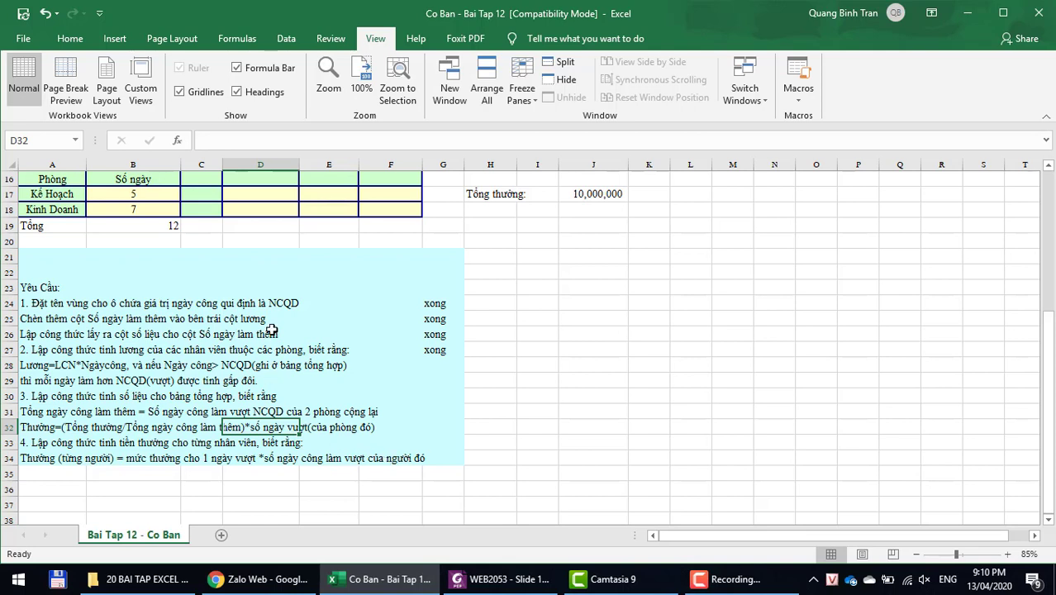
- Enter the heading Thưởng in cell D16
scroll(251, 210, "up", 1)
left_click(256, 227)
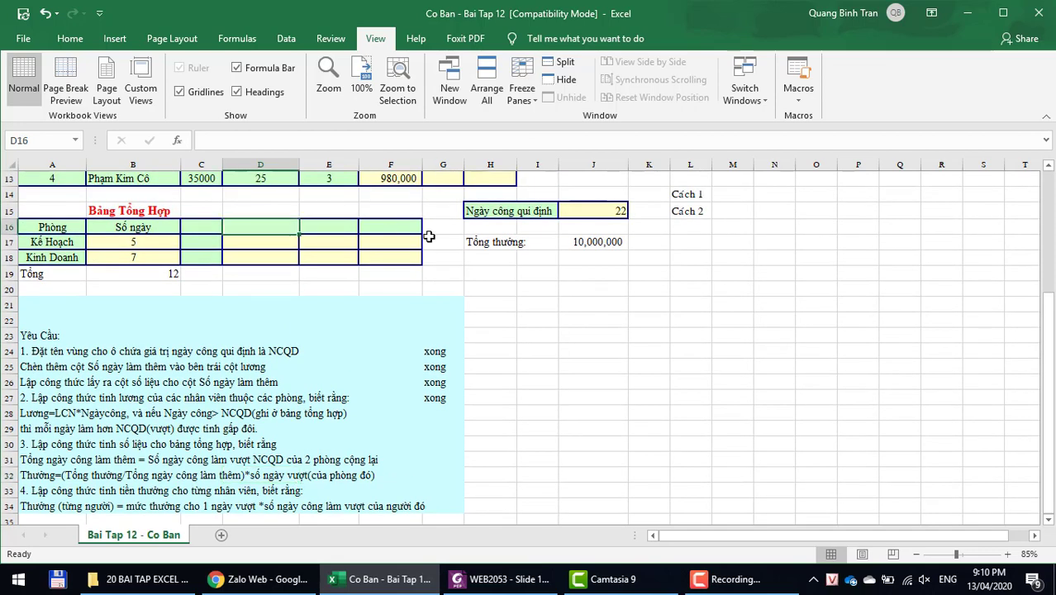
type("Th")
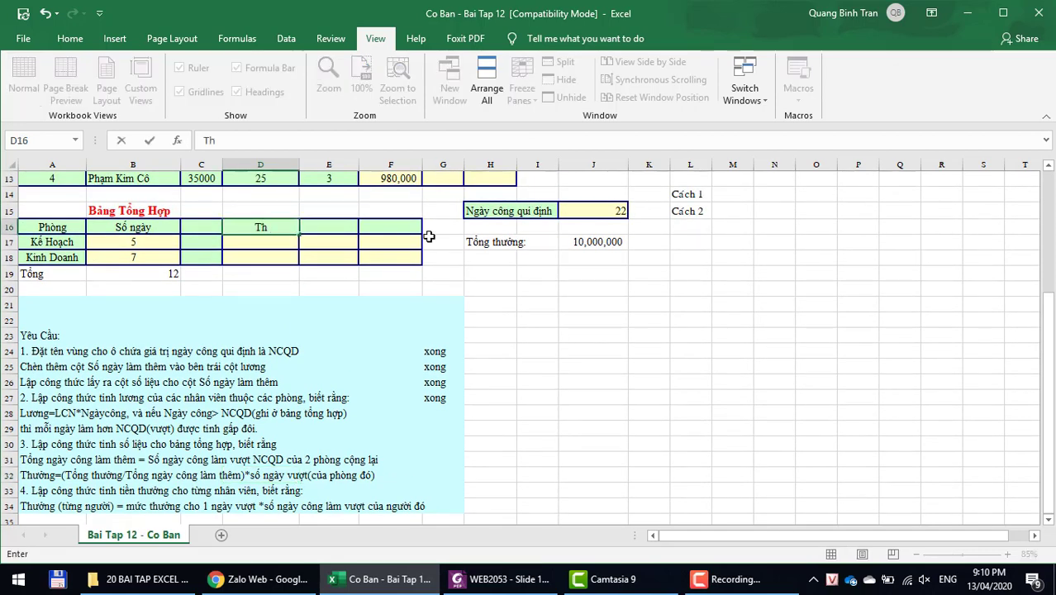
type("ưởng")
key("Return")
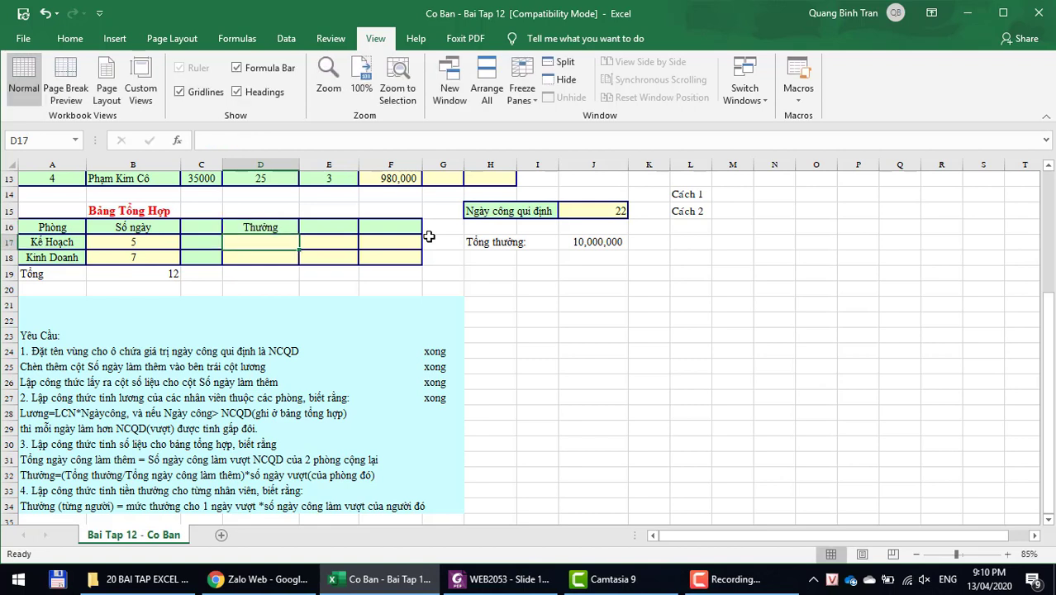
- Enter =$J$17/$B$19*B17 in D17 as Kế Hoạch's bonus
type("=")
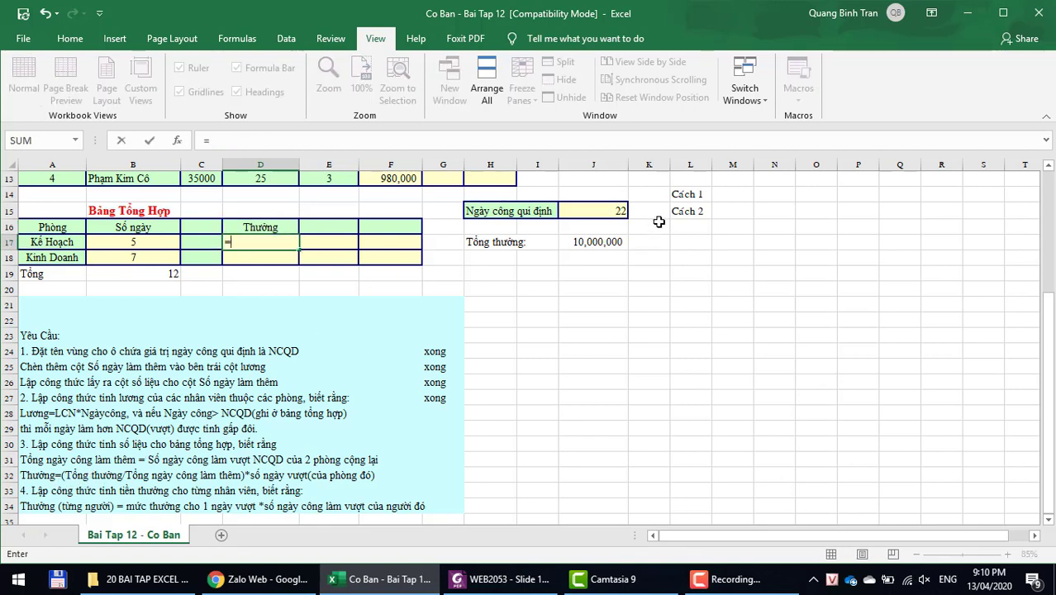
left_click(608, 242)
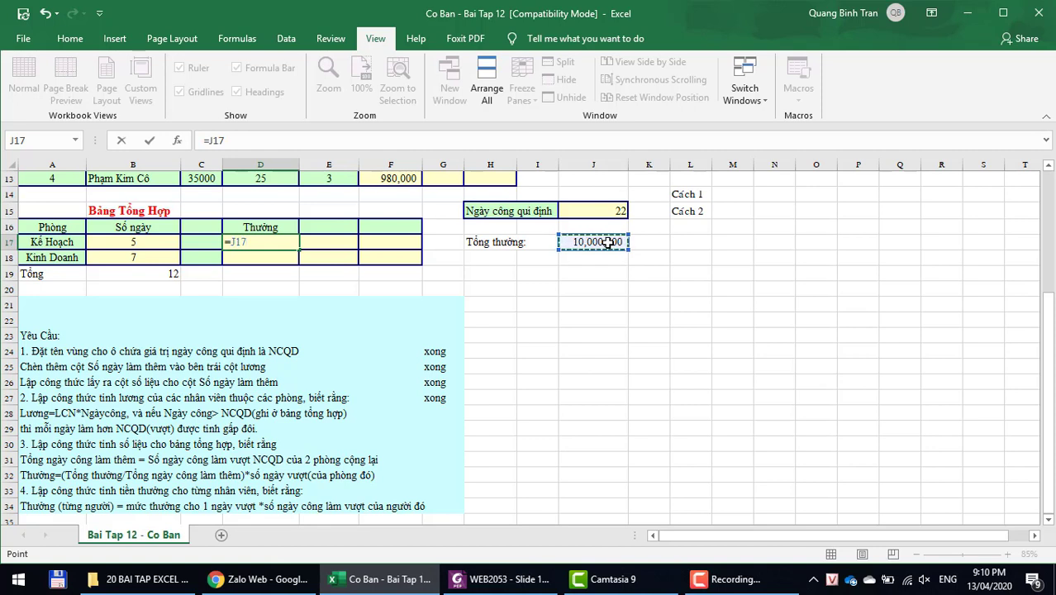
key("F4")
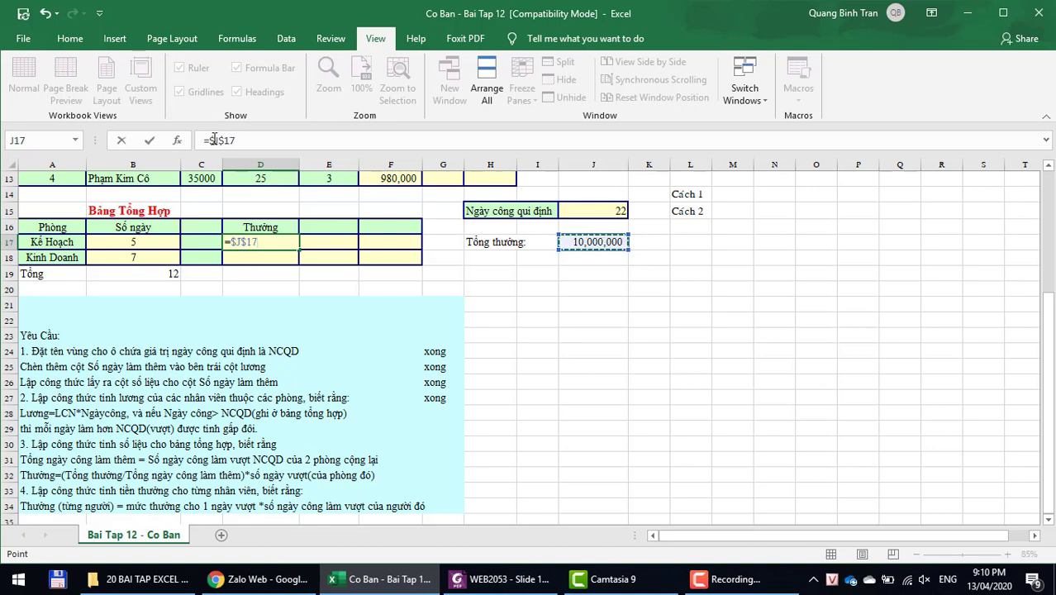
type("/")
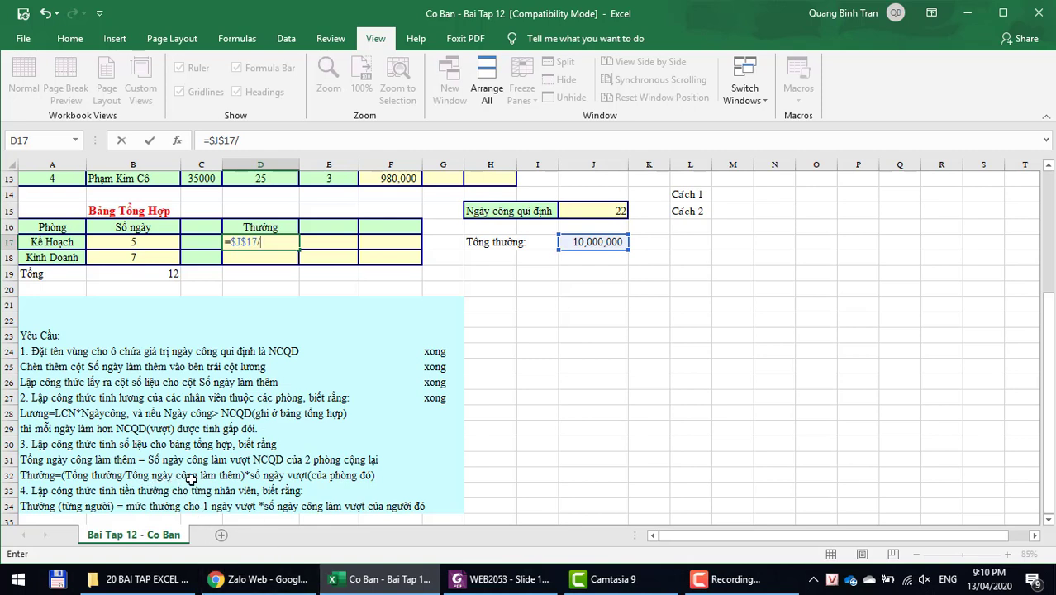
left_click(148, 273)
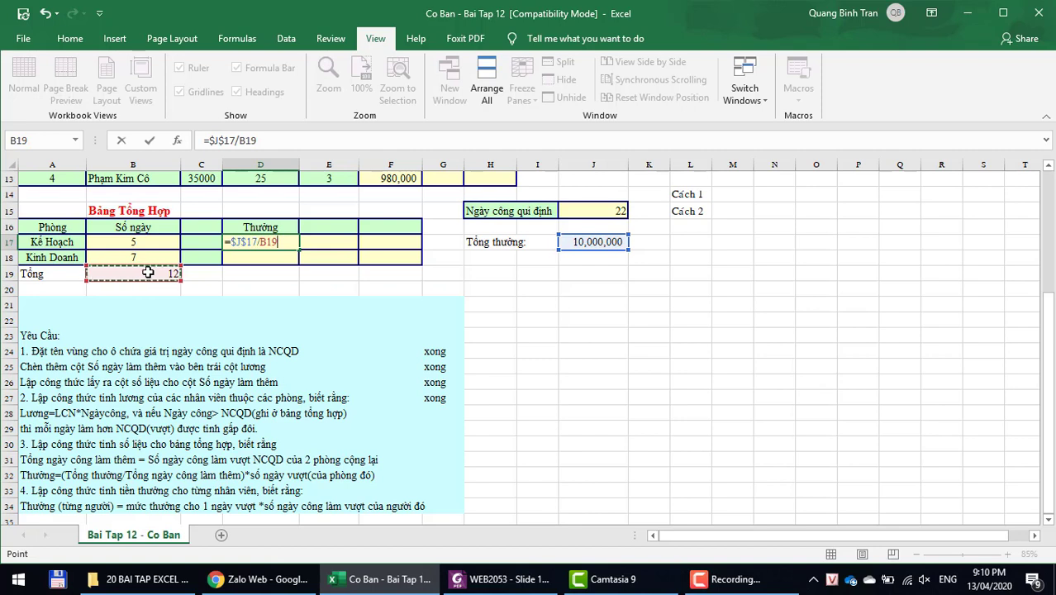
key("F4")
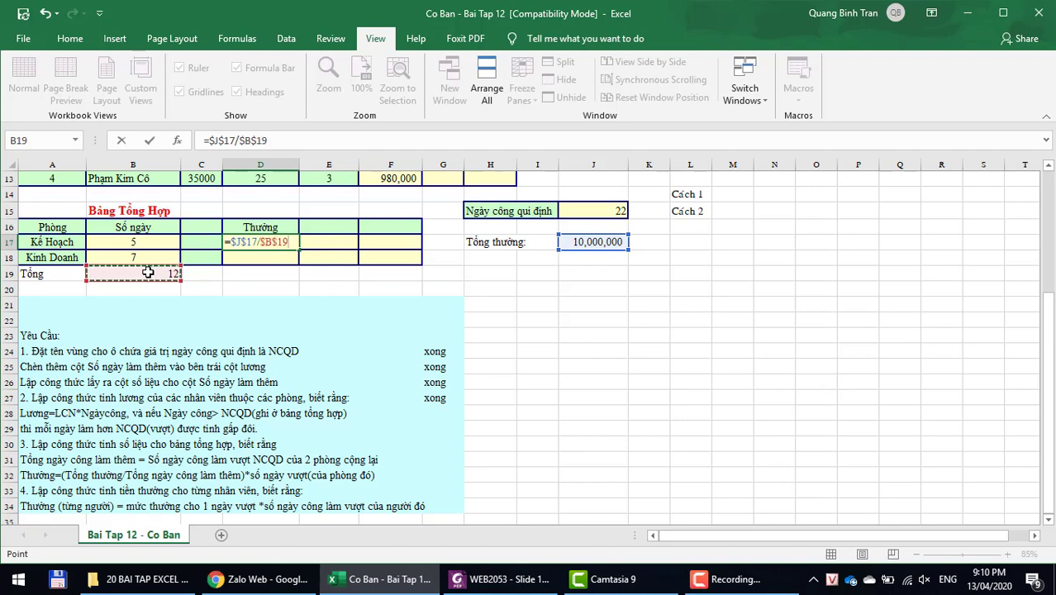
type("*")
left_click(153, 238)
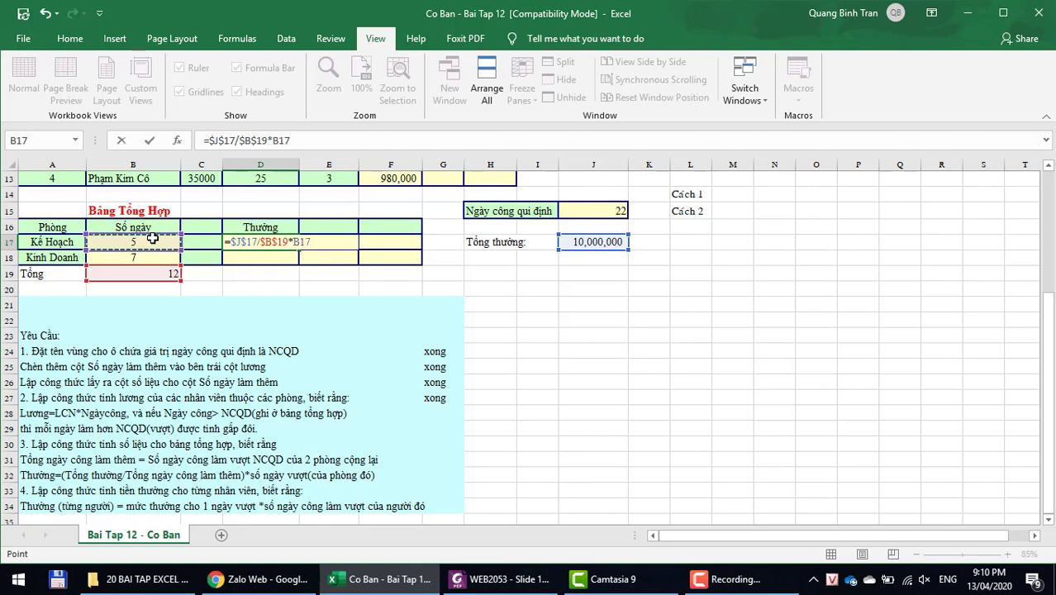
key("Return")
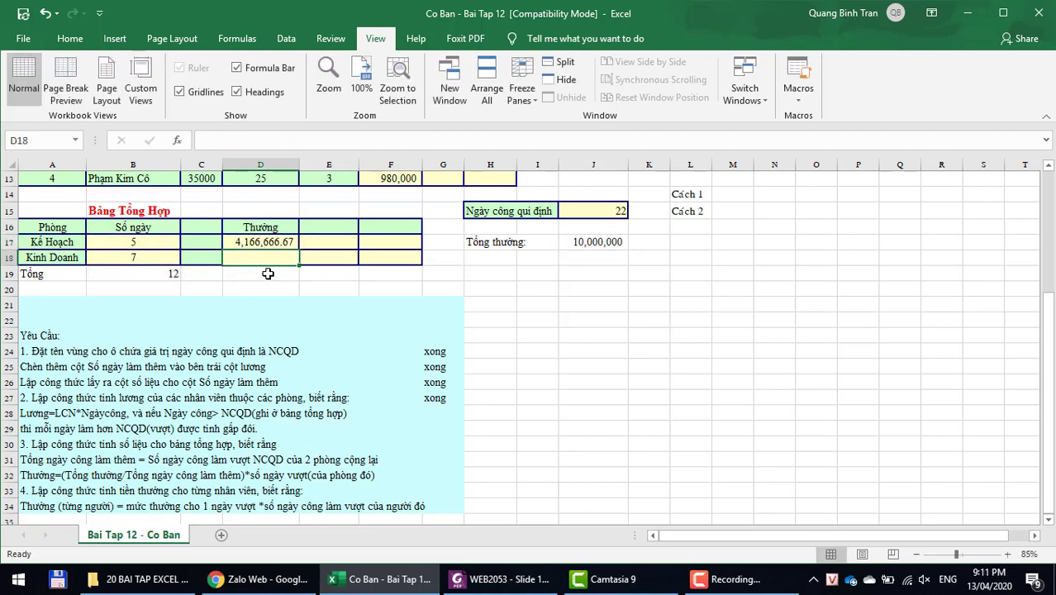
- Fill the bonus formula down to D18 for Kinh Doanh and verify it
left_click(272, 242)
left_click_drag(298, 250, 298, 263)
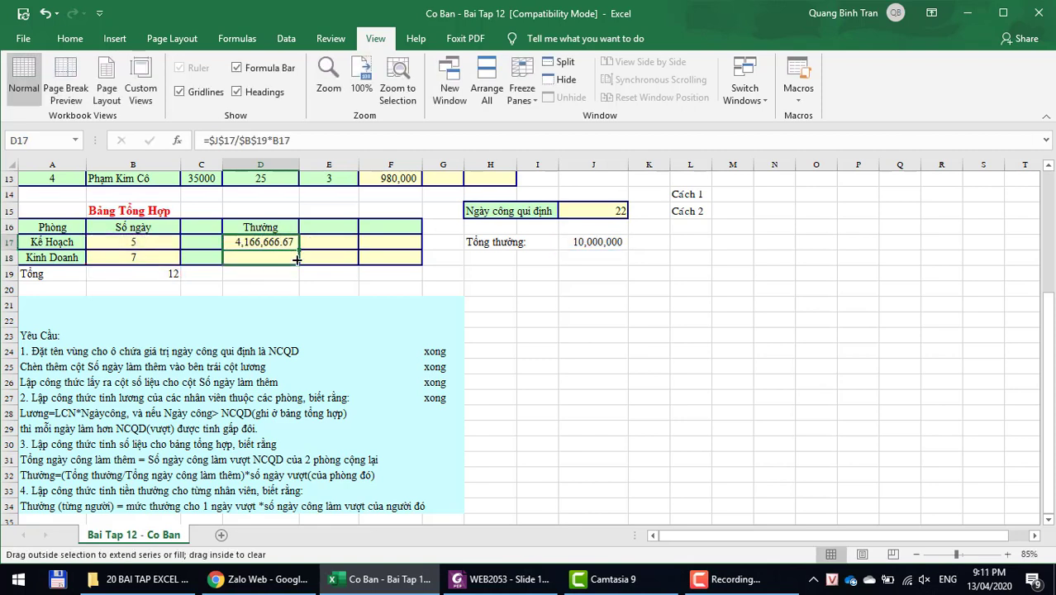
left_click(260, 257)
left_click(258, 242)
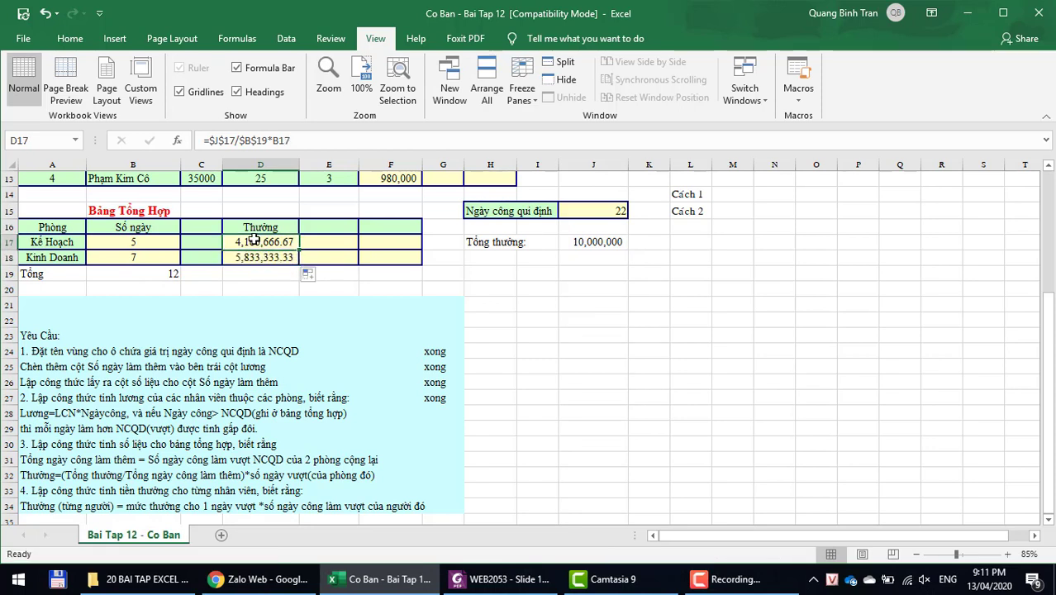
left_click(260, 258)
left_click(400, 284)
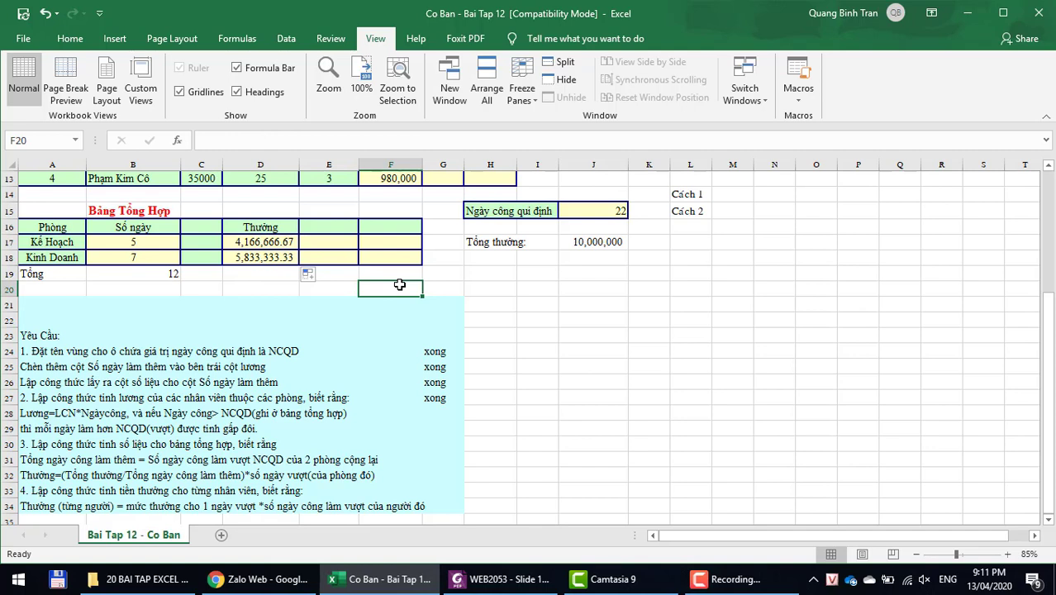
left_click(132, 494)
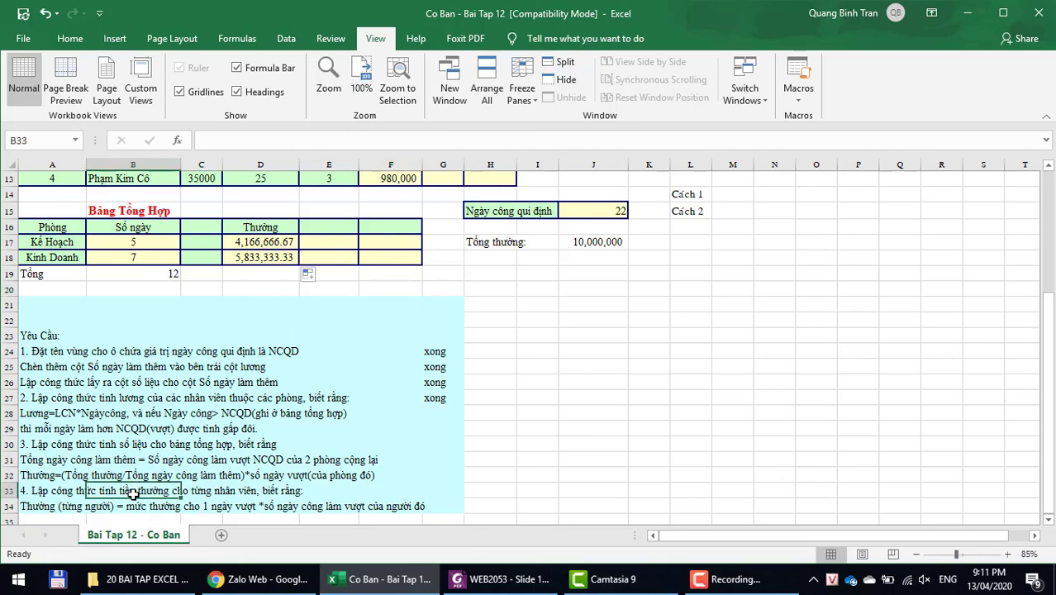
scroll(133, 494, "down", 1)
left_click(58, 459)
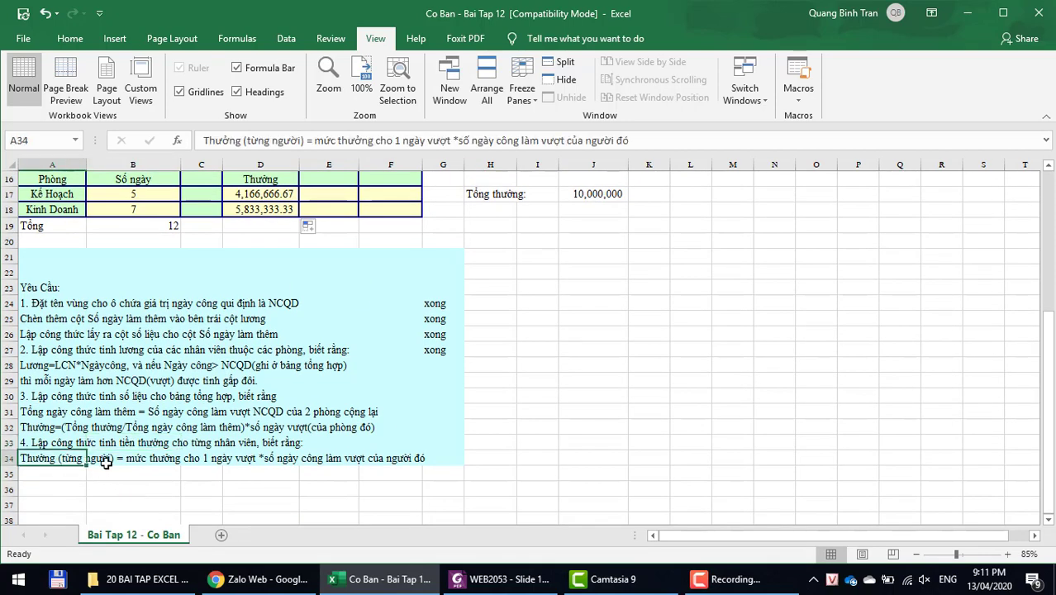
left_click(105, 463)
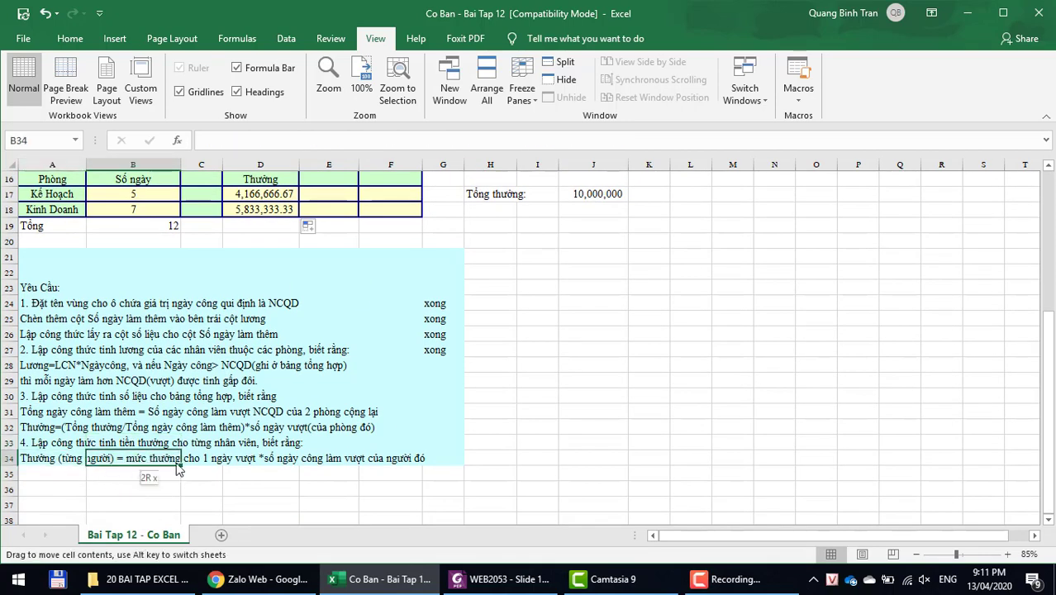
left_click_drag(179, 470, 216, 476)
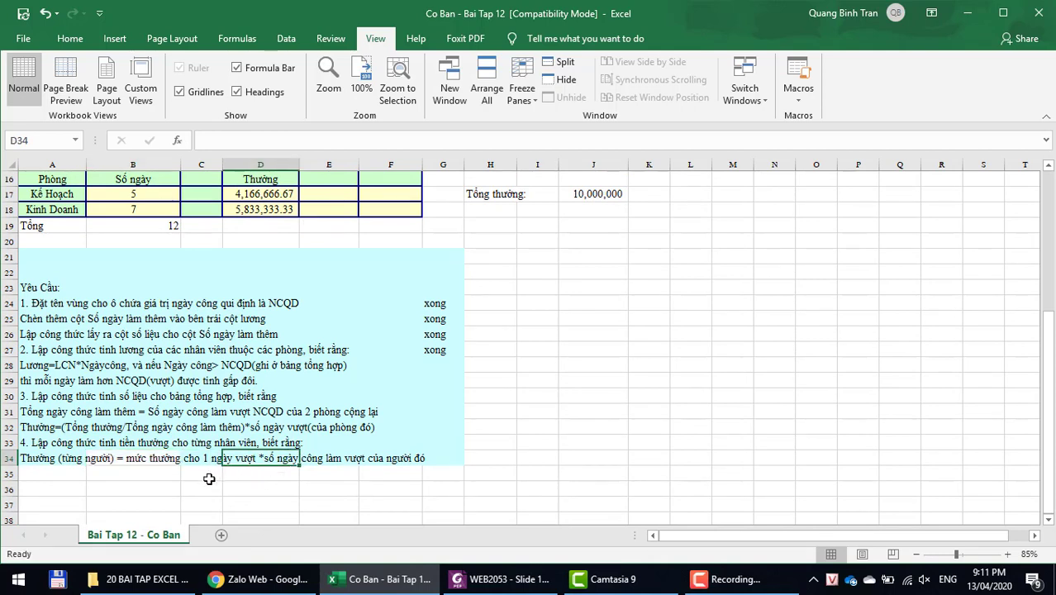
key("ctrl+z")
left_click(175, 487)
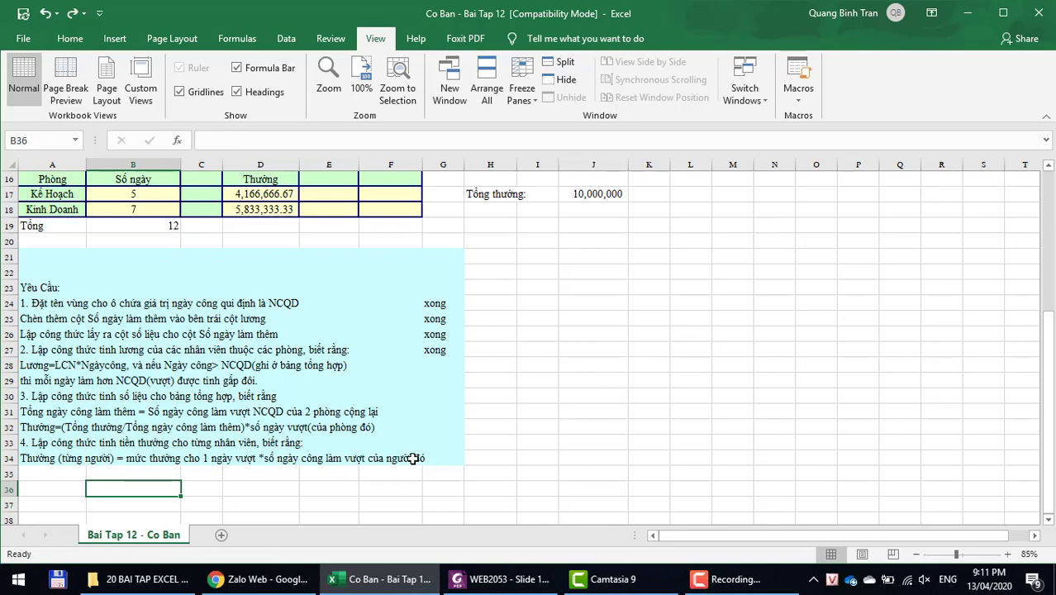
left_click(413, 459)
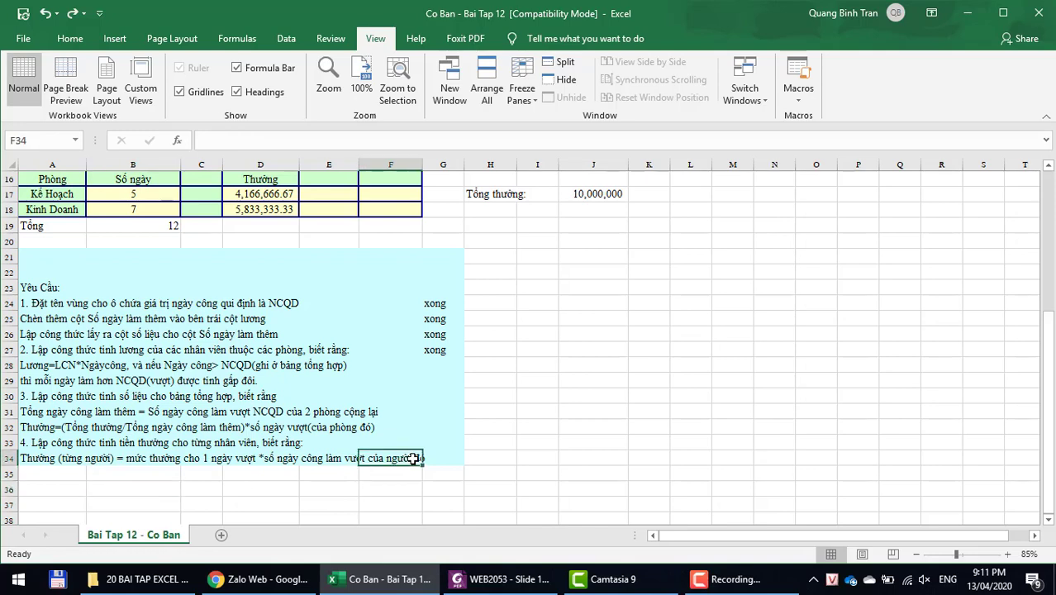
left_click(155, 459)
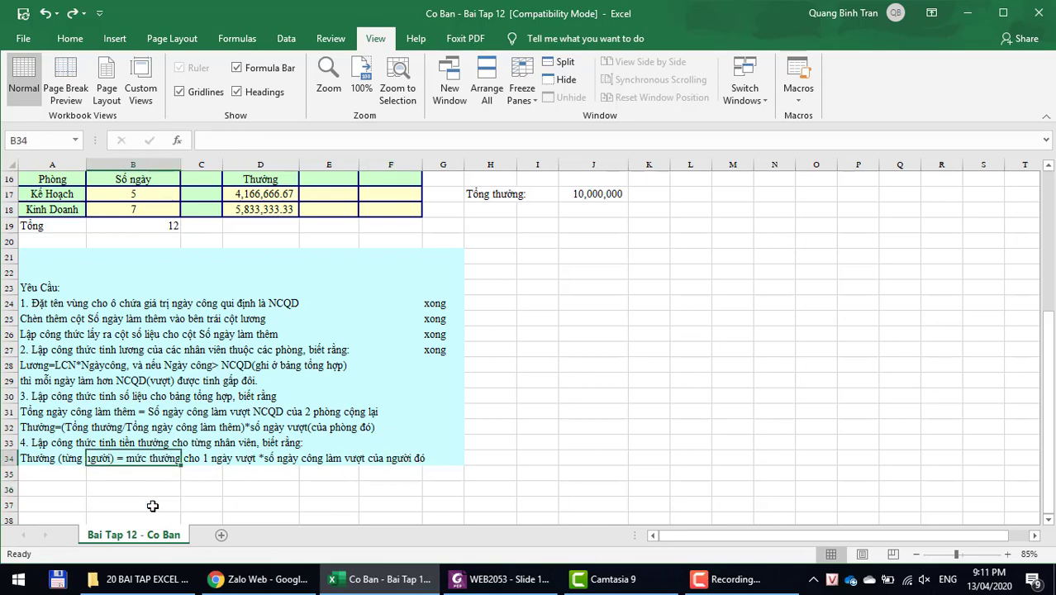
scroll(153, 506, "up", 1)
scroll(153, 506, "up", 1)
scroll(153, 508, "up", 1)
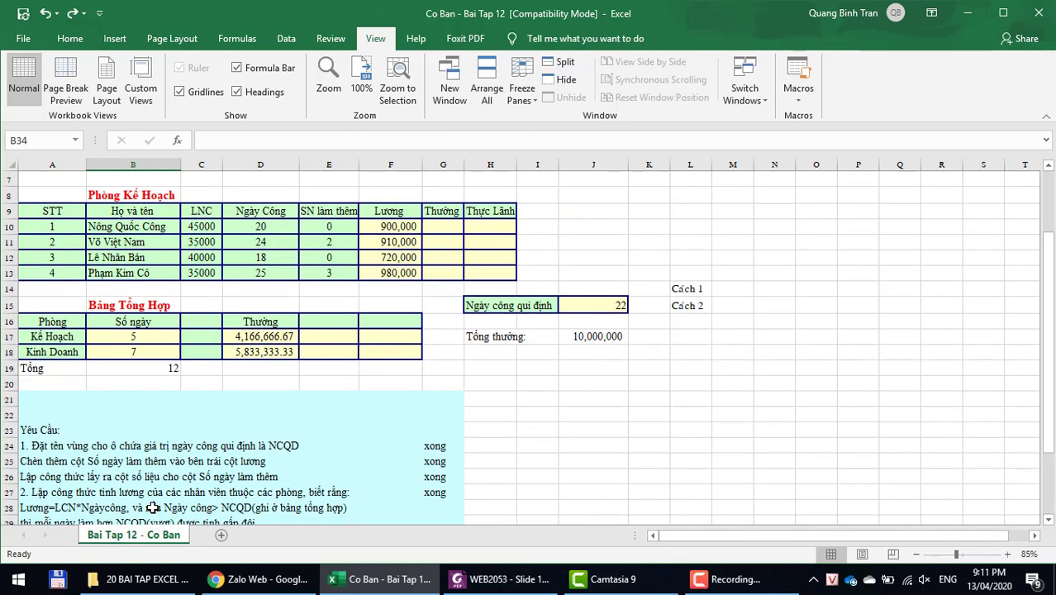
scroll(153, 507, "down", 1)
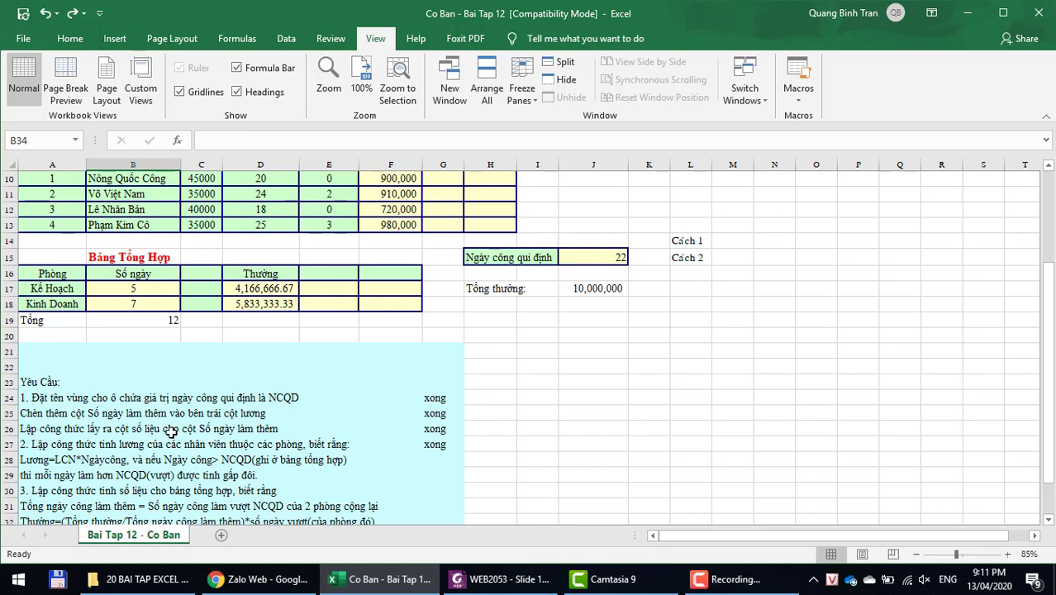
left_click(171, 430)
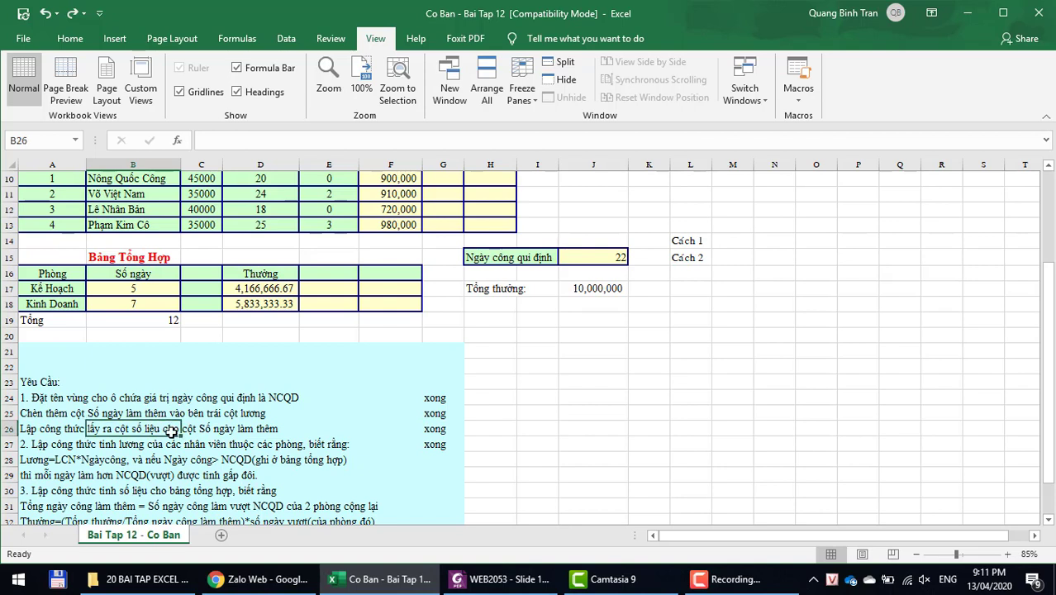
left_click(257, 430)
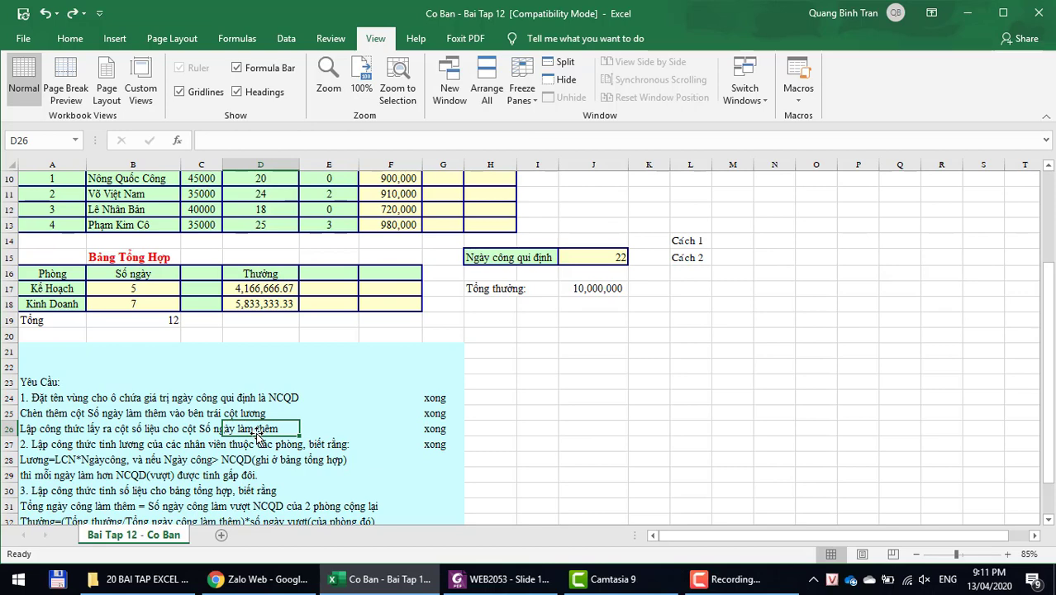
scroll(265, 480, "up", 3)
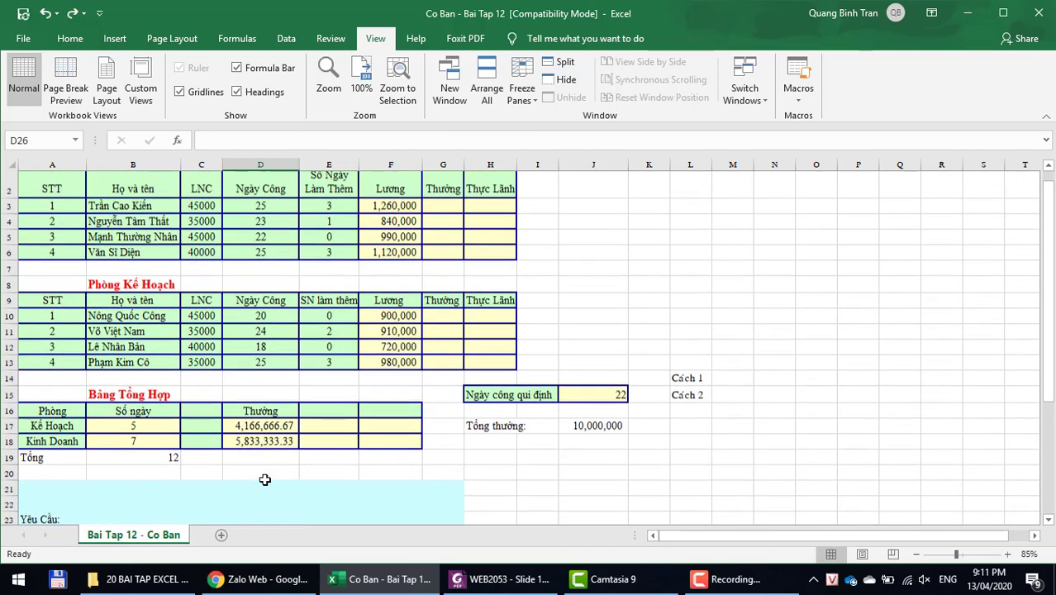
scroll(264, 479, "up", 1)
- Enter =$J$17/$B$19*E3 in G3 and fill it down to G6
left_click(444, 223)
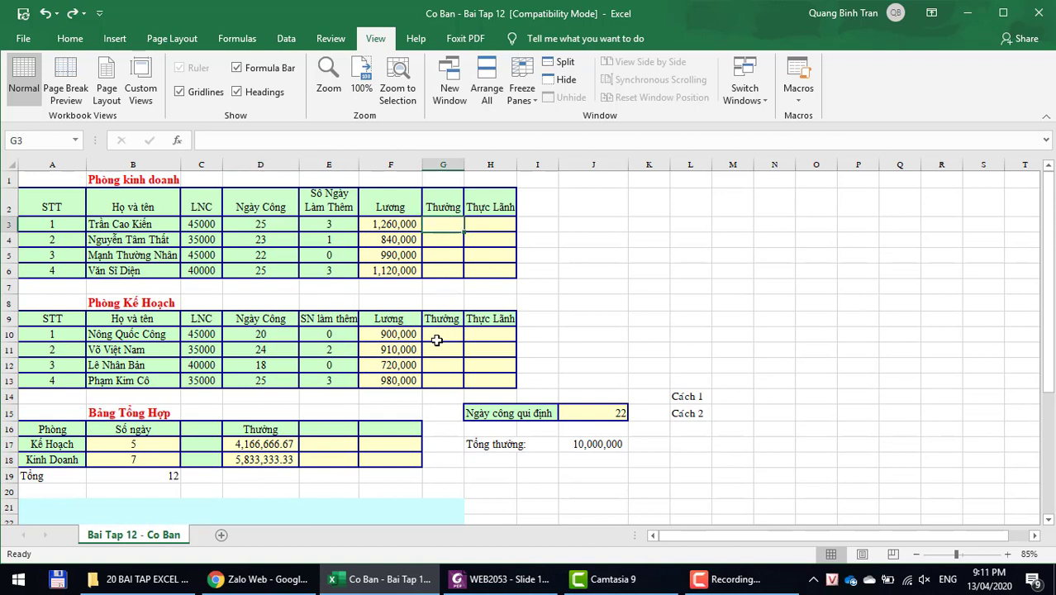
type("=")
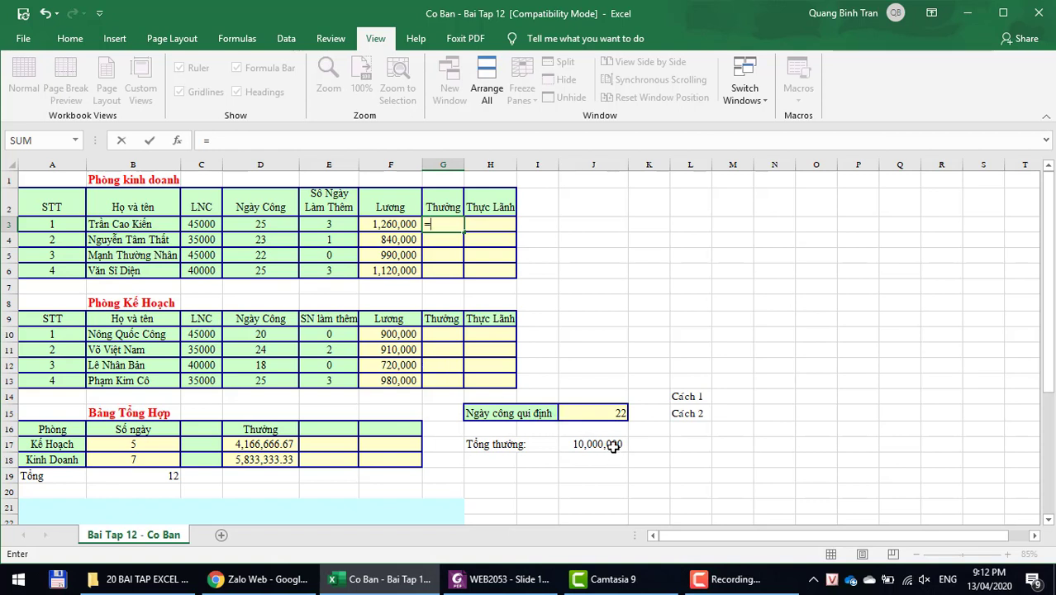
left_click(613, 446)
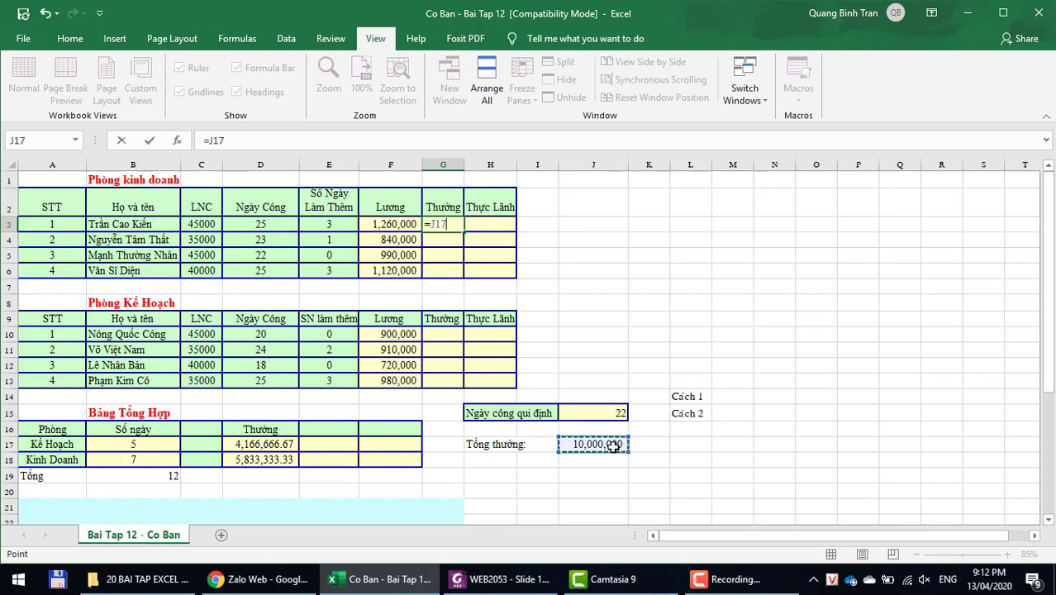
key("F4")
type("$J$17/")
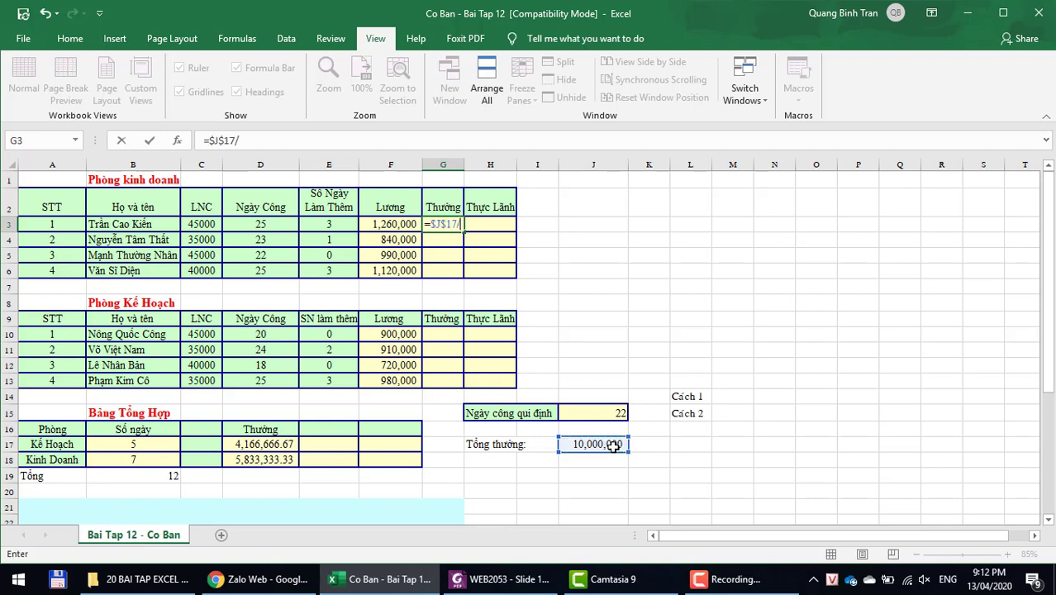
left_click(149, 473)
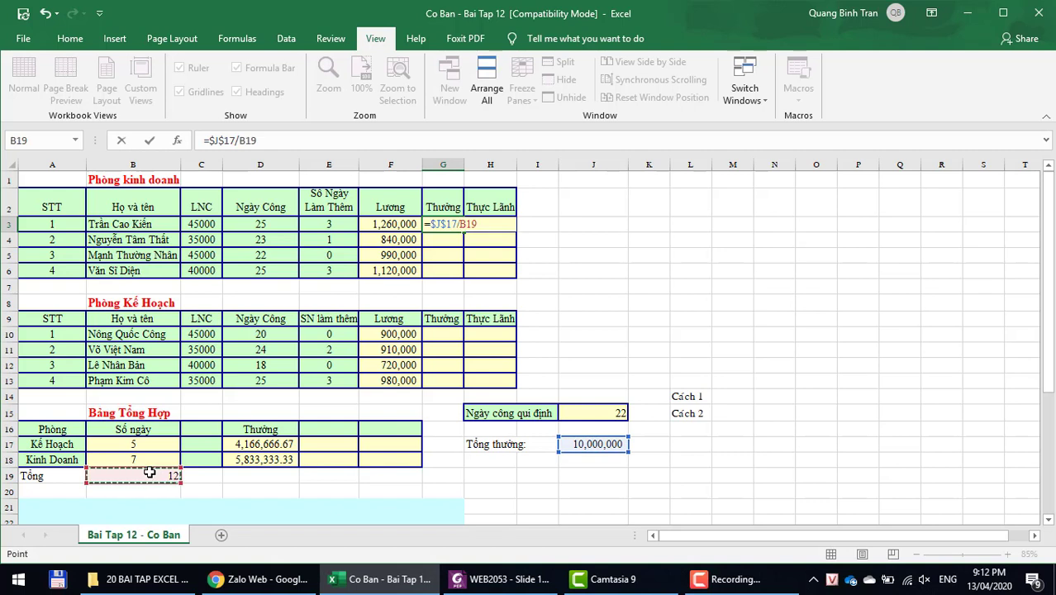
key("F4")
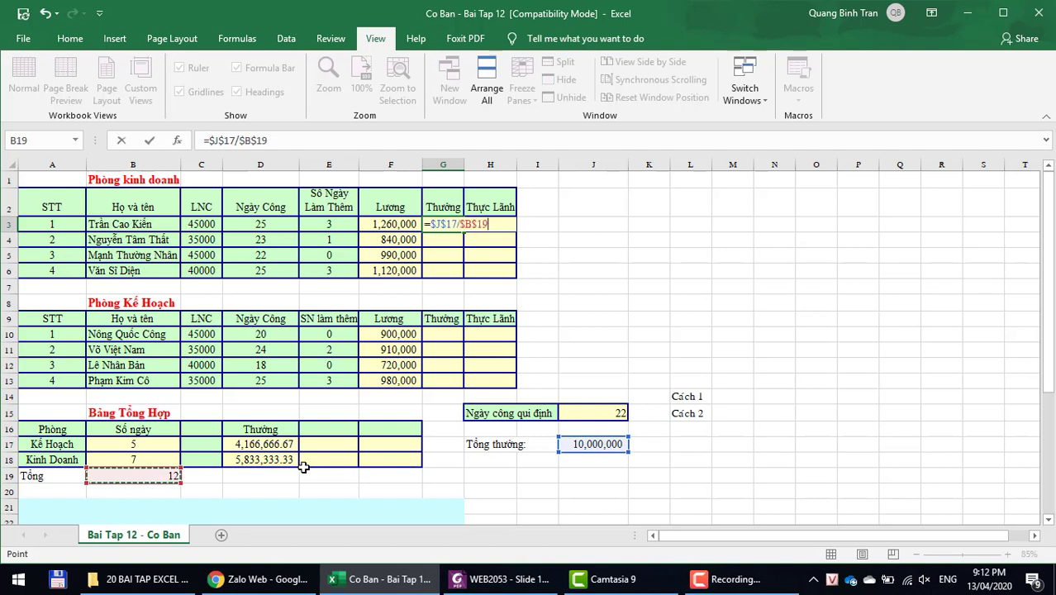
type("*")
left_click(324, 224)
key("Return")
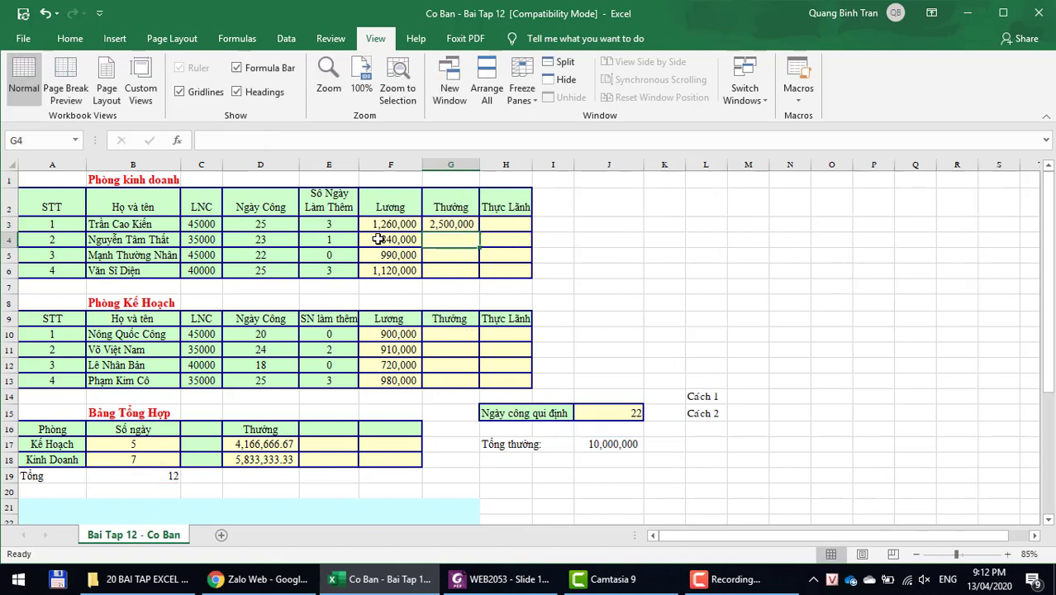
left_click(448, 225)
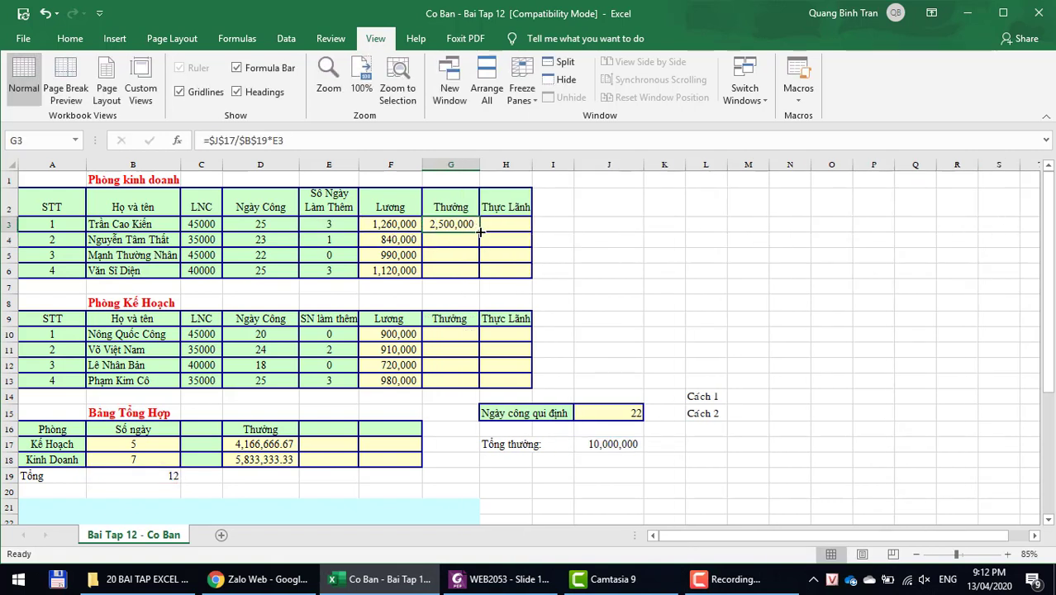
left_click_drag(481, 232, 471, 272)
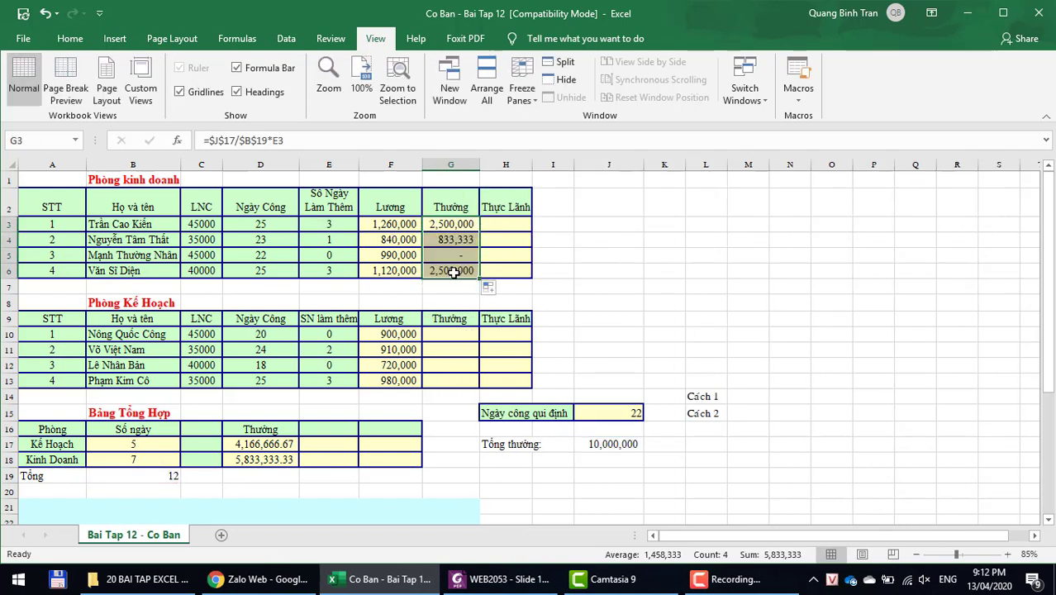
- Copy the bonus formula into G10:G13 for the second table and check the results
left_click(455, 275)
key("ctrl+c")
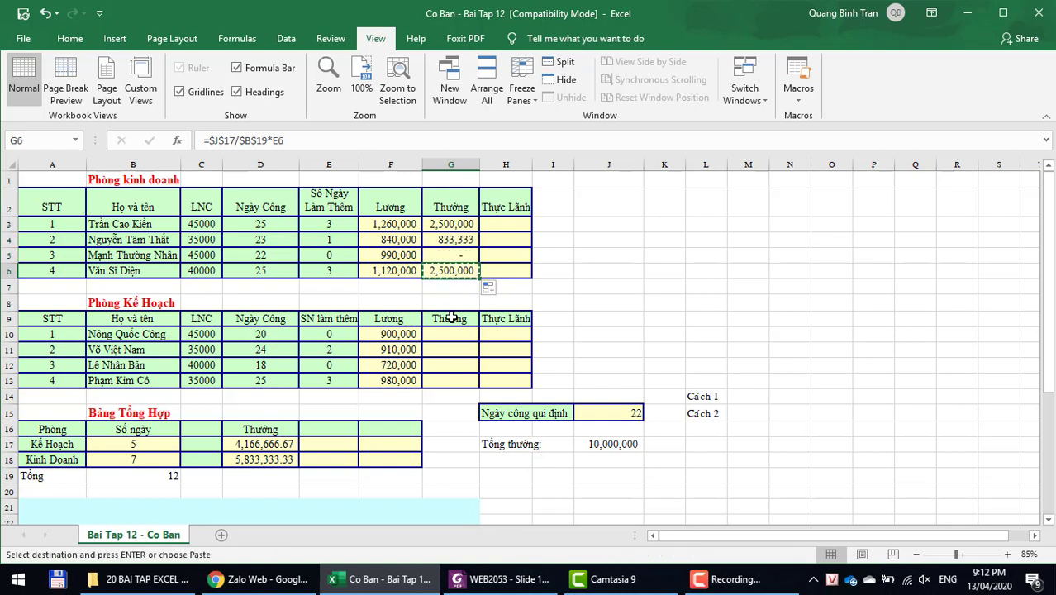
left_click(451, 335)
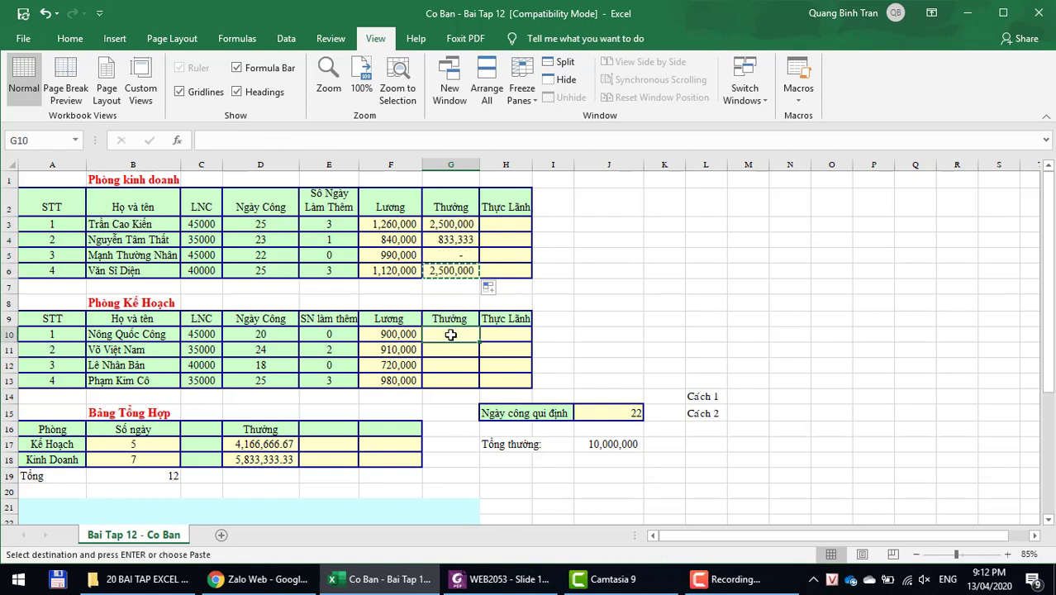
key("ctrl+v")
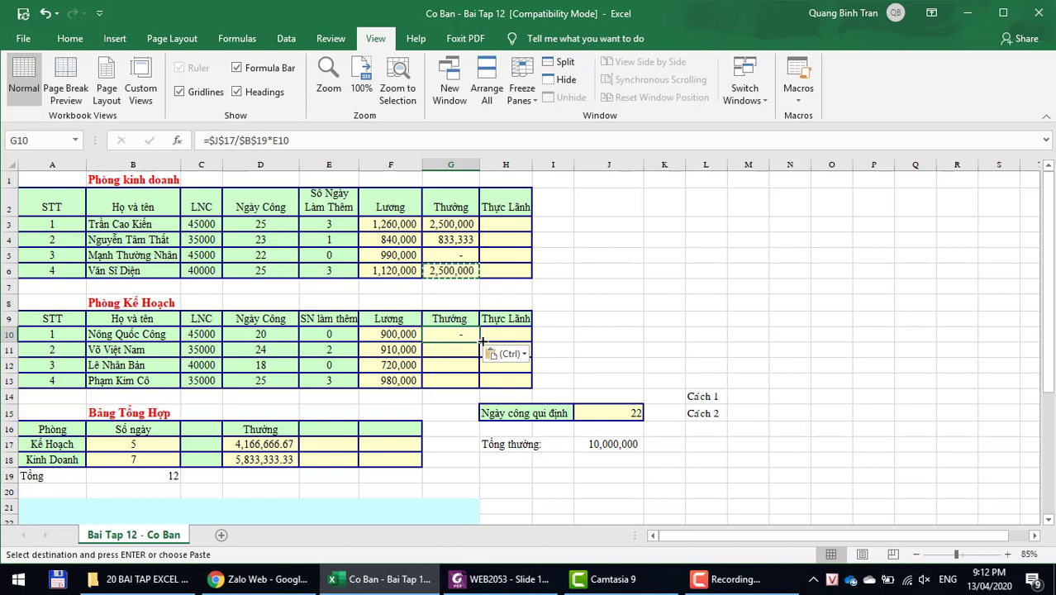
left_click_drag(480, 342, 467, 383)
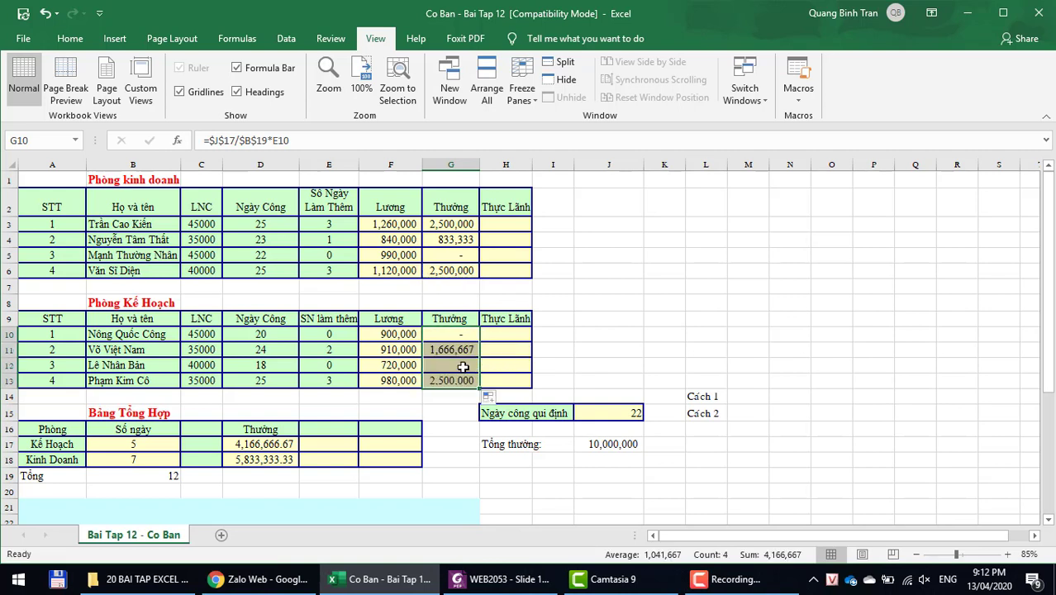
left_click(494, 335)
left_click(476, 334)
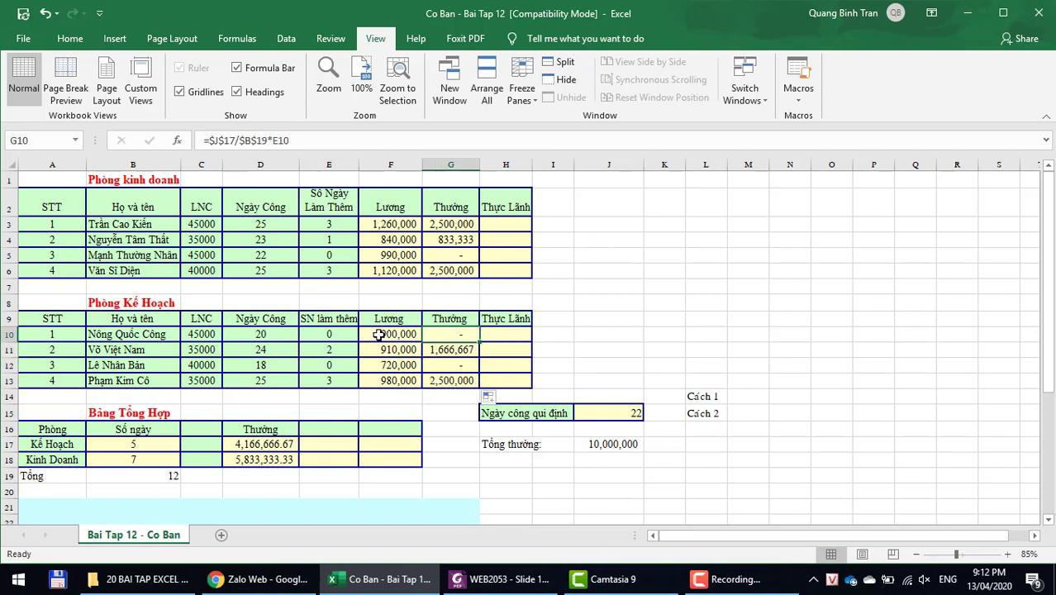
left_click(355, 337)
left_click(462, 363)
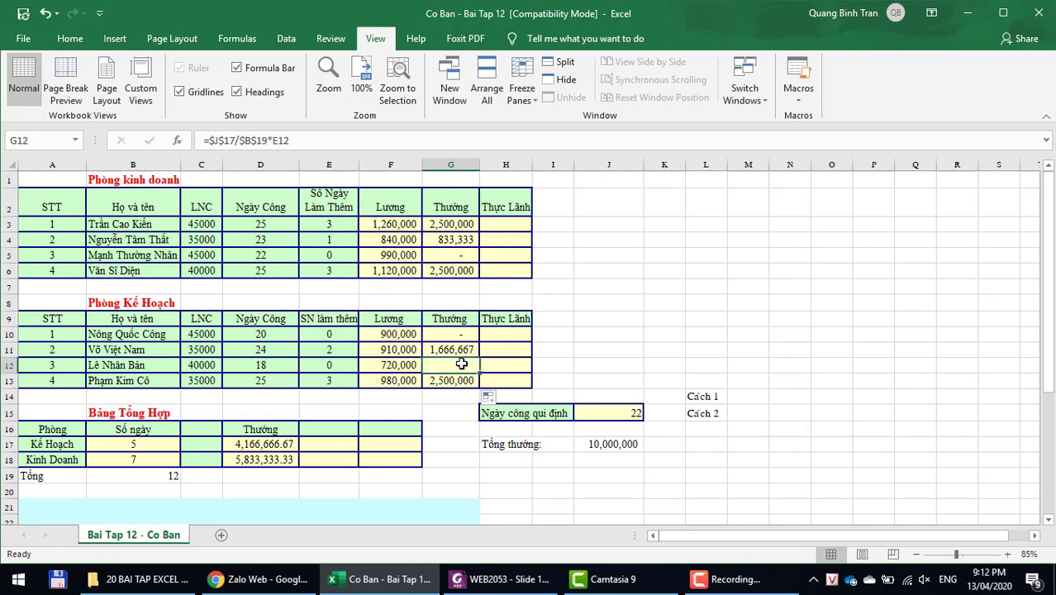
left_click(334, 367)
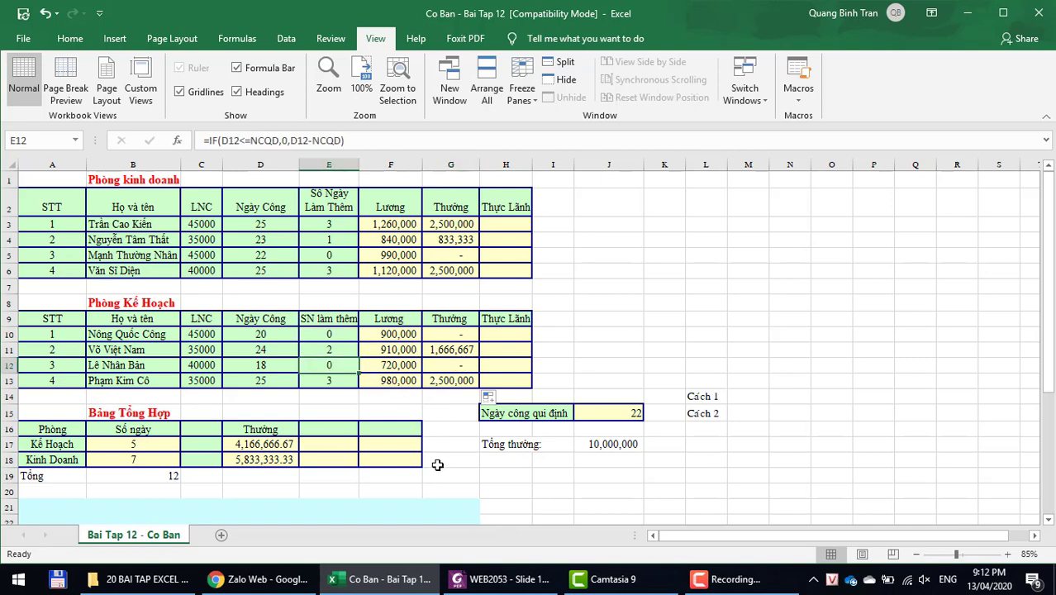
- Mark requirement 3 as done with 'xong' in cell G30
scroll(437, 465, "down", 3)
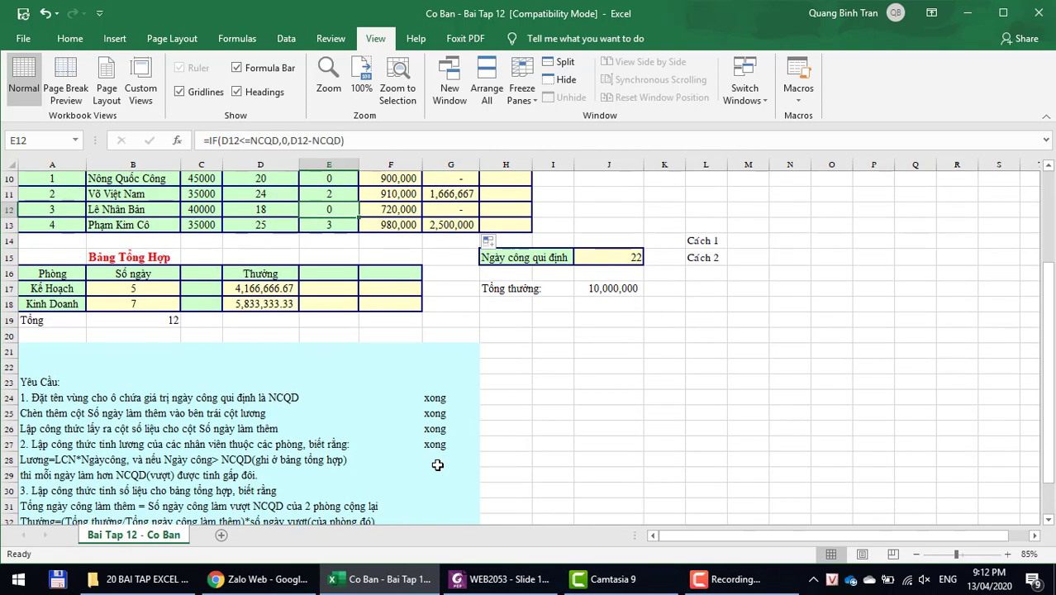
scroll(438, 465, "down", 1)
left_click(118, 447)
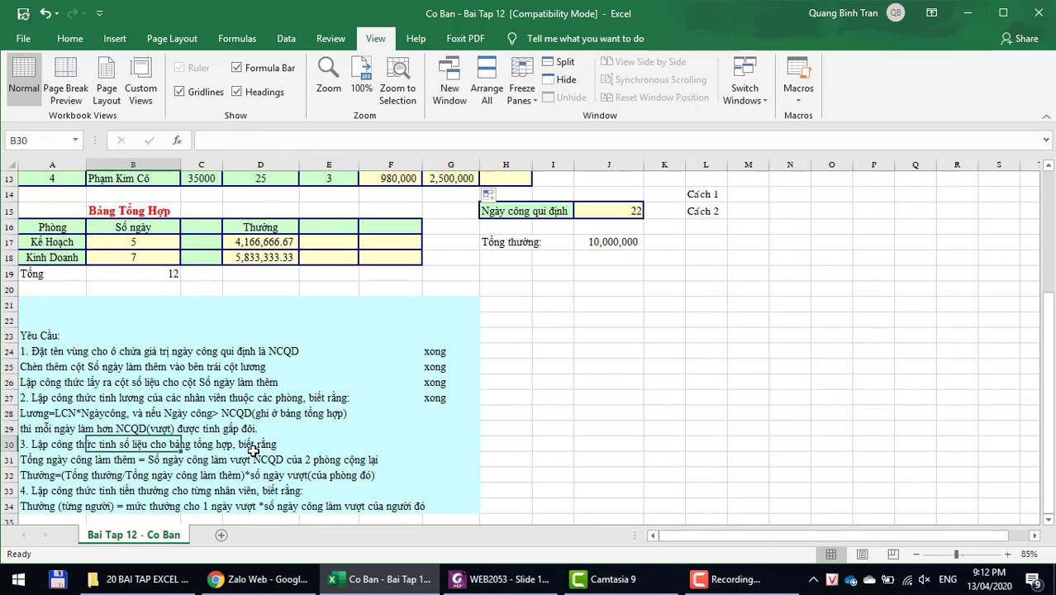
left_click(428, 441)
type("x")
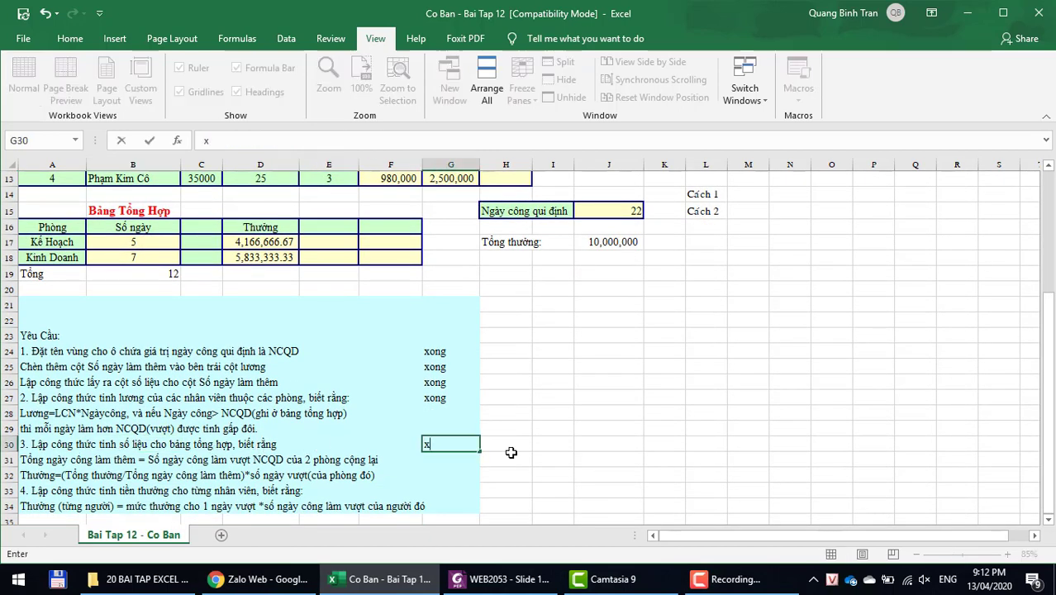
key("Escape")
type("xo")
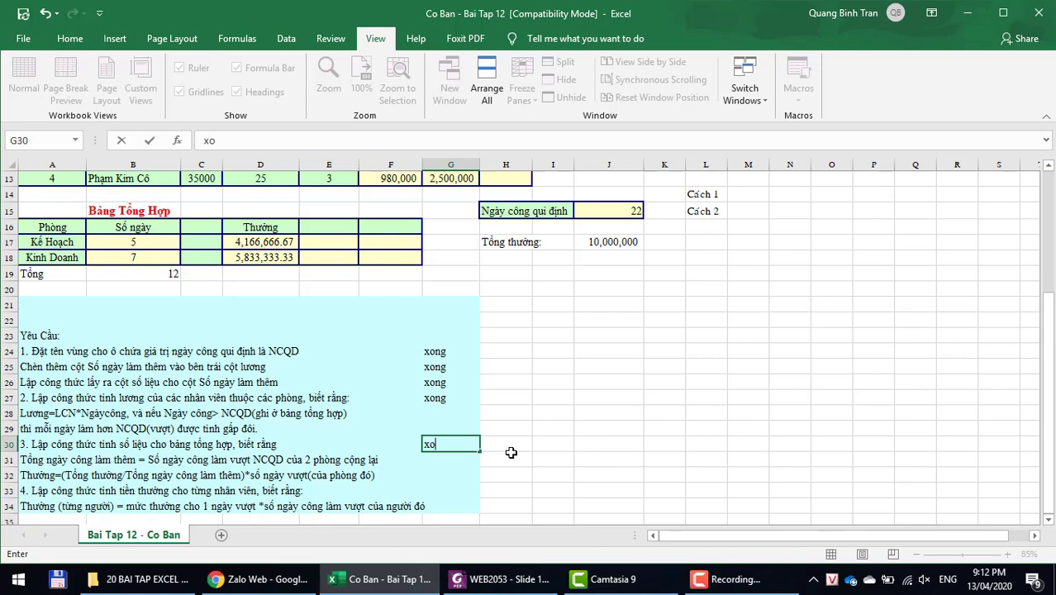
type("ng")
key("Return")
- Mark requirement 4 as done with 'xong' in G33, then scroll back up
key("Down")
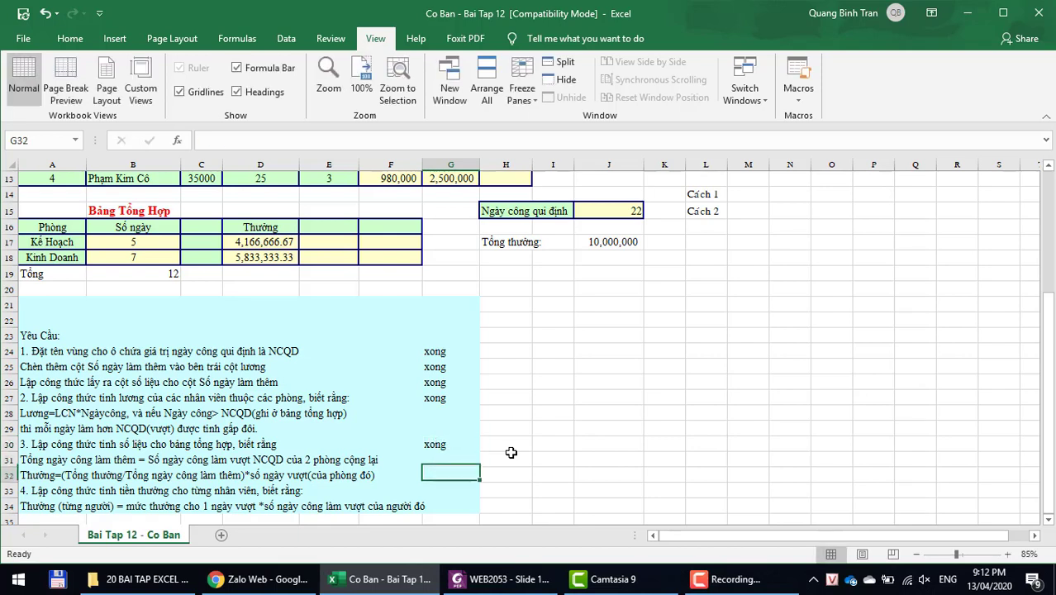
key("Down")
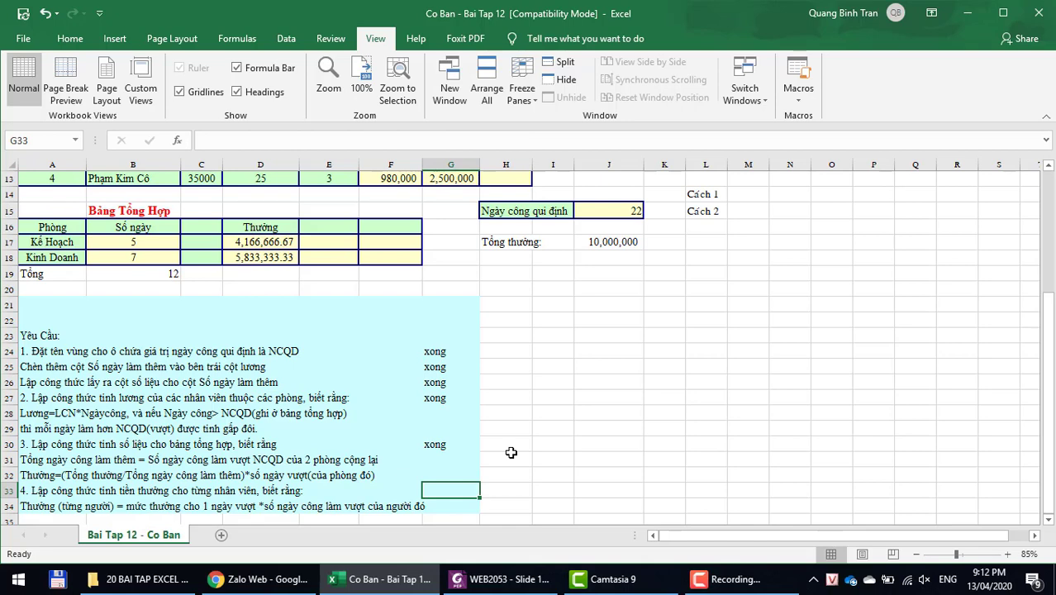
scroll(511, 452, "down", 1)
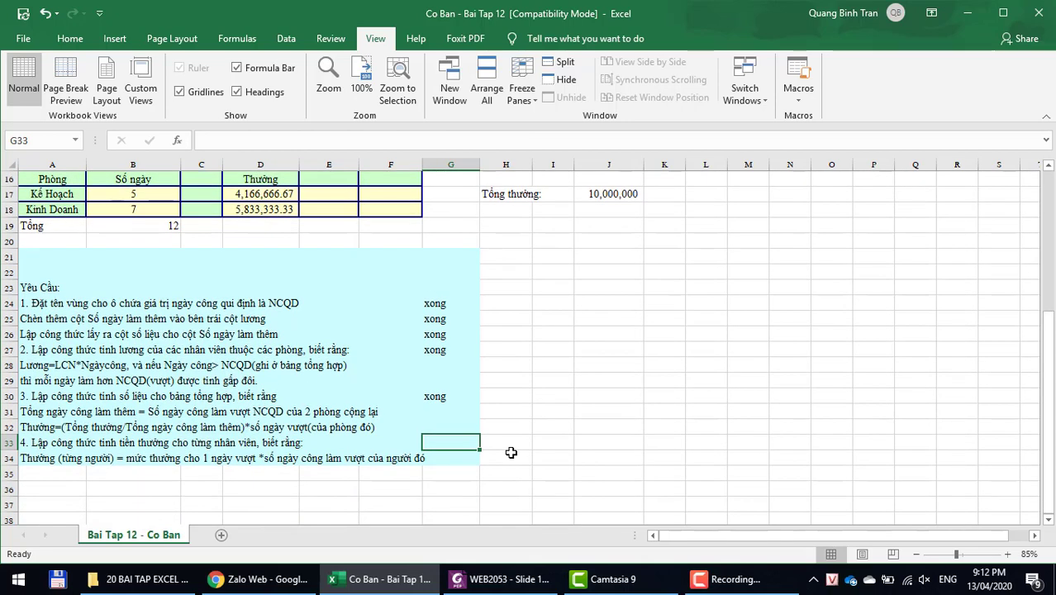
type("x")
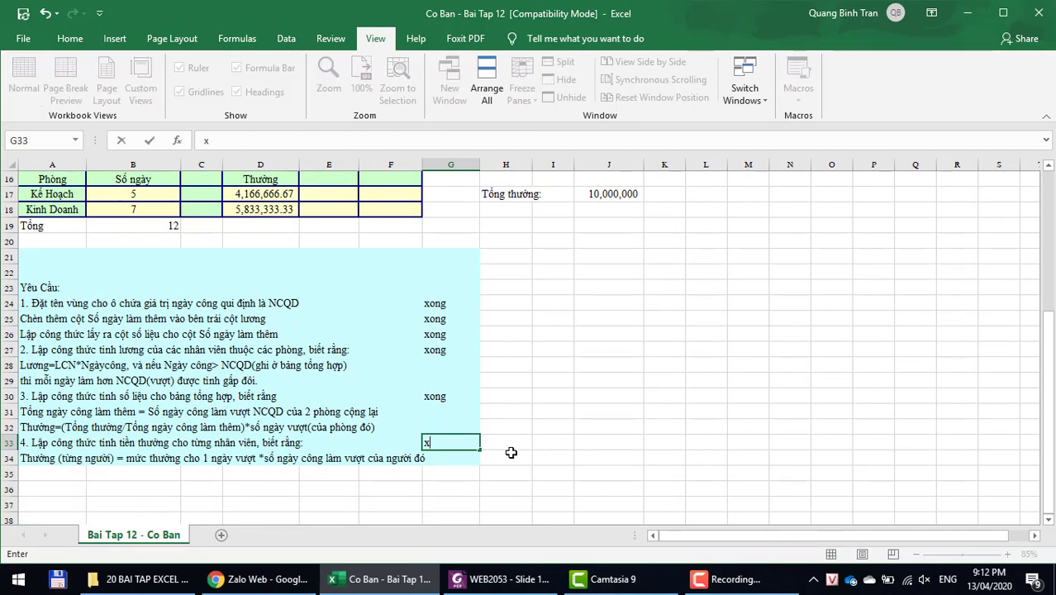
type("ong")
key("Return")
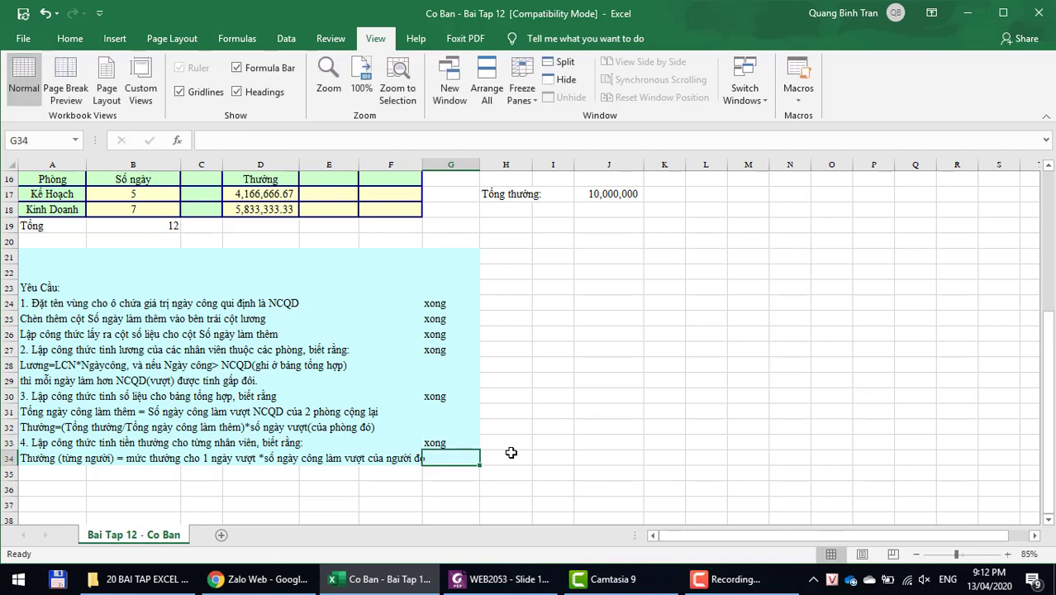
scroll(511, 452, "up", 5)
- Enter =F3+G3 in H3 and widen column H so 3,760,000 shows
left_click(504, 226)
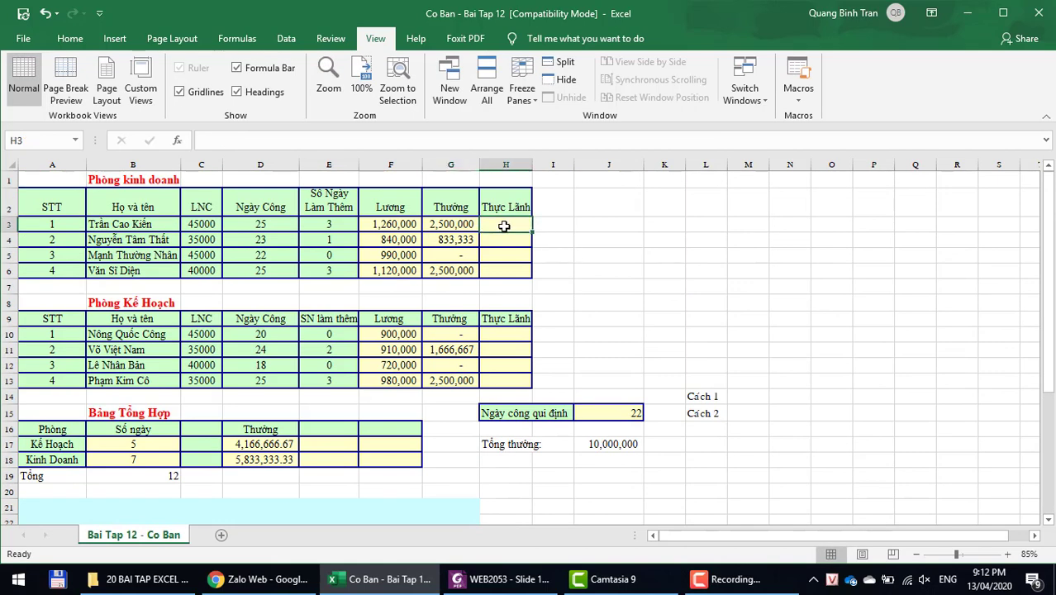
type("=")
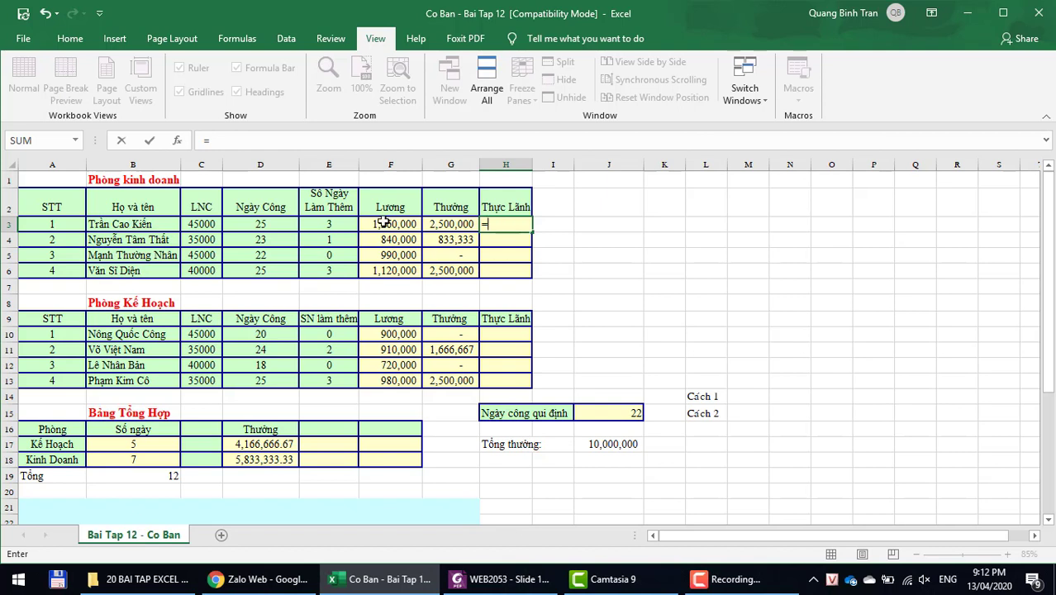
left_click(384, 224)
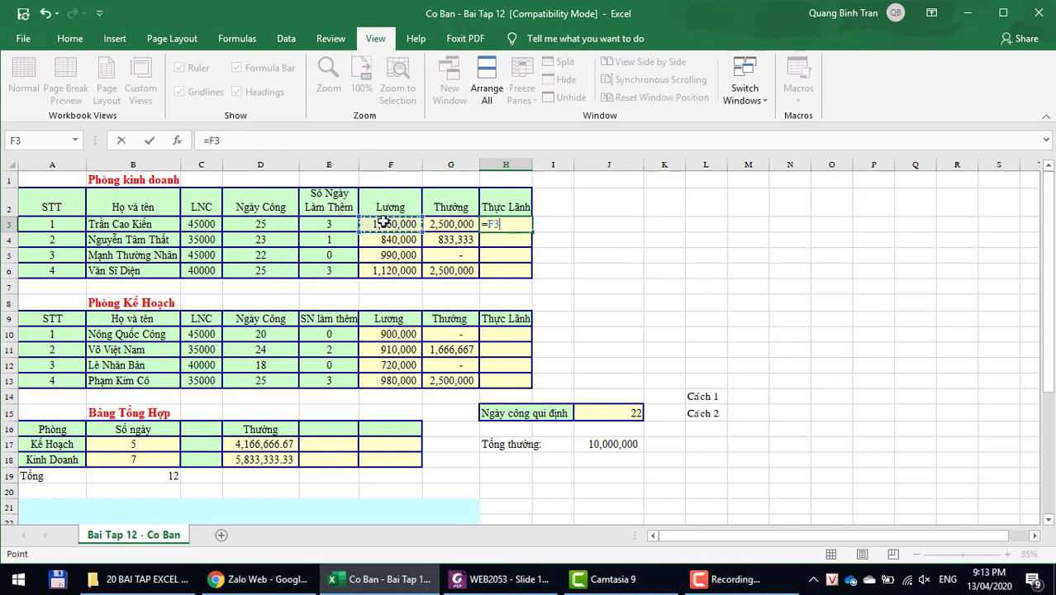
type("+")
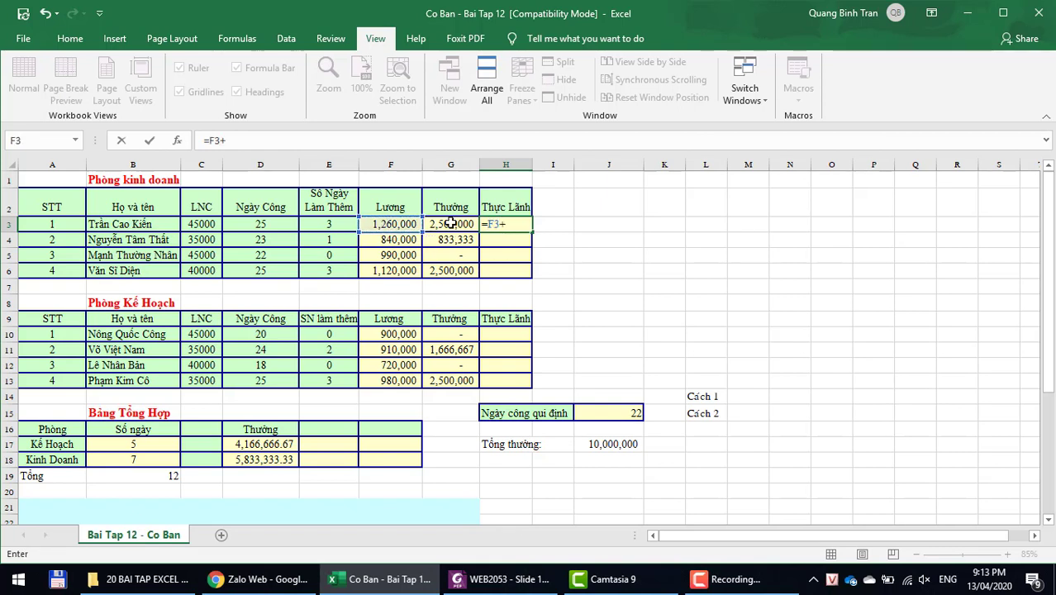
left_click(450, 223)
key("Return")
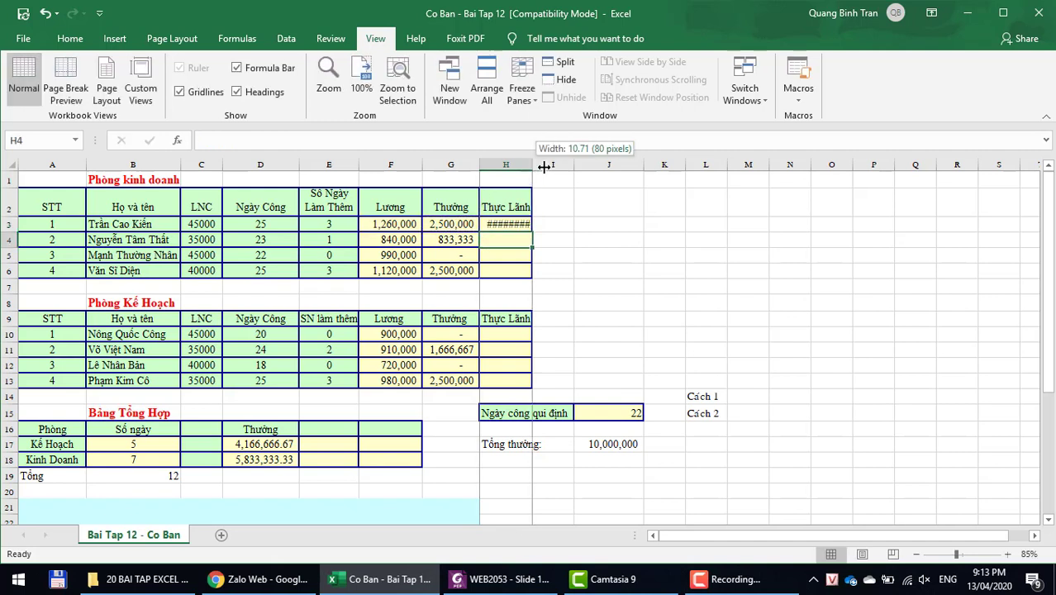
left_click_drag(537, 162, 542, 162)
- Fill the net pay formula to H6, then copy it into H10:H13
left_click(521, 221)
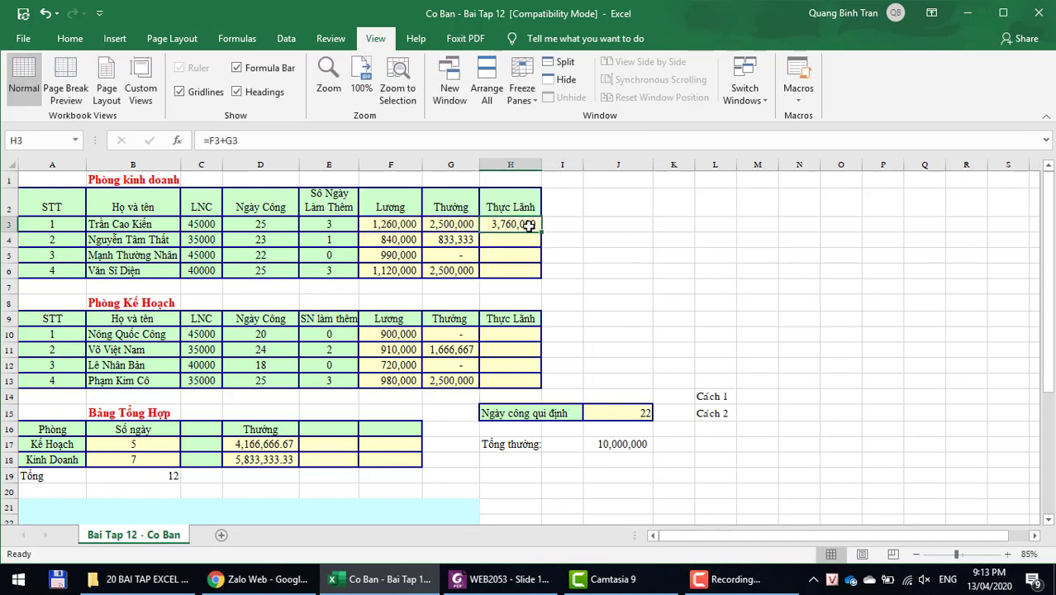
left_click_drag(540, 231, 542, 276)
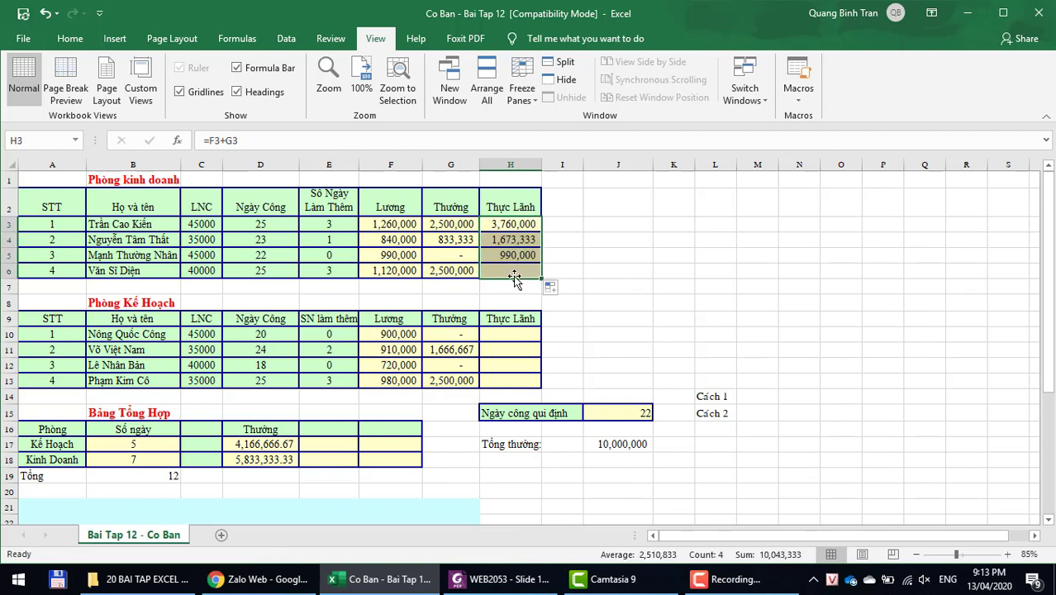
left_click(509, 271)
key("ctrl+c")
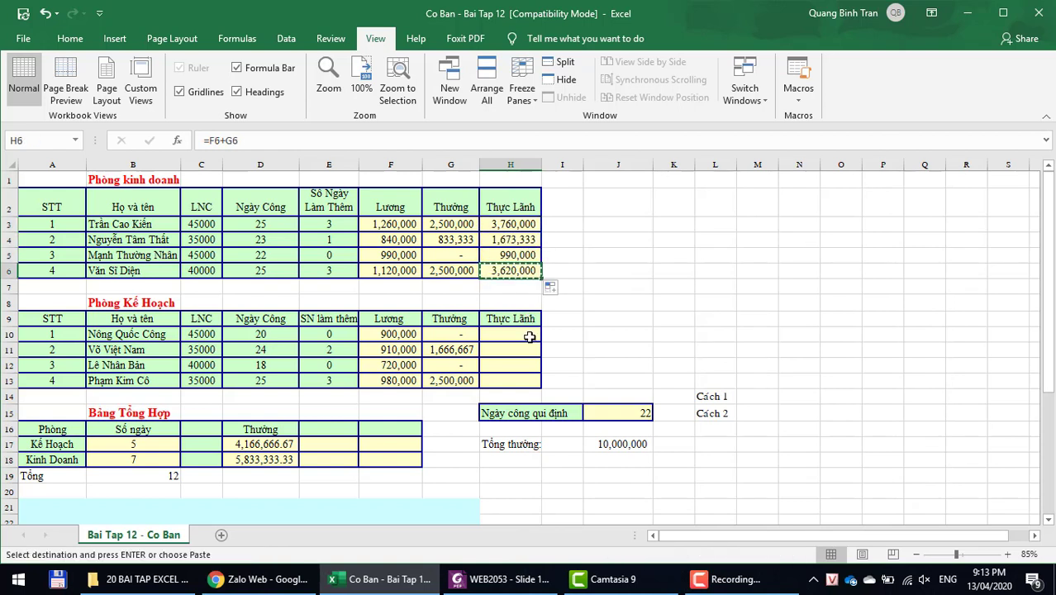
left_click(528, 334)
key("ctrl+v")
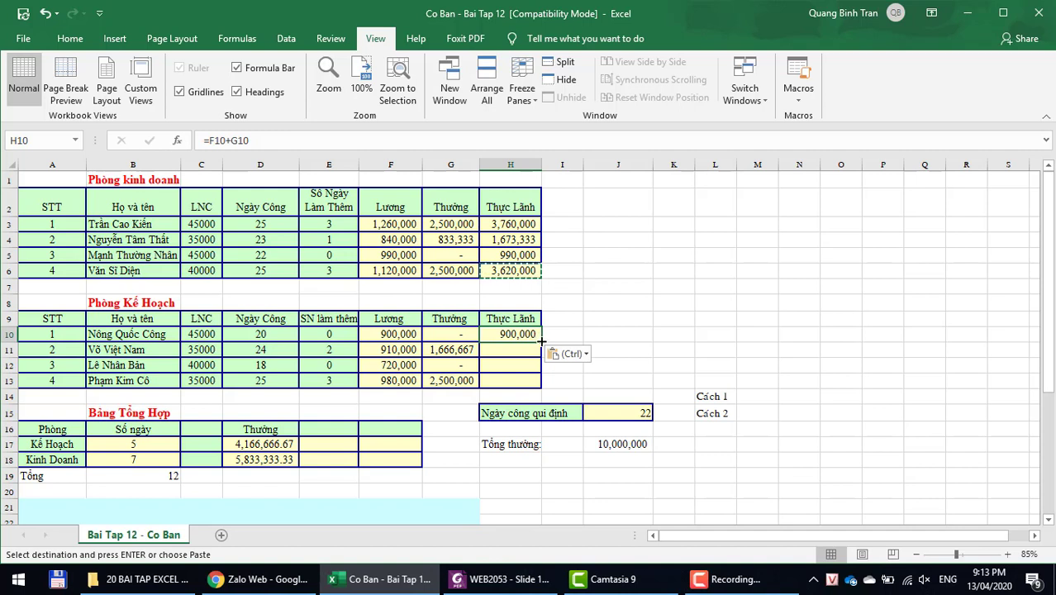
left_click_drag(541, 342, 528, 385)
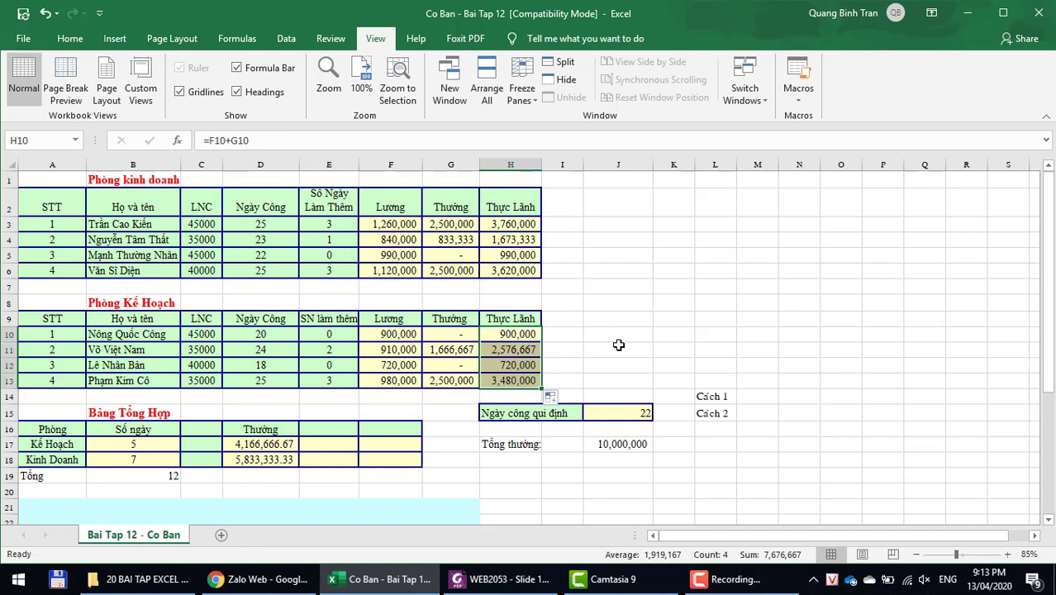
left_click(618, 344)
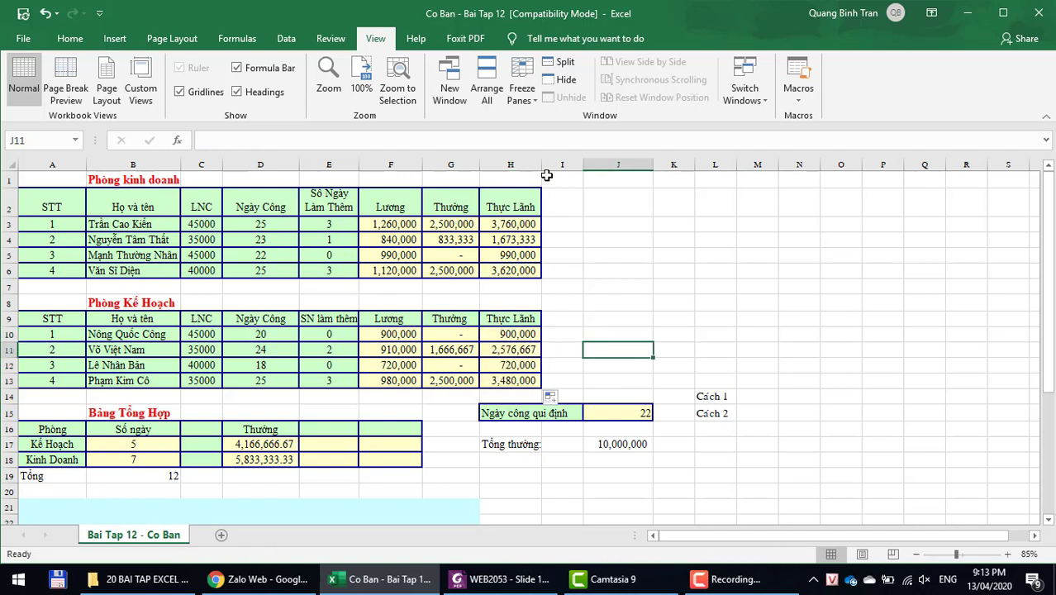
- Widen column H a bit more so the Thực Lãnh figures fit comfortably
left_click_drag(543, 165, 551, 166)
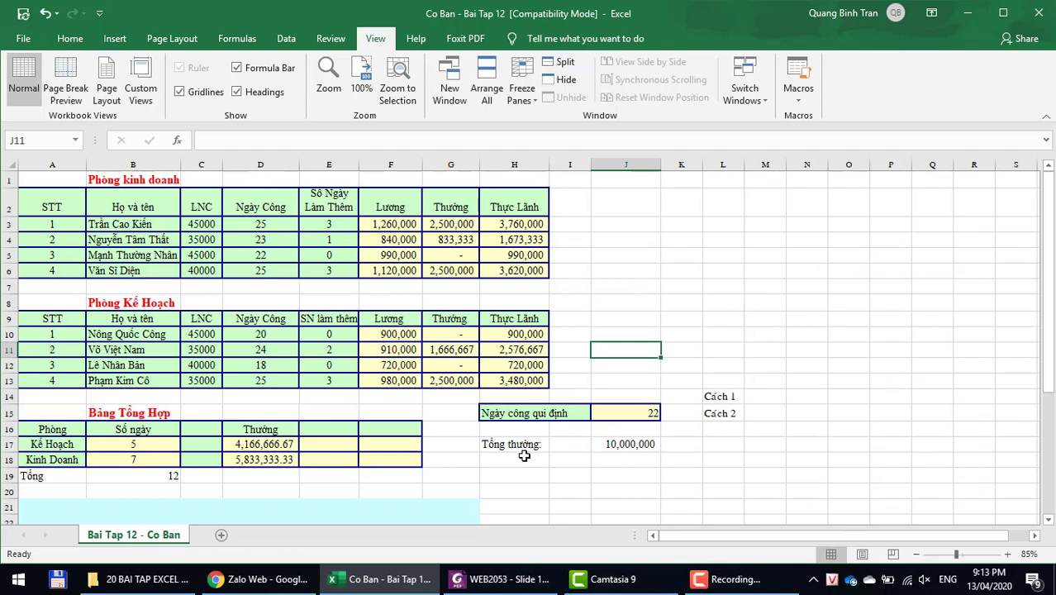
left_click(686, 580)
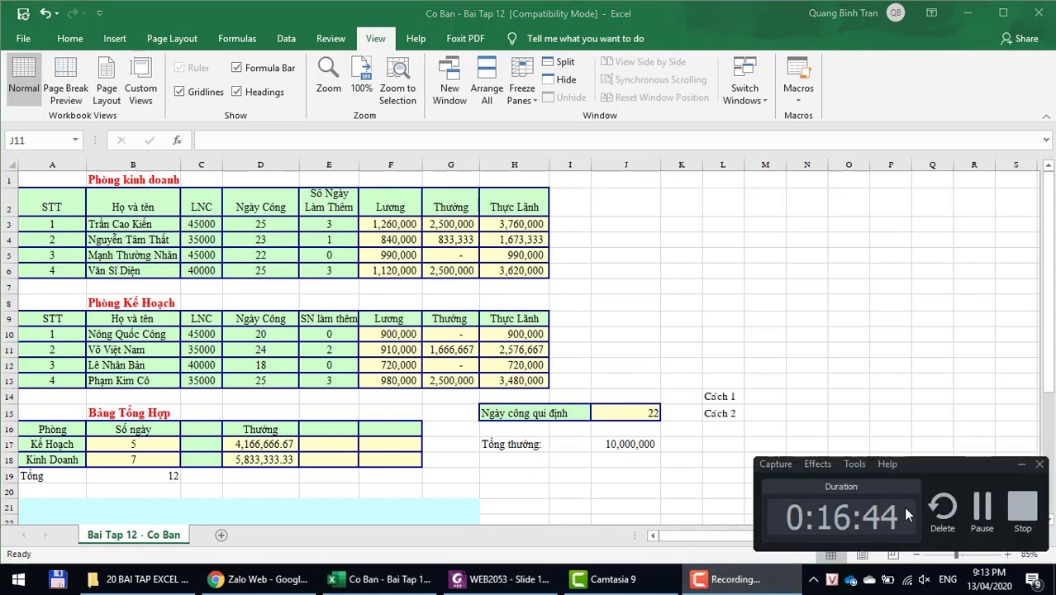